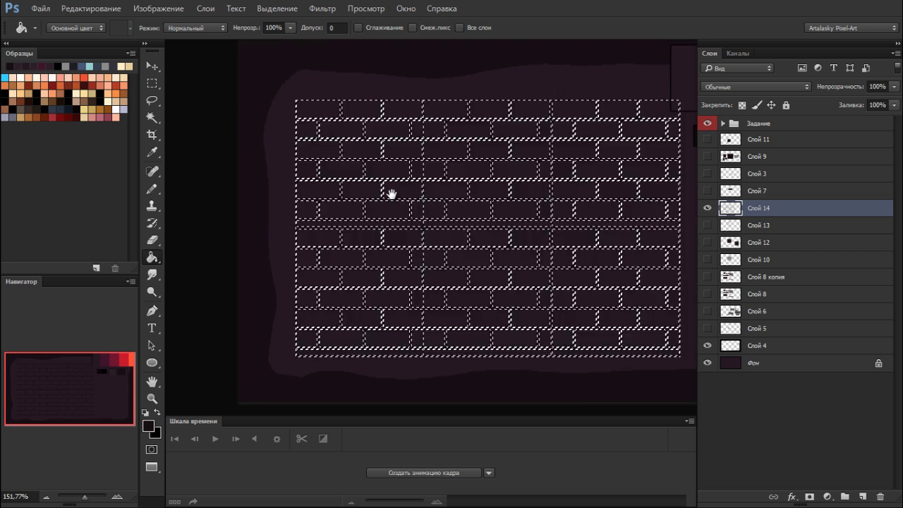
- Clear the brick outline selection and lower the opacity of layer "Слой 14" to 28%
key(ctrl+d)
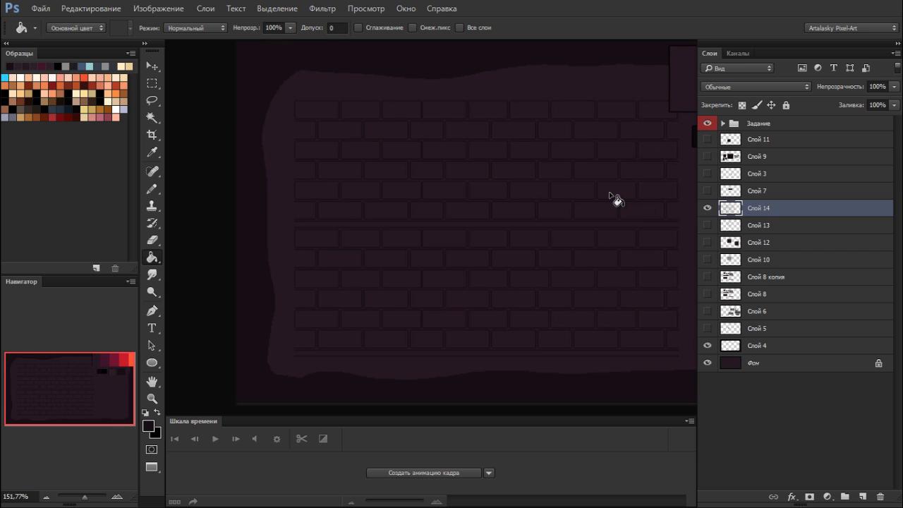
key(f)
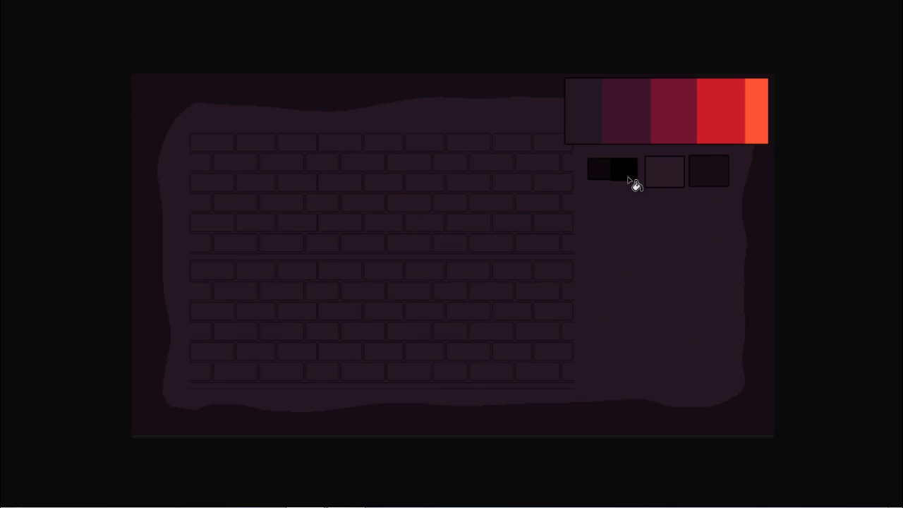
ctrl+click(521, 237)
drag(544, 256, 617, 235)
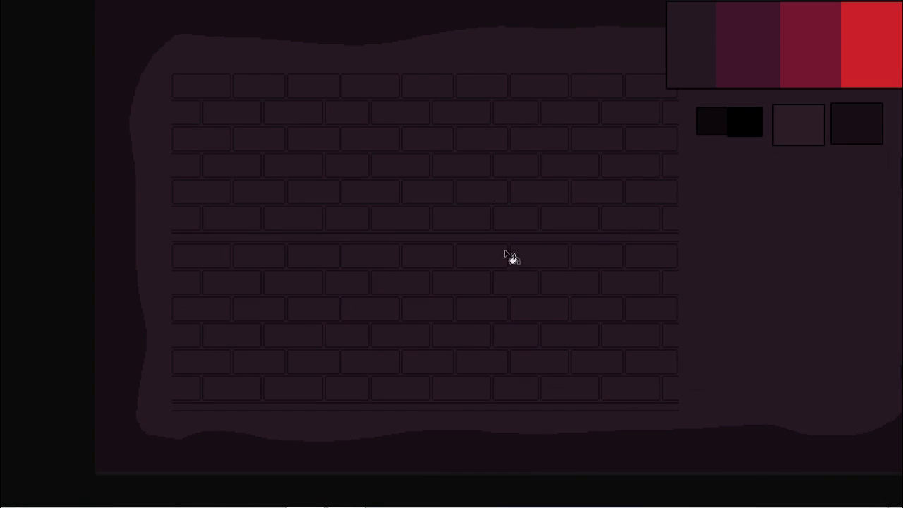
key(f)
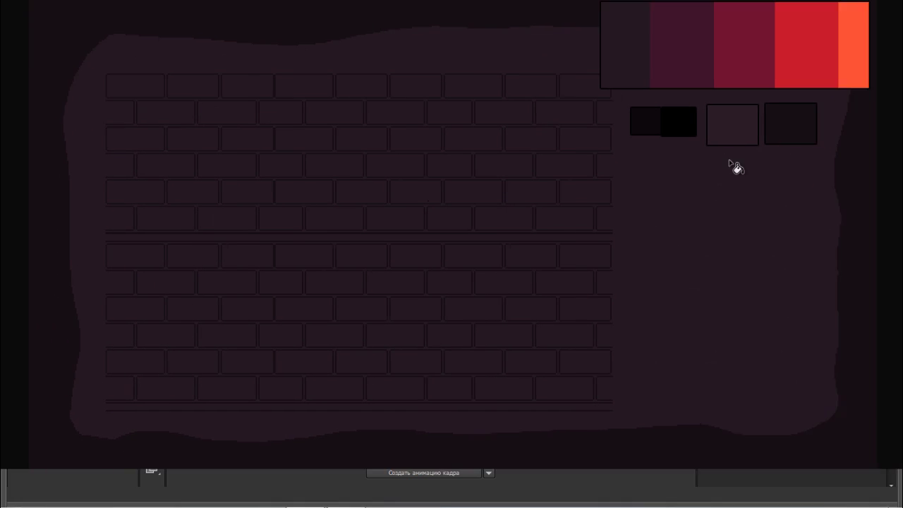
click(894, 86)
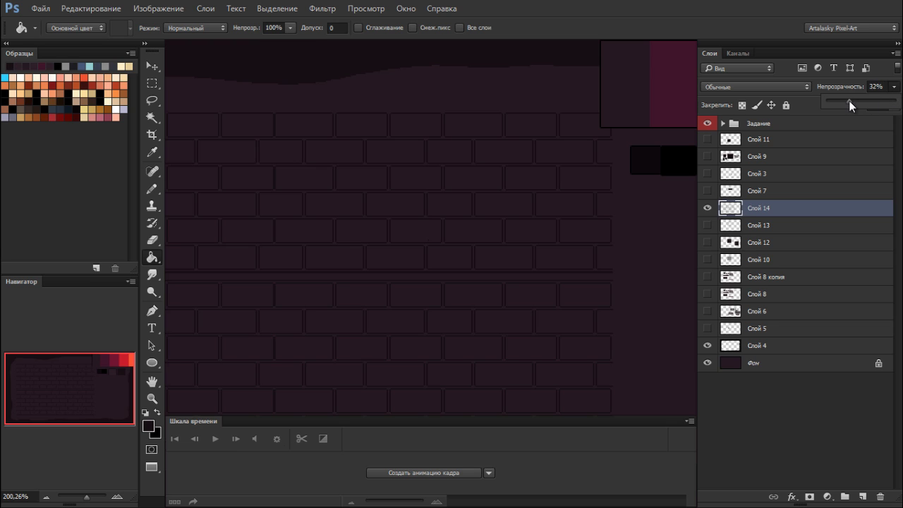
mouse_move(849, 100)
mouse_down()
mouse_move(865, 101)
mouse_move(848, 102)
mouse_up()
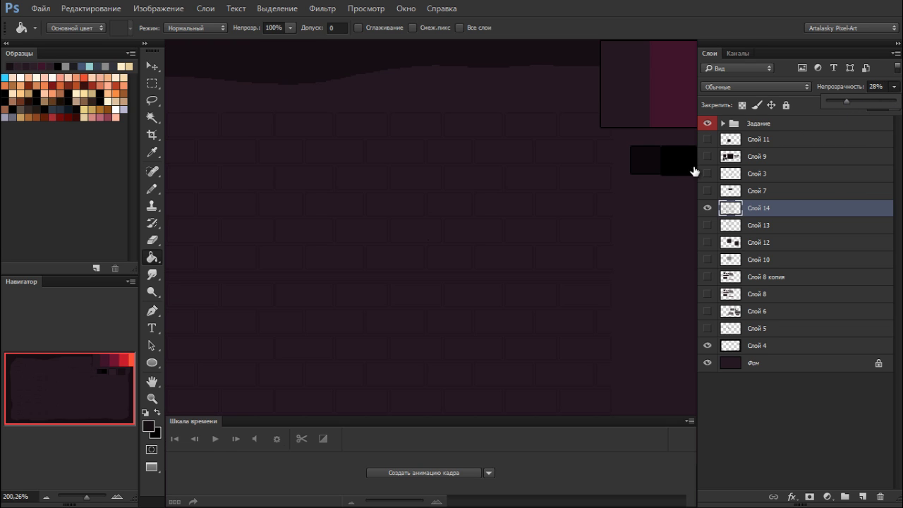
click(752, 218)
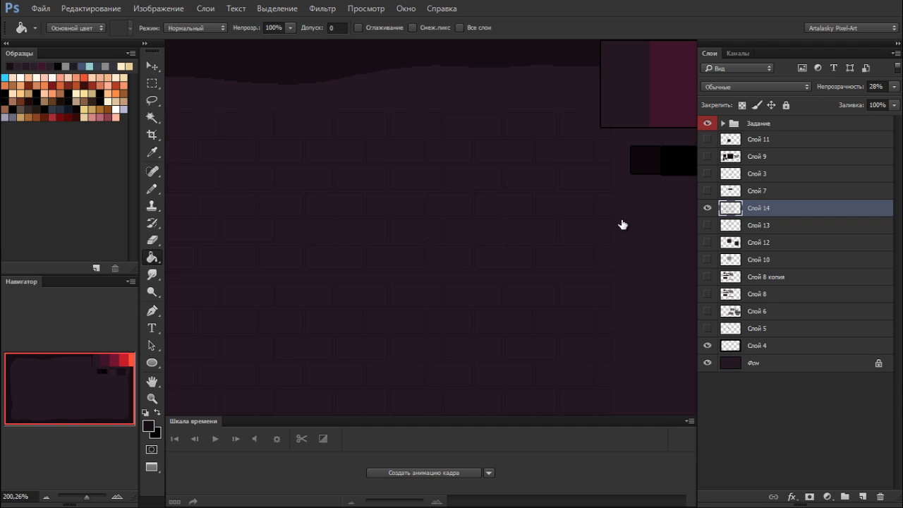
- Inspect the repeated brick wall pattern up close and delete its layer "Слой 14"
key(f)
key(f)
drag(278, 211, 353, 203)
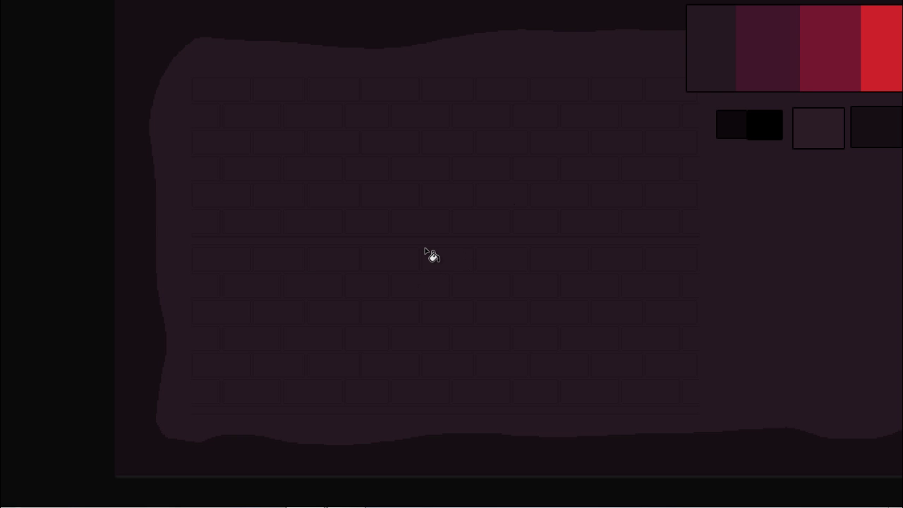
key(m)
mouse_move(192, 76)
mouse_down()
mouse_move(227, 113)
mouse_move(710, 402)
mouse_move(699, 415)
mouse_up()
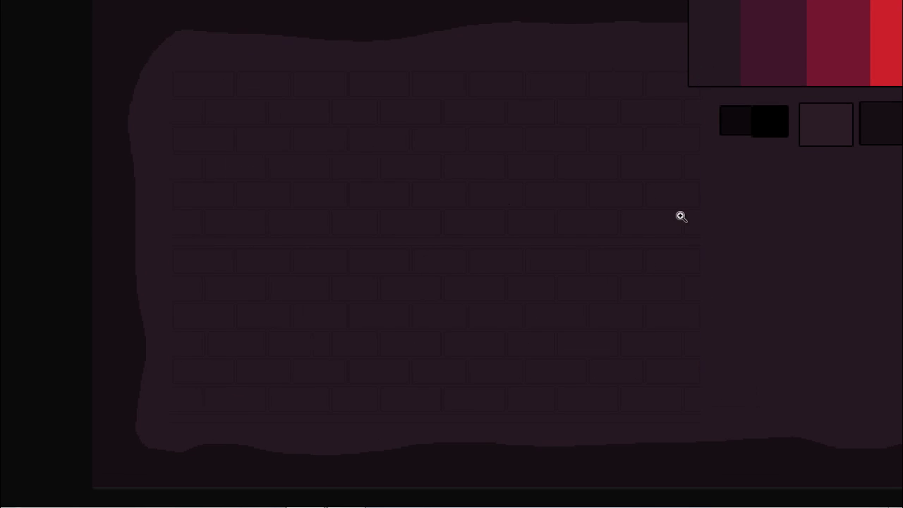
drag(680, 216, 762, 213)
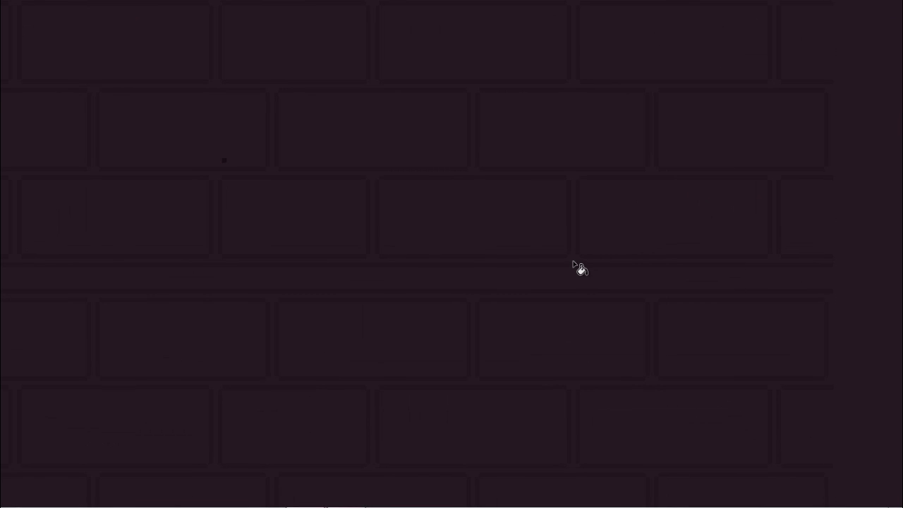
drag(569, 285, 480, 294)
key(ctrl+d)
key(Delete)
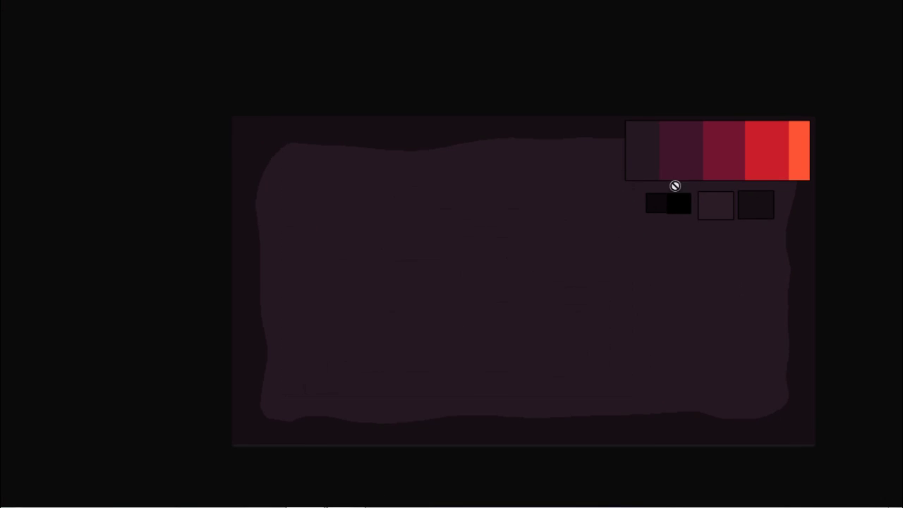
- Show the single brick tile on layer "Слой 13" and hide layer "Слой 12"
key(f)
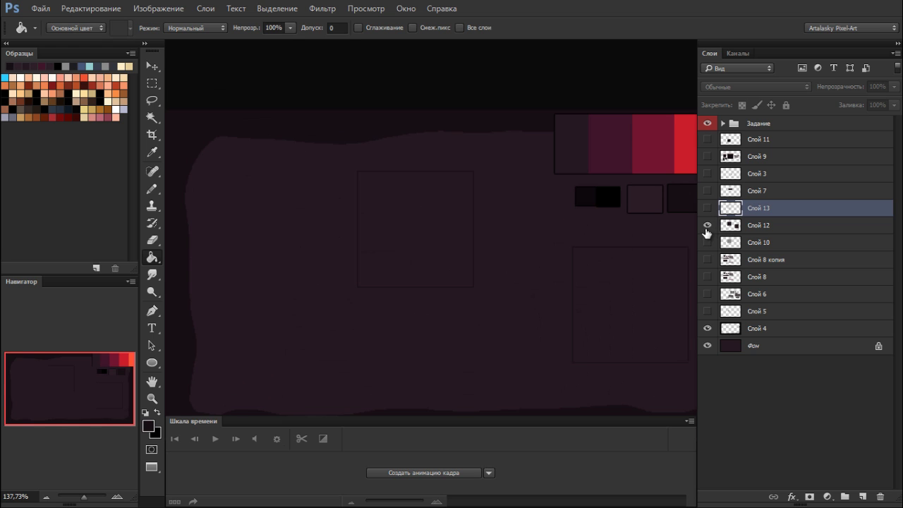
click(707, 208)
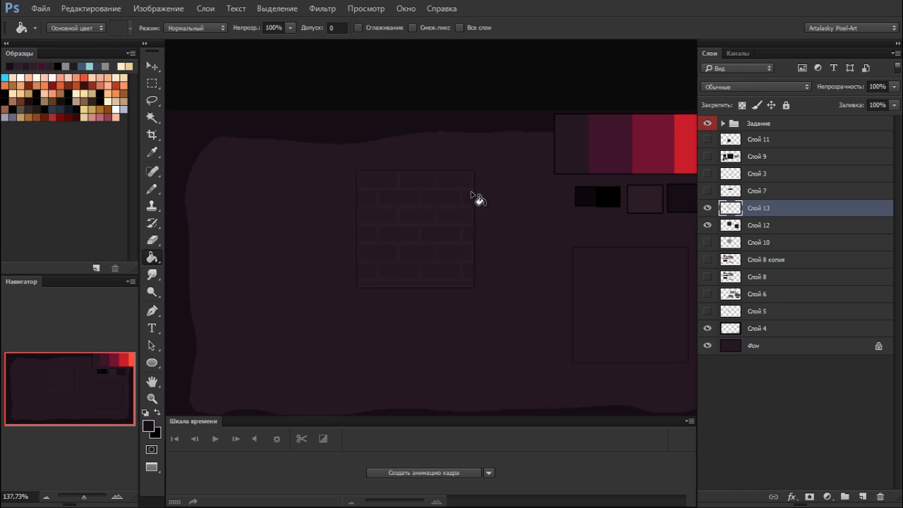
drag(404, 196, 462, 188)
click(708, 225)
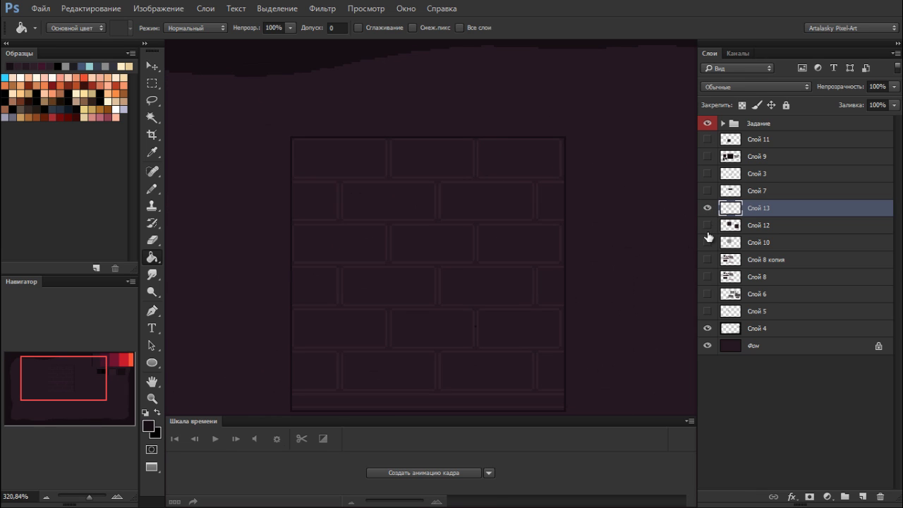
click(707, 209)
click(708, 208)
- Select the dark frame around the brick tile with the Magic Wand, delete it and clear the selection
key(w)
click(566, 223)
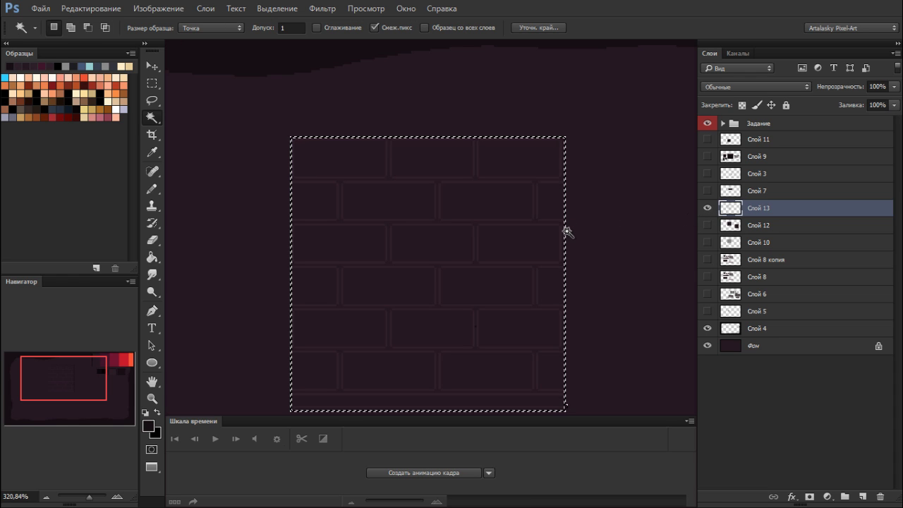
key(ctrl+d)
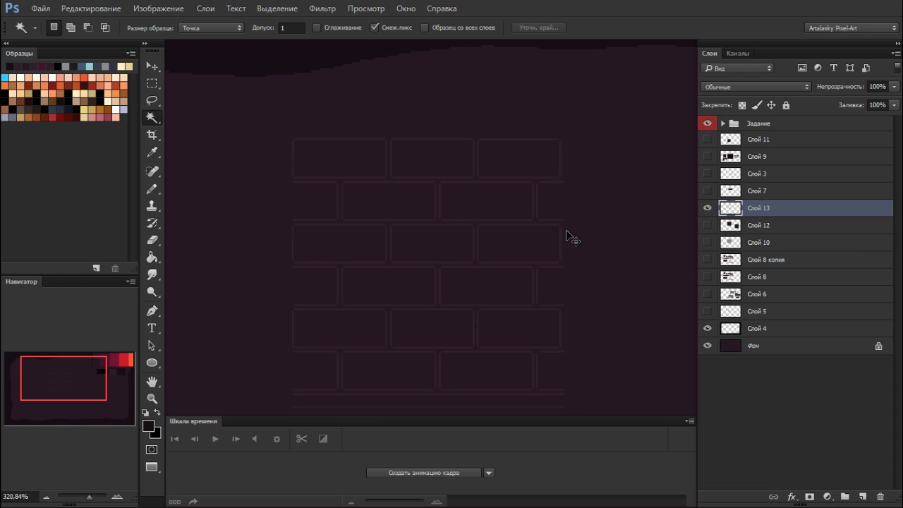
click(526, 247)
key(ctrl+d)
- Draw a dark line under the tile's bottom edge with the Pencil and darken the joints between the bricks
key(b)
mouse_move(322, 403)
mouse_down()
mouse_move(353, 373)
mouse_move(335, 359)
mouse_move(300, 287)
mouse_up()
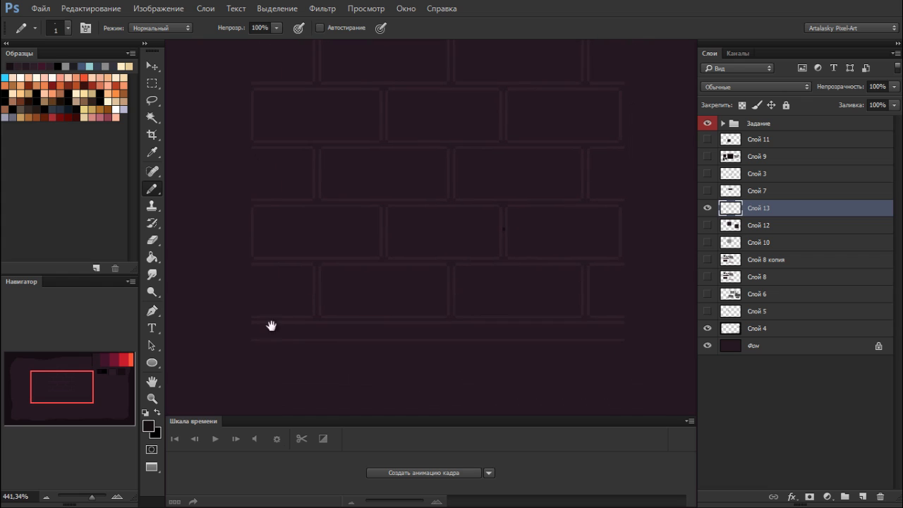
drag(252, 342, 610, 284)
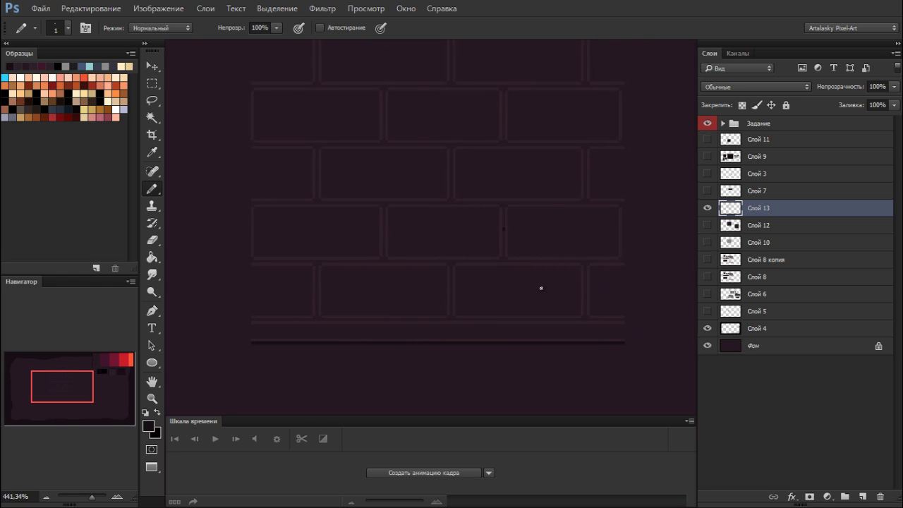
drag(294, 320, 483, 320)
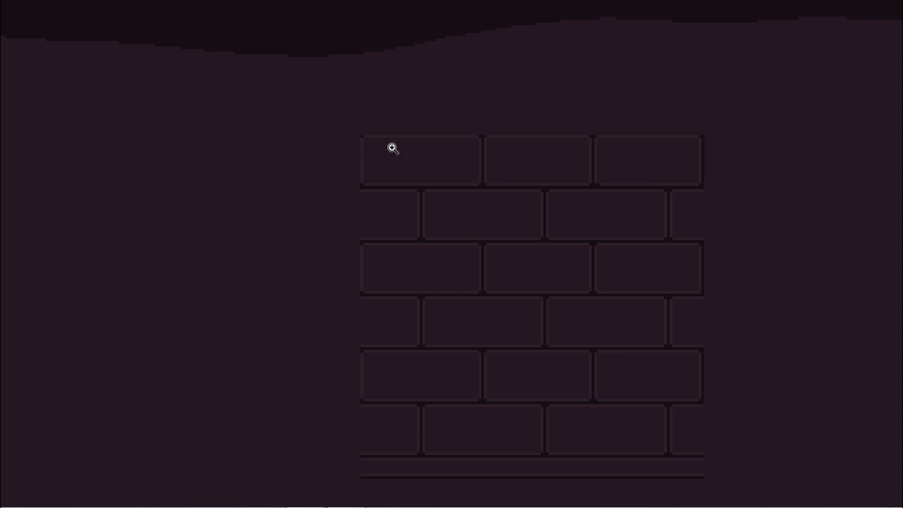
drag(393, 148, 440, 132)
click(542, 126)
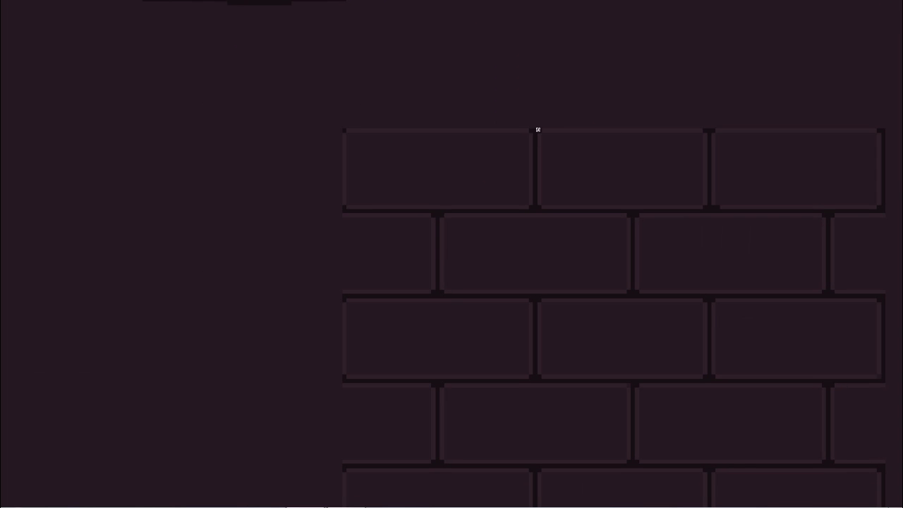
- Recolour the outline of the tile's top-left brick with darker purple shades using the Paint Bucket
key(F6)
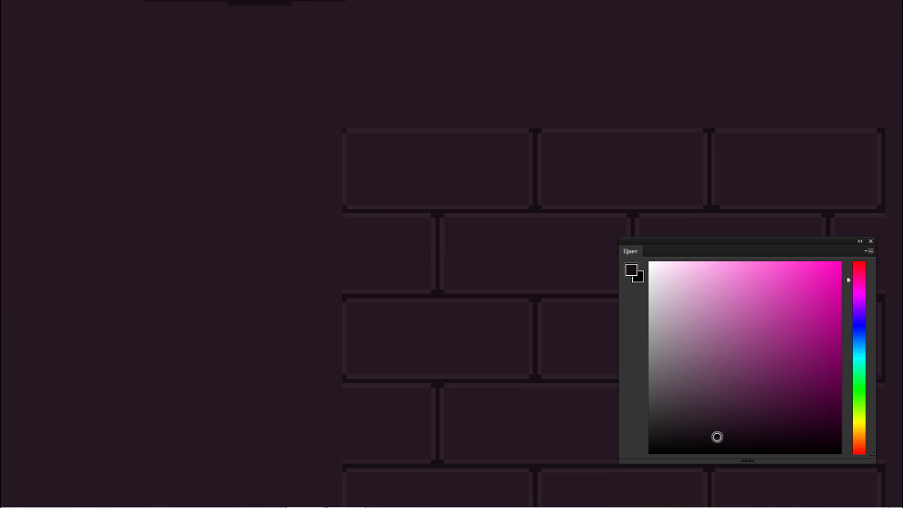
click(531, 159)
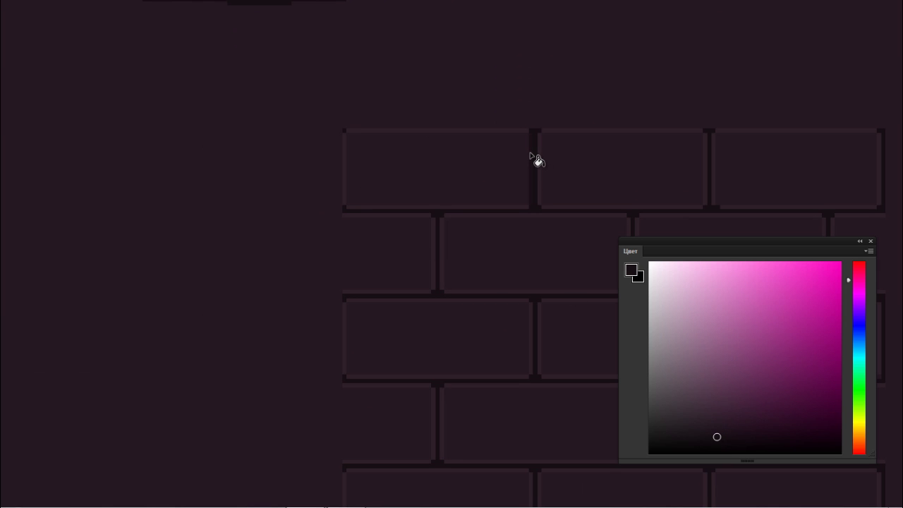
key(ctrl+z)
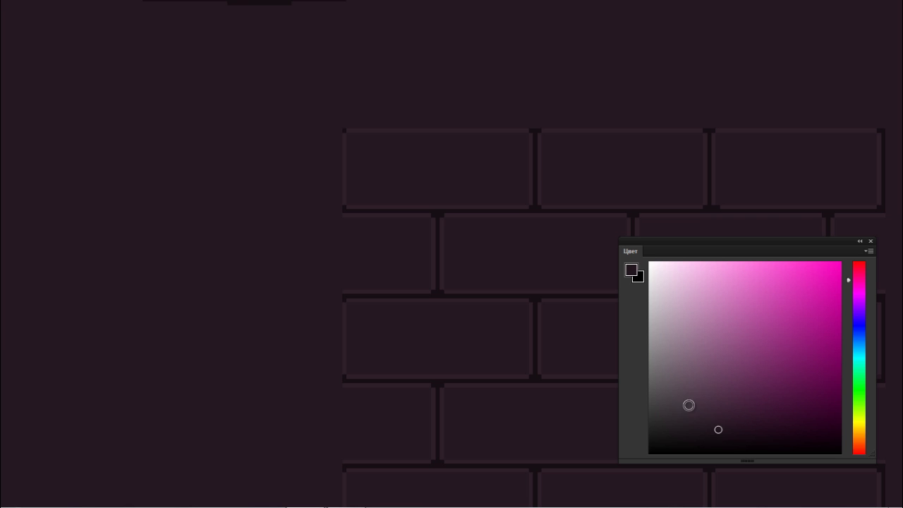
click(531, 154)
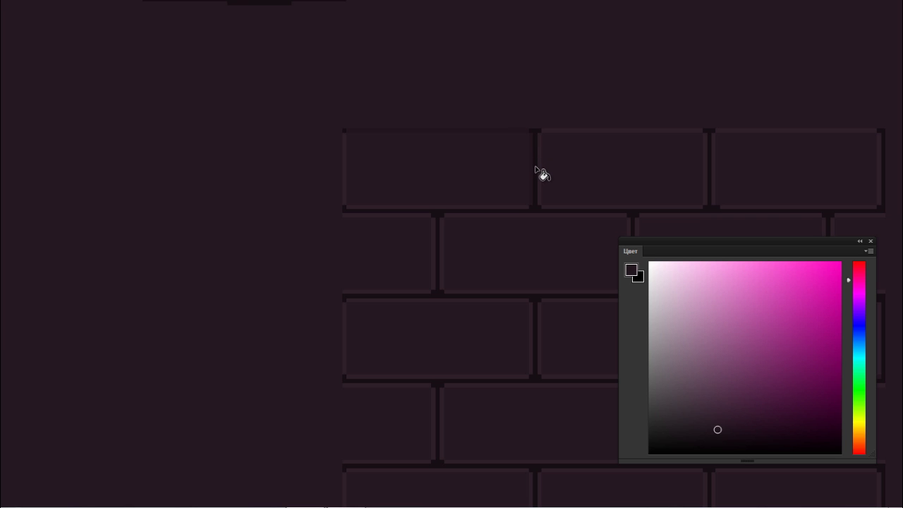
click(497, 207)
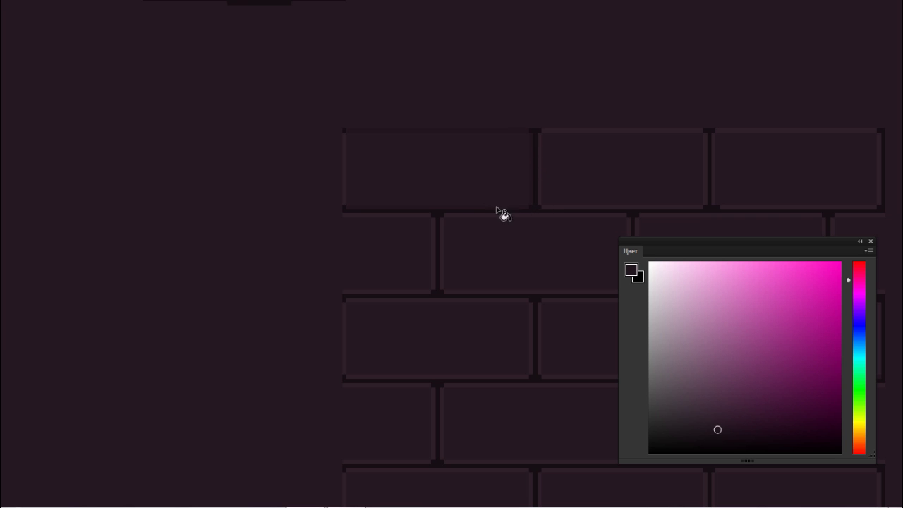
click(344, 185)
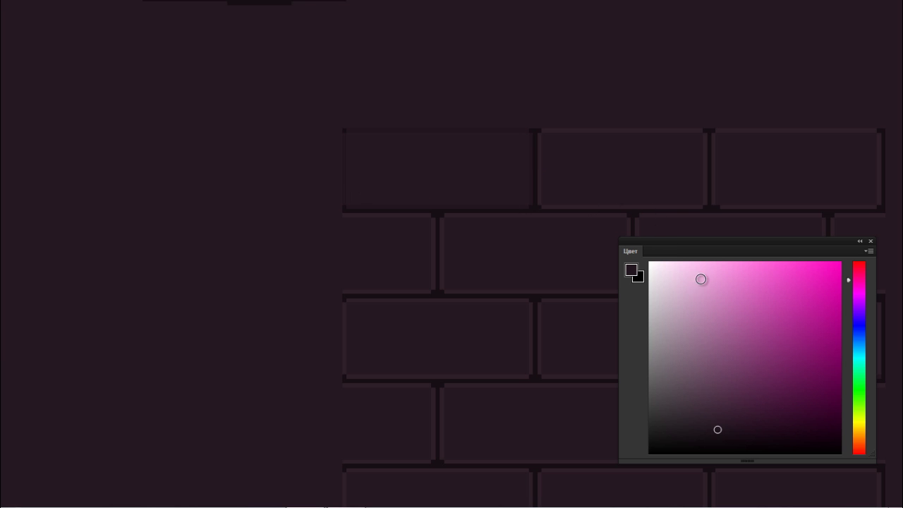
click(721, 433)
- Switch to the Pencil and sample the lighter edge colour of the brick next to the top-left one
mouse_move(548, 278)
mouse_down()
mouse_move(443, 147)
mouse_move(407, 174)
mouse_move(371, 316)
mouse_move(383, 337)
mouse_up()
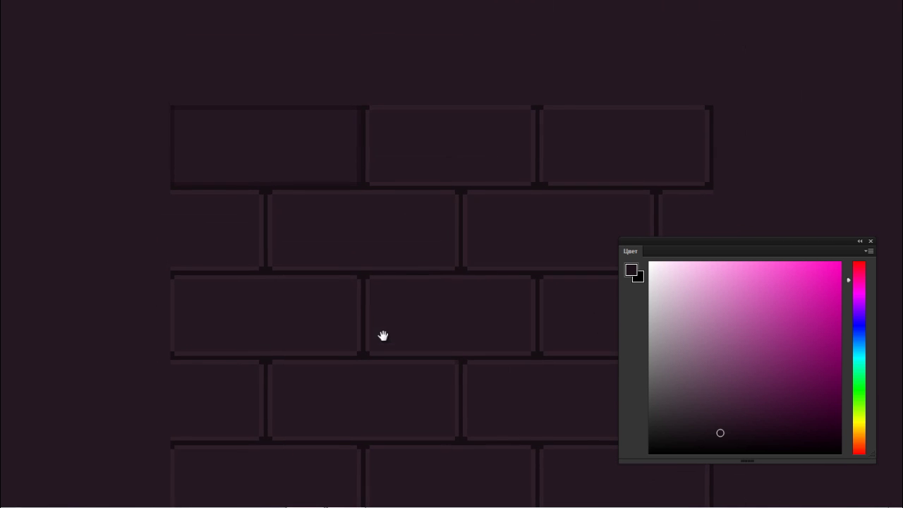
scroll(258, 131, up, 2)
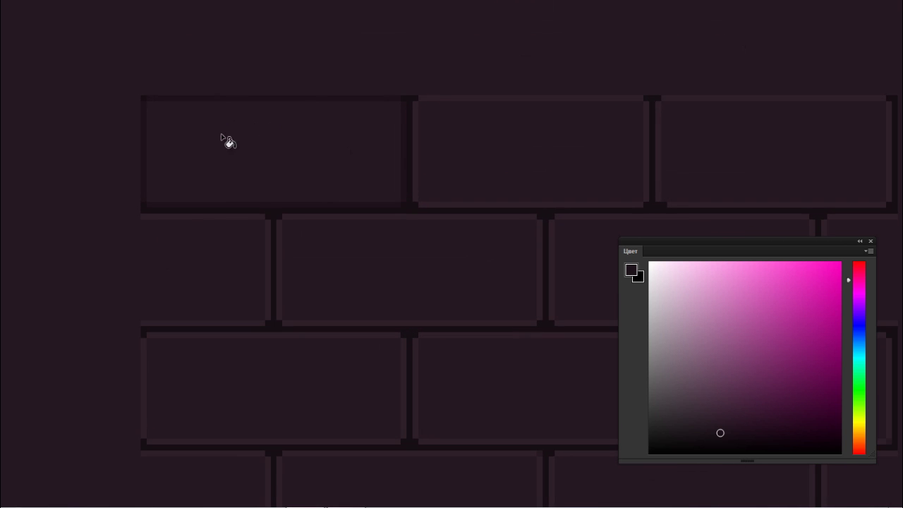
drag(336, 152, 380, 191)
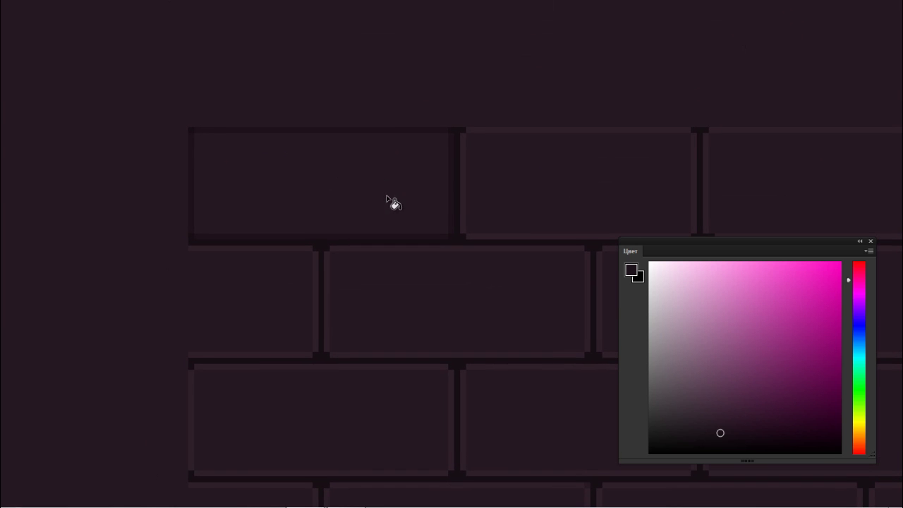
key(b)
alt+click(384, 195)
alt+click(470, 162)
mouse_move(216, 174)
mouse_down()
mouse_move(235, 193)
mouse_move(306, 202)
mouse_move(399, 198)
mouse_up()
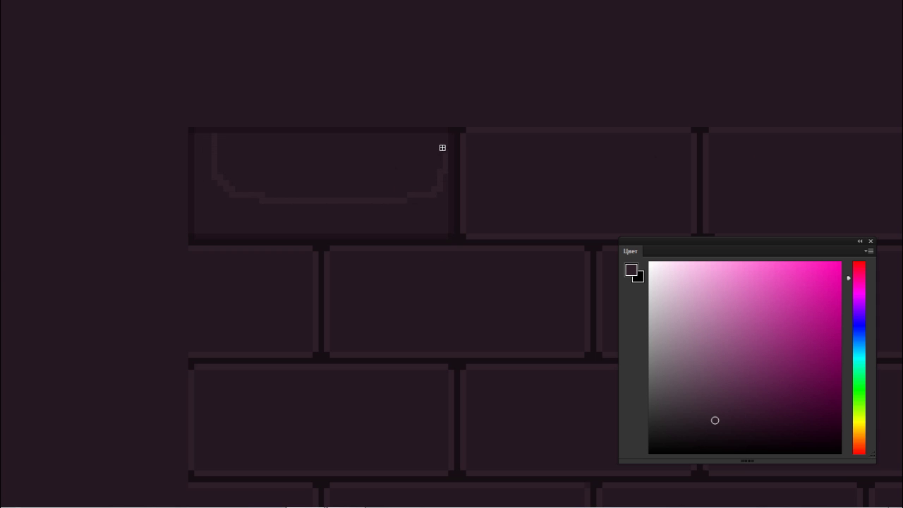
drag(442, 147, 435, 148)
key(ctrl+z)
key(ctrl+z)
drag(406, 214, 302, 215)
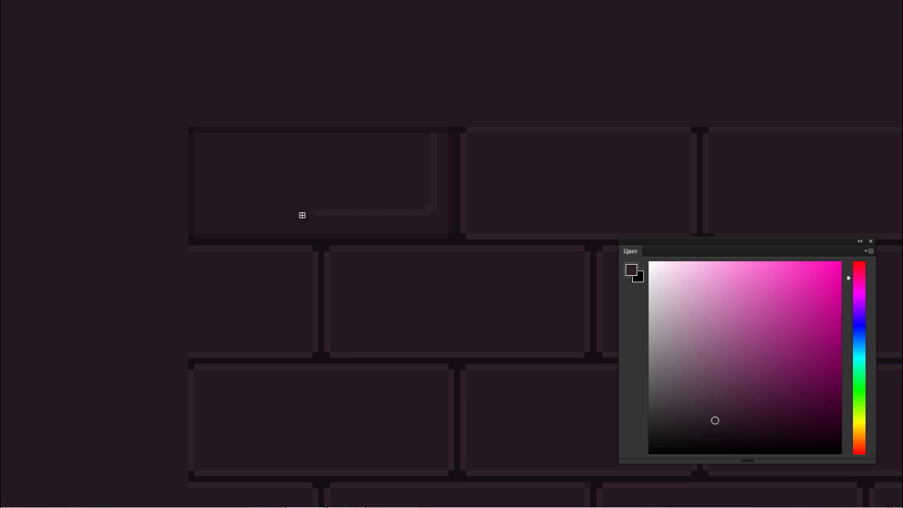
key(ctrl+z)
key(ctrl+z)
- Draw an arched highlight rising from the bottom edge of the top-left brick and fill it with the lighter purple
mouse_move(274, 176)
mouse_down()
mouse_move(384, 172)
mouse_move(348, 167)
mouse_up()
key(g)
click(388, 204)
key(e)
alt+click(442, 235)
click(436, 236)
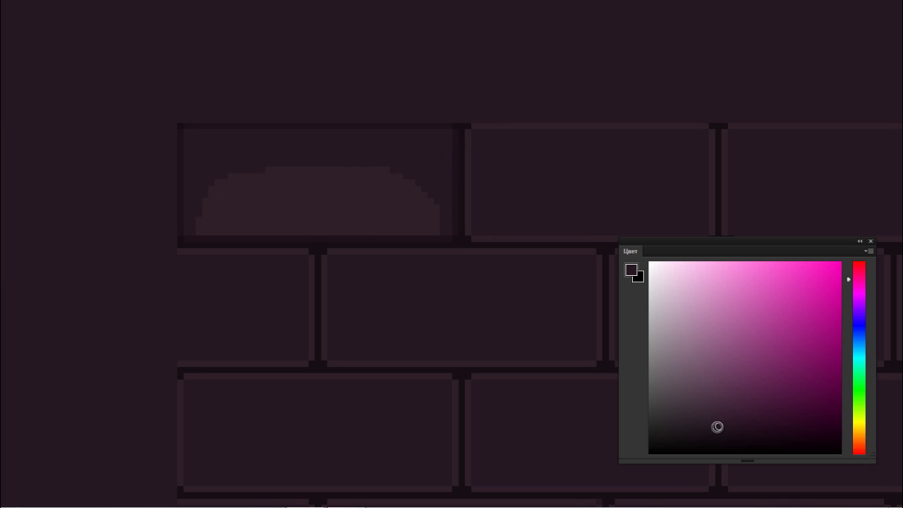
- Choose a slightly darker purple and refill the arched highlight in the top-left brick with it
click(717, 421)
click(716, 425)
mouse_move(474, 241)
mouse_down()
mouse_move(386, 262)
mouse_move(476, 234)
mouse_up()
click(297, 200)
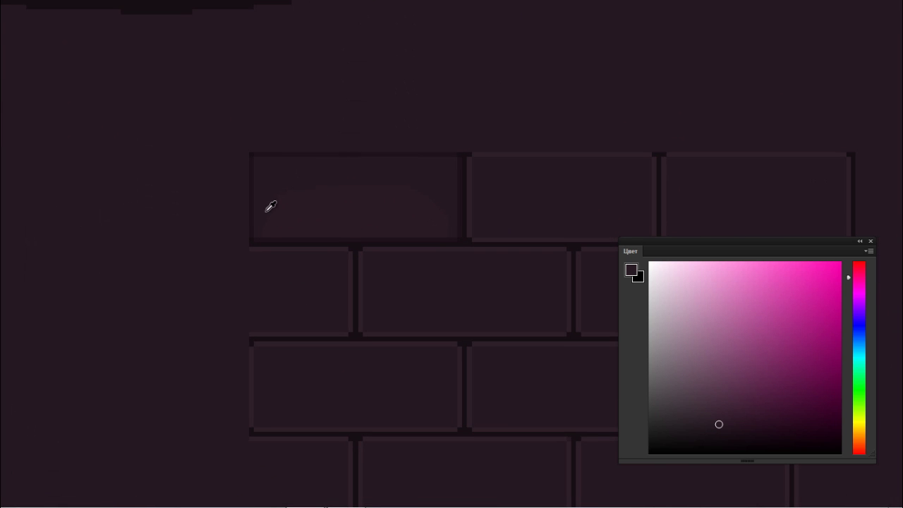
- Reshape the top-left brick's highlight into a soft, wide patch using sampled purple shades
click(266, 210)
drag(318, 233, 295, 233)
alt+click(437, 217)
click(450, 225)
click(325, 225)
mouse_move(343, 205)
mouse_down()
mouse_move(292, 211)
mouse_move(341, 204)
mouse_move(395, 215)
mouse_up()
- Flatten the top-left brick's highlight into a soft patch and add a faint band along its upper edge using sampled purples
key(i)
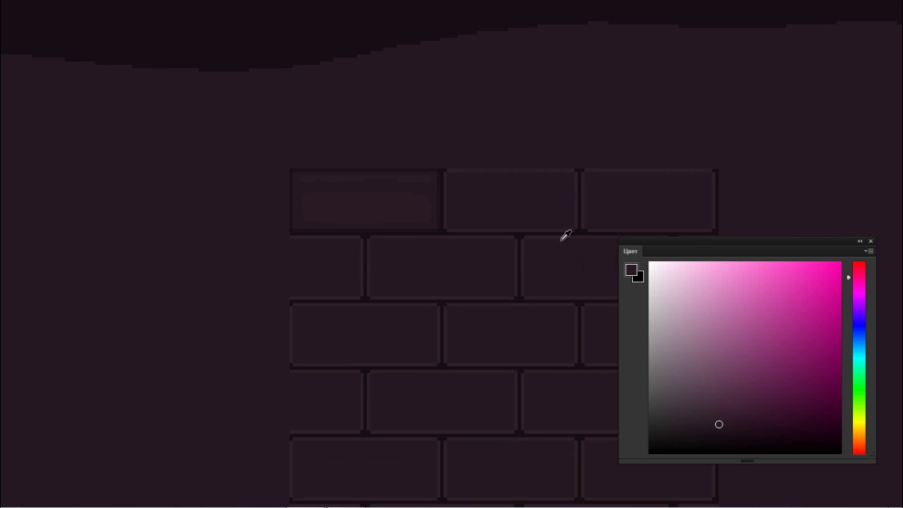
click(562, 232)
alt+click(384, 247)
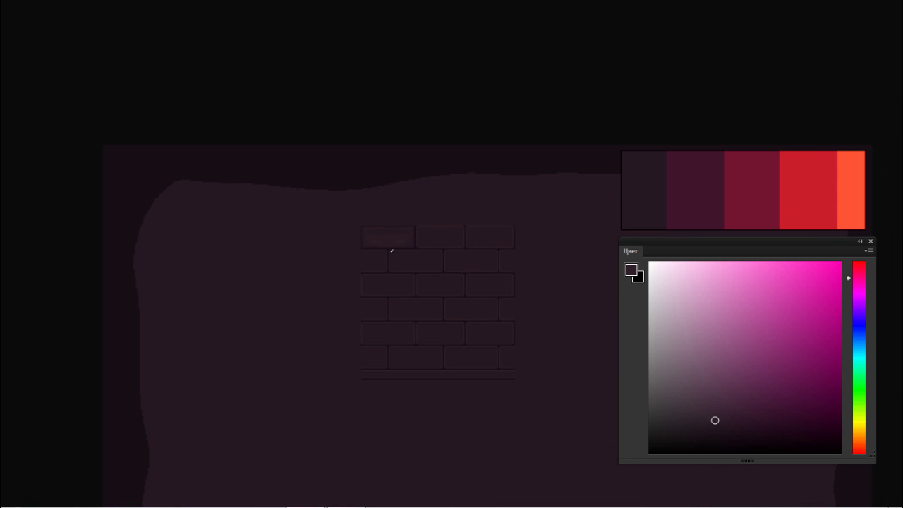
click(387, 236)
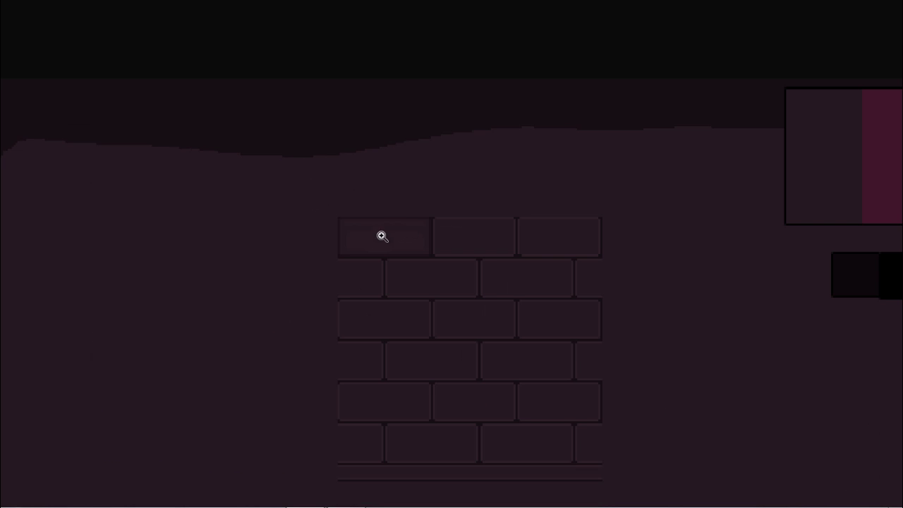
- Duplicate the shaded top-left brick into the empty area left of the wall
drag(289, 183, 219, 237)
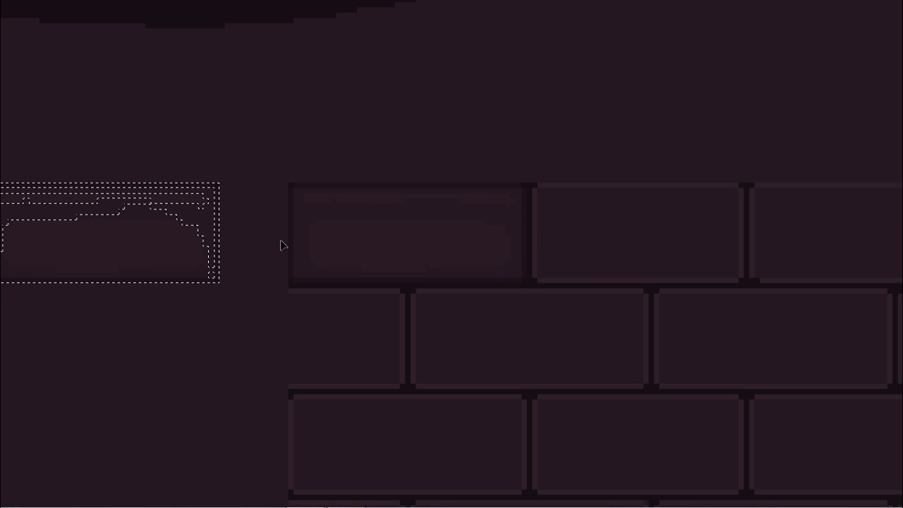
key(ctrl+d)
drag(290, 286, 512, 268)
- Repaint the duplicate brick with a dark left part, a rounded lighter patch on its right and small highlight accents
key(b)
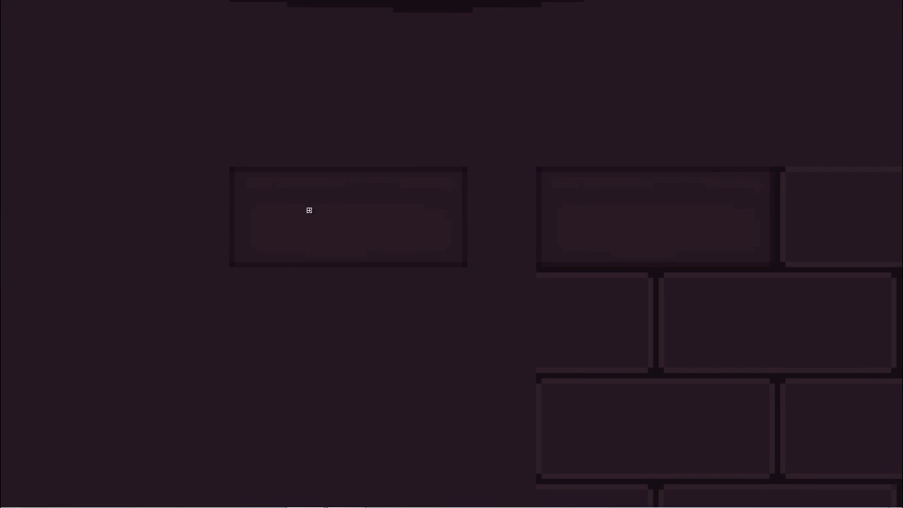
alt+click(316, 199)
key(g)
click(326, 213)
click(335, 191)
drag(425, 211, 329, 203)
scroll(351, 205, down, 2)
drag(458, 247, 343, 248)
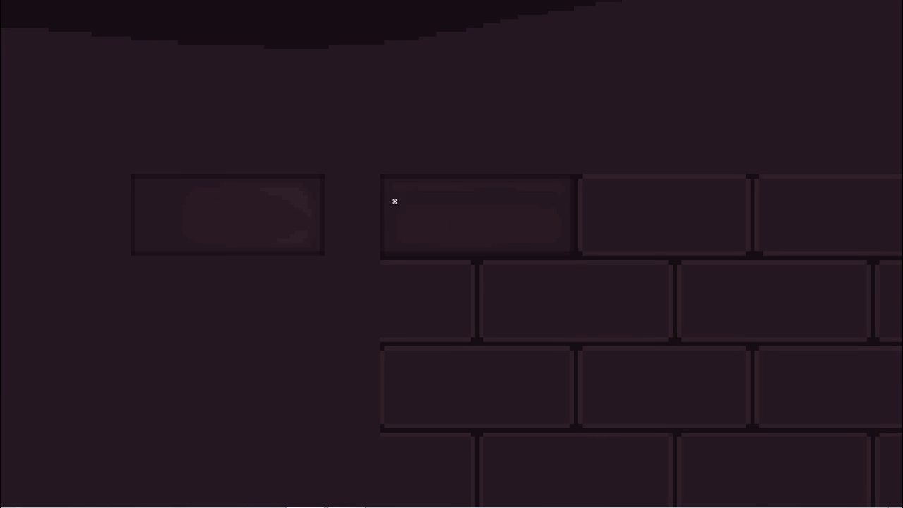
- Duplicate the top-left brick once more into the empty area below the first duplicate
key(m)
drag(374, 172, 575, 255)
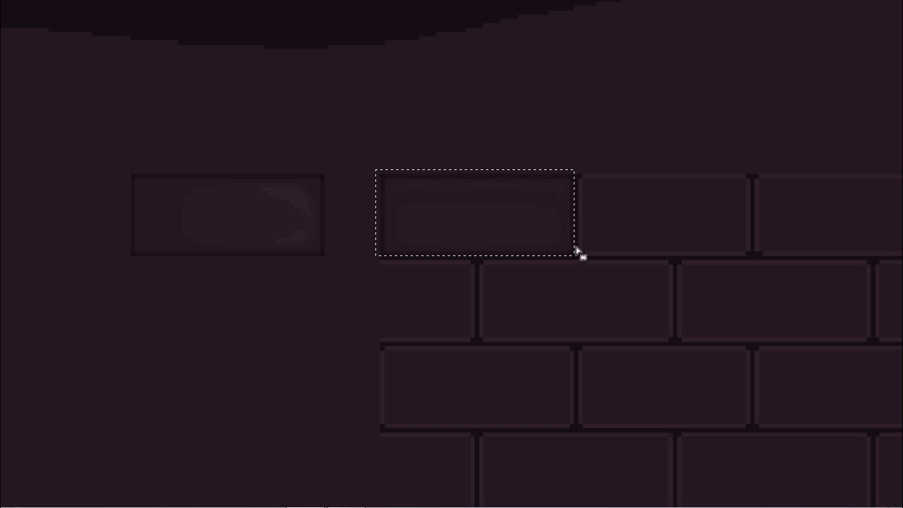
mouse_move(549, 224)
mouse_down()
mouse_move(401, 327)
mouse_move(261, 392)
mouse_move(430, 236)
mouse_up()
key(ctrl+d)
drag(304, 240, 388, 231)
- Darken the border of the lower duplicate brick with irregular pixels and rounded inner corners
key(b)
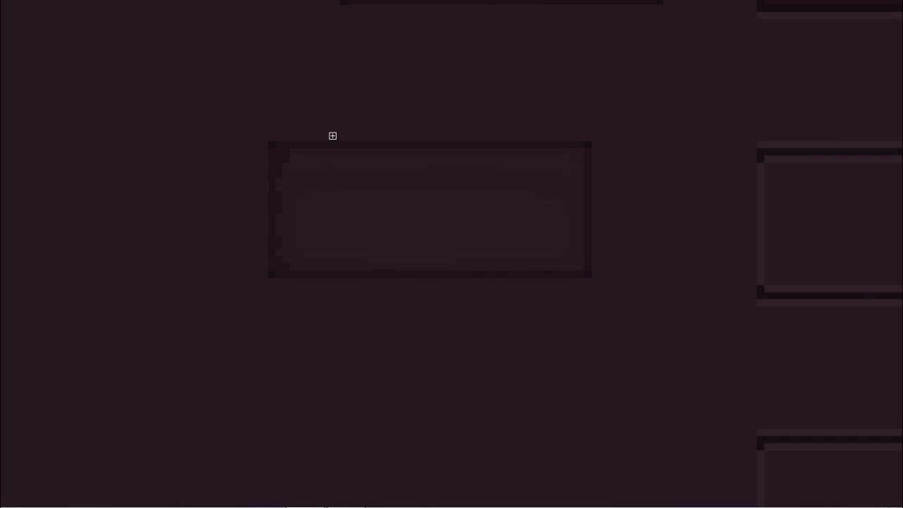
click(283, 183)
click(276, 165)
click(283, 185)
click(281, 238)
scroll(339, 230, down, 1)
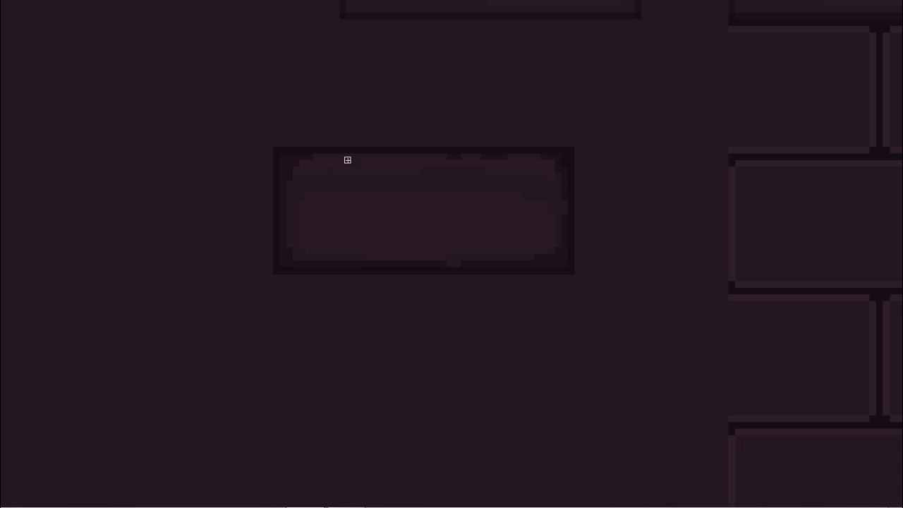
- Clear the lower duplicate brick's interior to the base purple and fill a mound-shaped patch with a lighter purple
drag(526, 235, 566, 143)
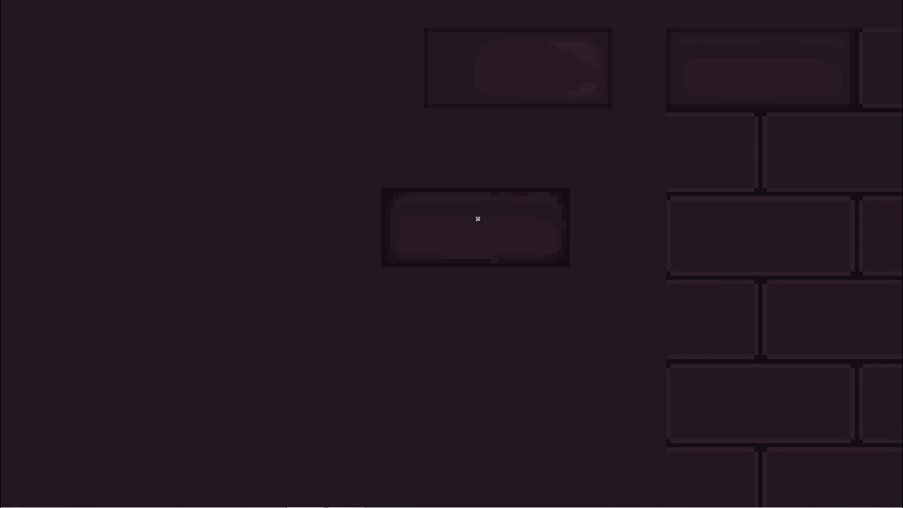
key(F6)
click(720, 420)
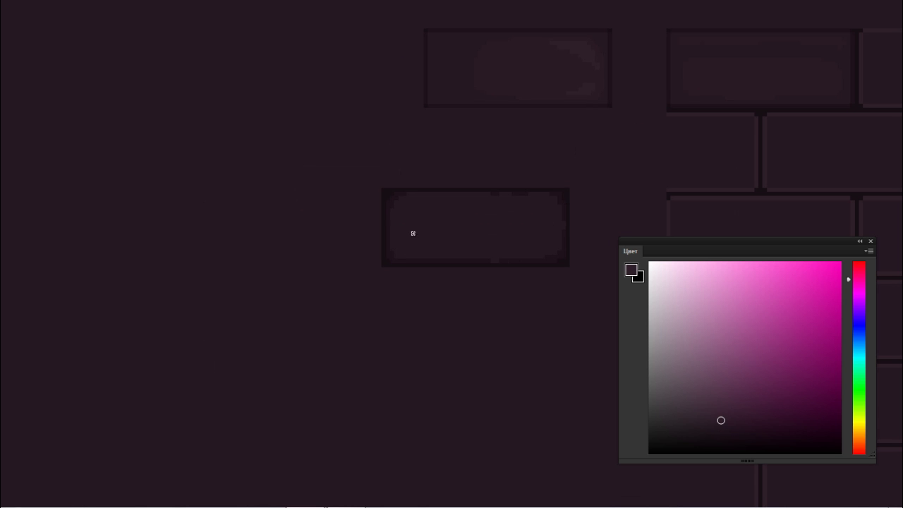
mouse_move(508, 264)
mouse_down()
mouse_move(447, 272)
mouse_move(495, 271)
mouse_up()
drag(447, 246, 547, 244)
drag(441, 277, 413, 279)
scroll(414, 279, up, 1)
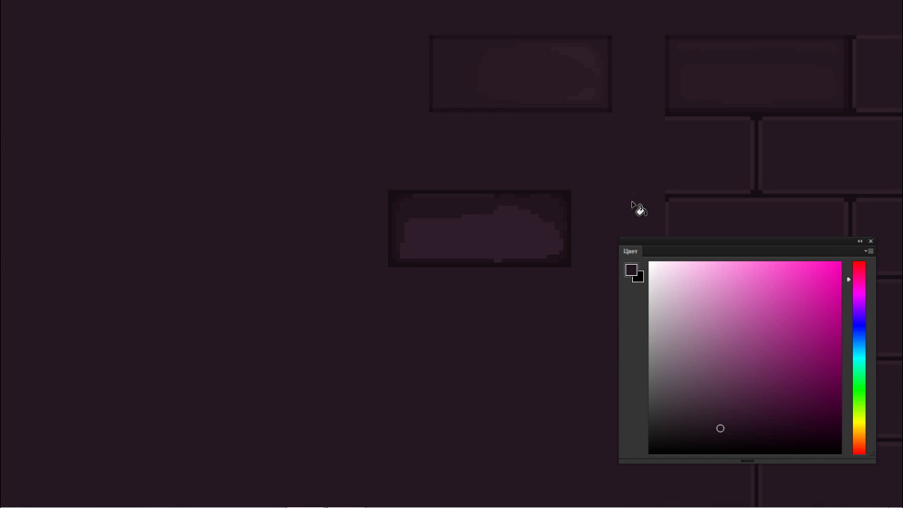
- Recolour the mound-shaped patch in the lower duplicate brick with a darker, subtler purple
scroll(456, 284, down, 3)
scroll(494, 300, up, 3)
scroll(534, 193, down, 2)
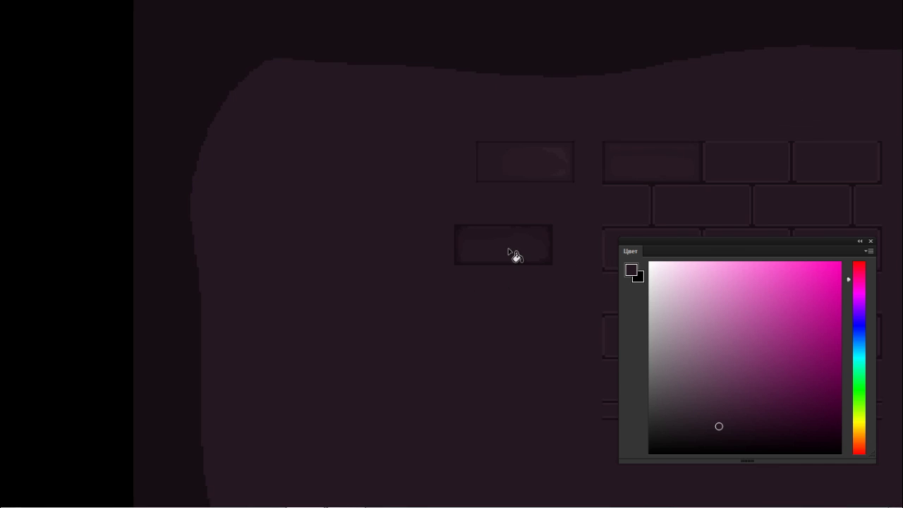
key(F6)
key(F6)
- Paint faint lighter strokes along the lower edge inside the lower duplicate brick
drag(527, 256, 569, 261)
key(f)
key(f)
key(f)
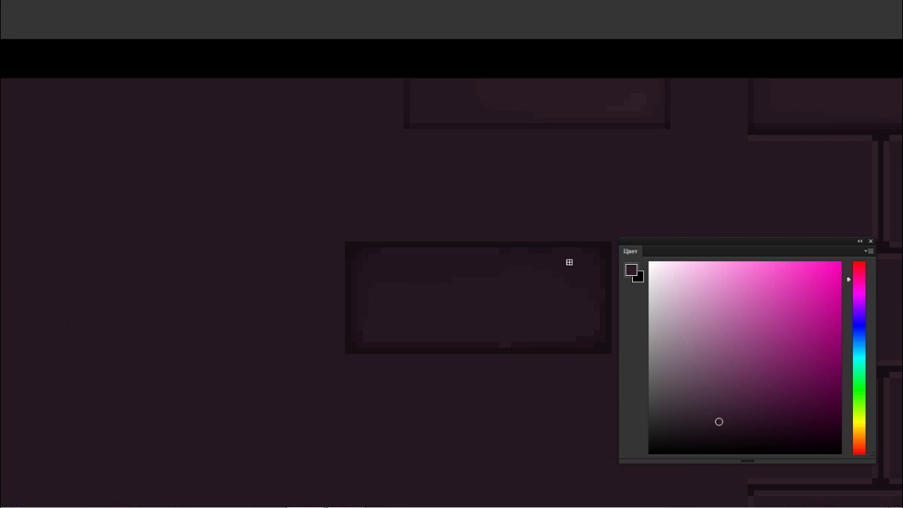
scroll(487, 255, down, 4)
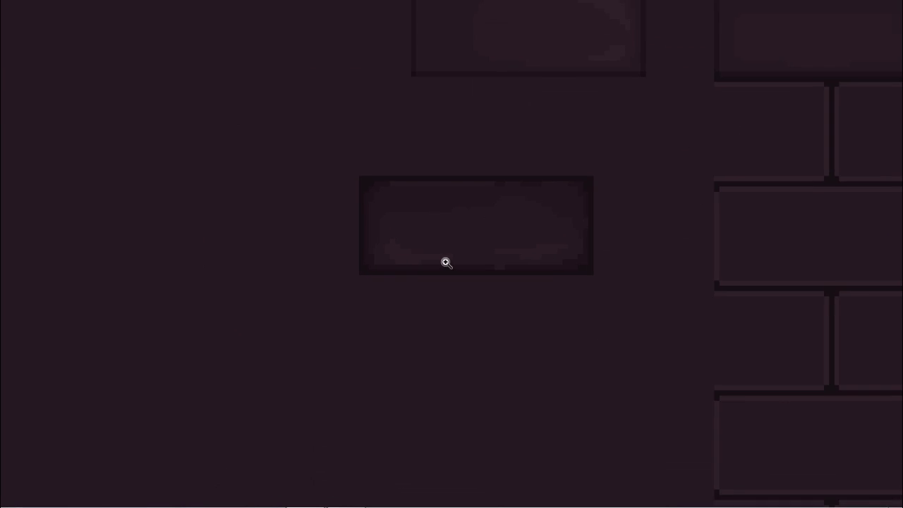
scroll(409, 268, up, 4)
scroll(550, 222, down, 3)
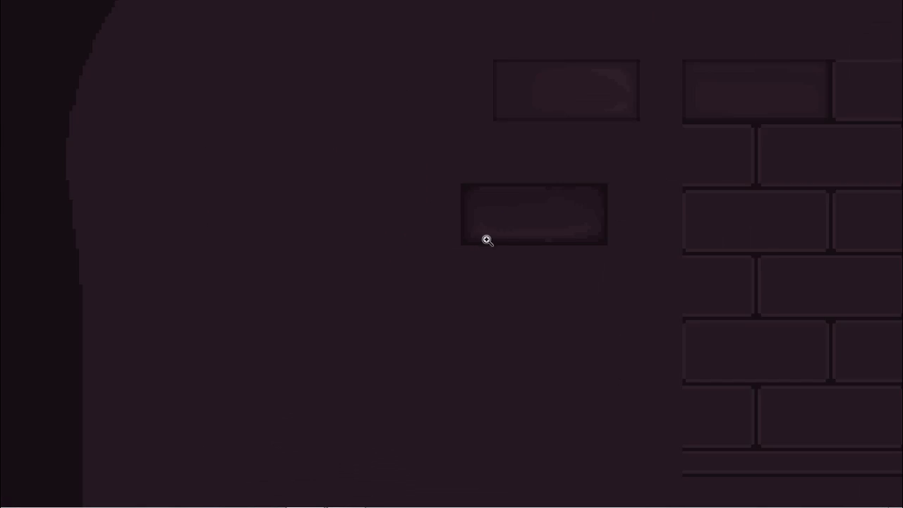
- Move the finished brick toward the canvas's left side and duplicate it into a row of three
drag(496, 273, 500, 283)
key(v)
drag(467, 259, 217, 255)
drag(256, 247, 694, 225)
scroll(268, 245, up, 3)
scroll(687, 242, down, 3)
- Duplicate the three-brick row below itself, offset it by half a brick and move the overhanging part to the opposite end
drag(462, 223, 807, 284)
drag(759, 260, 759, 304)
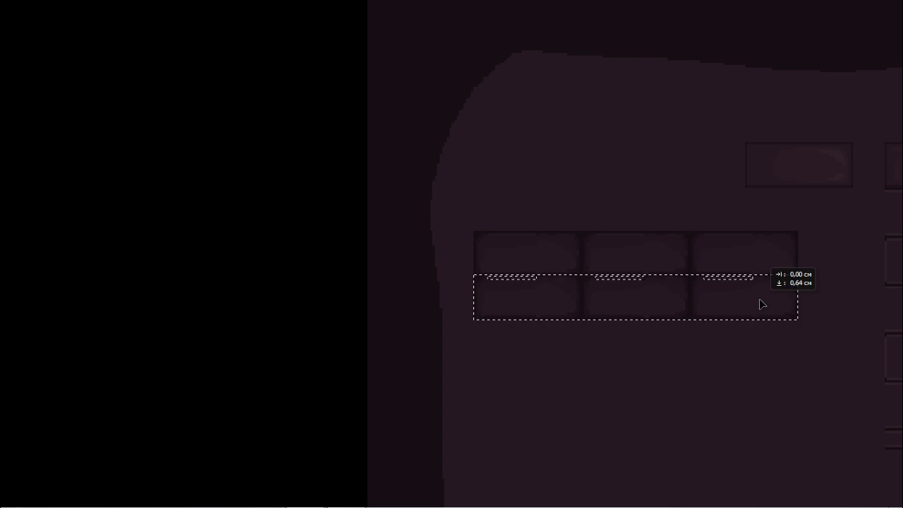
drag(694, 306, 743, 308)
key(ctrl+d)
drag(832, 299, 510, 299)
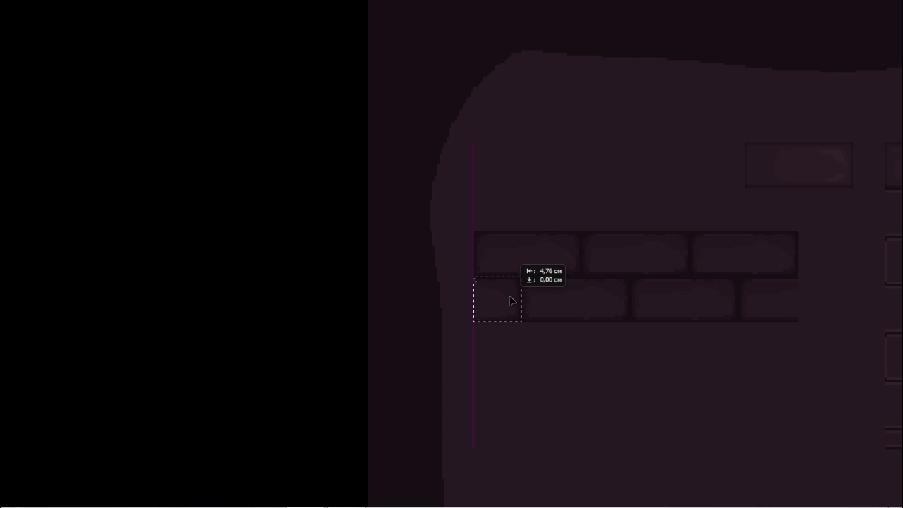
- Duplicate the two staggered rows directly underneath to form four rows of bricks
drag(460, 223, 822, 337)
drag(772, 278, 767, 362)
scroll(702, 353, up, 3)
drag(644, 329, 645, 332)
key(ctrl+d)
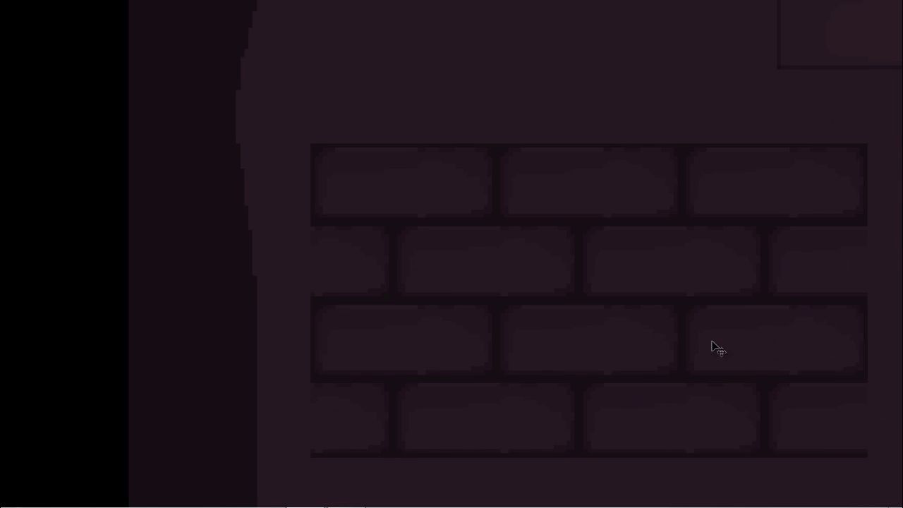
- Duplicate the four-row block directly underneath to form eight rows, aligning the copy with the block above
scroll(715, 346, down, 2)
drag(713, 345, 490, 221)
drag(165, 52, 629, 326)
drag(530, 129, 542, 373)
key(ctrl+Left)
key(ctrl+d)
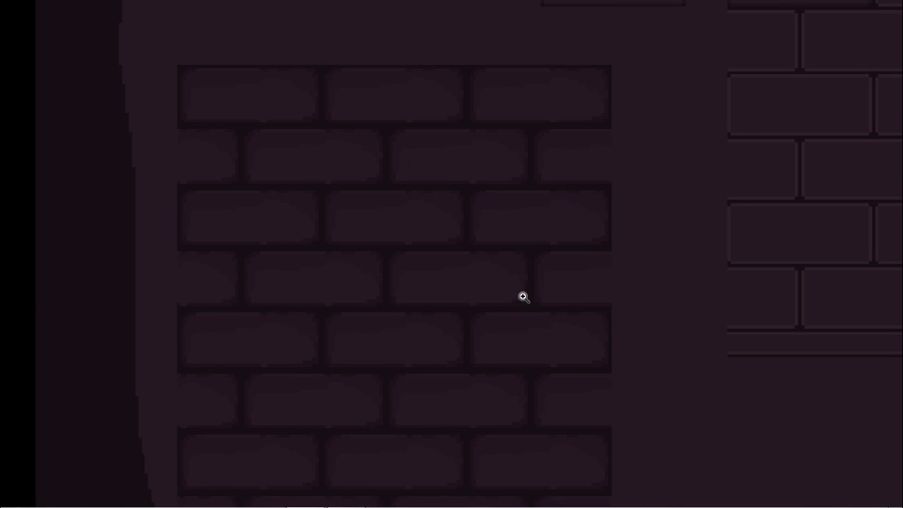
- Duplicate the eight-row block beside itself to make a test wall six bricks wide and check the repeating pattern
scroll(526, 295, down, 3)
scroll(596, 212, down, 1)
drag(519, 270, 563, 333)
drag(609, 228, 429, 440)
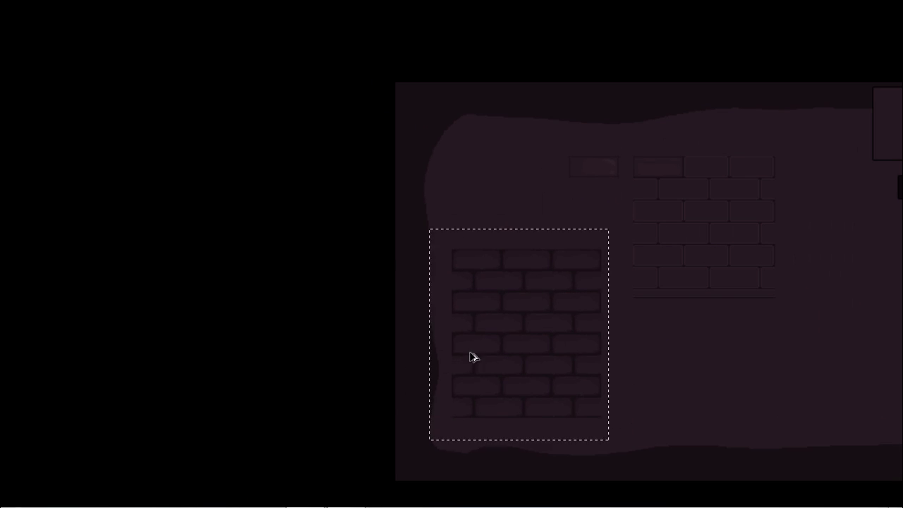
drag(472, 357, 641, 357)
scroll(598, 299, up, 3)
drag(684, 211, 645, 212)
key(ctrl+d)
scroll(583, 275, down, 3)
scroll(648, 310, up, 2)
scroll(648, 311, up, 3)
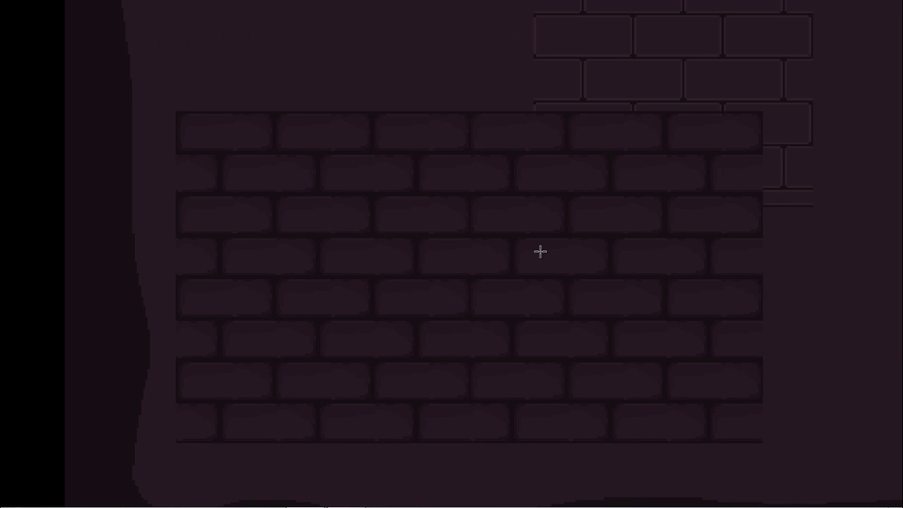
drag(551, 227, 527, 226)
scroll(341, 182, up, 4)
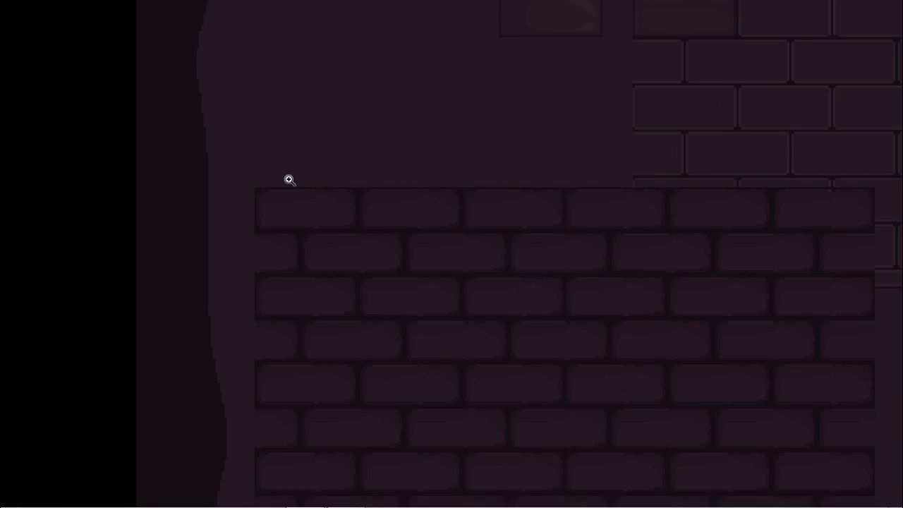
- Move one brick clear of the test wall and delete the remaining test bricks
key(Delete)
key(m)
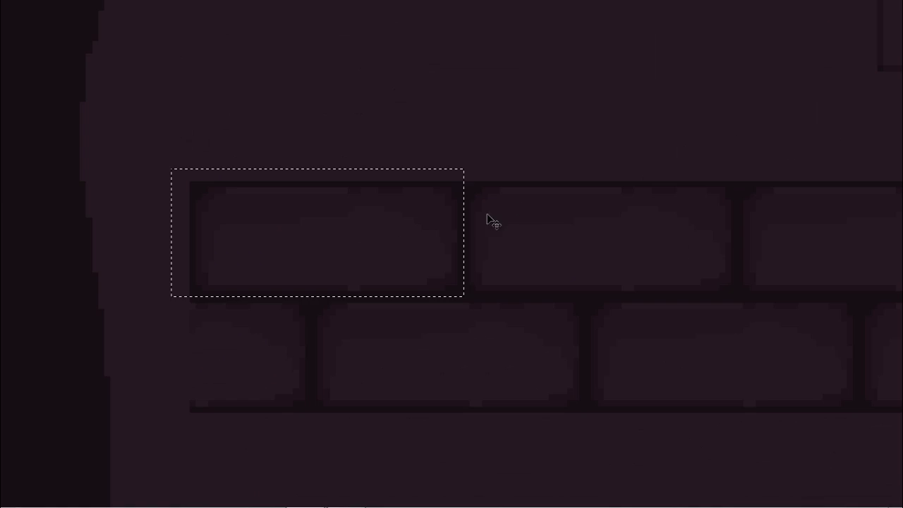
drag(403, 253, 494, 108)
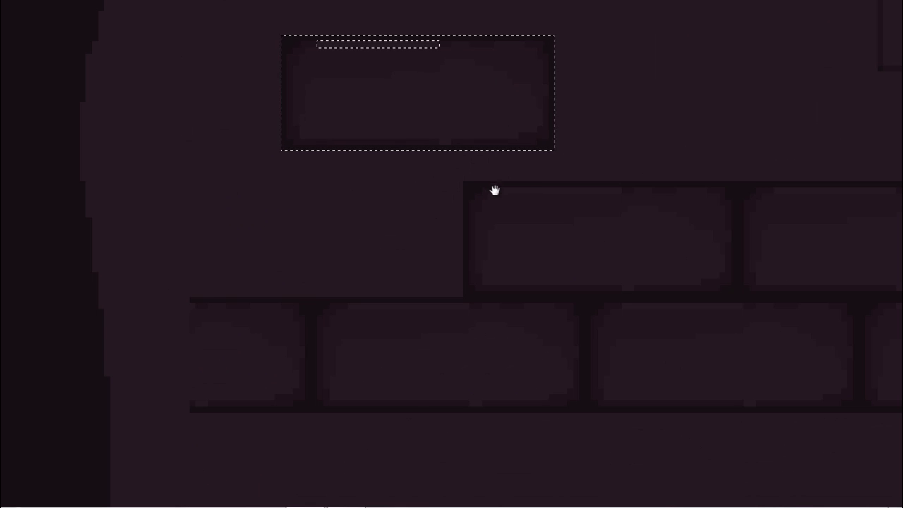
scroll(409, 202, down, 2)
drag(298, 185, 783, 332)
key(Delete)
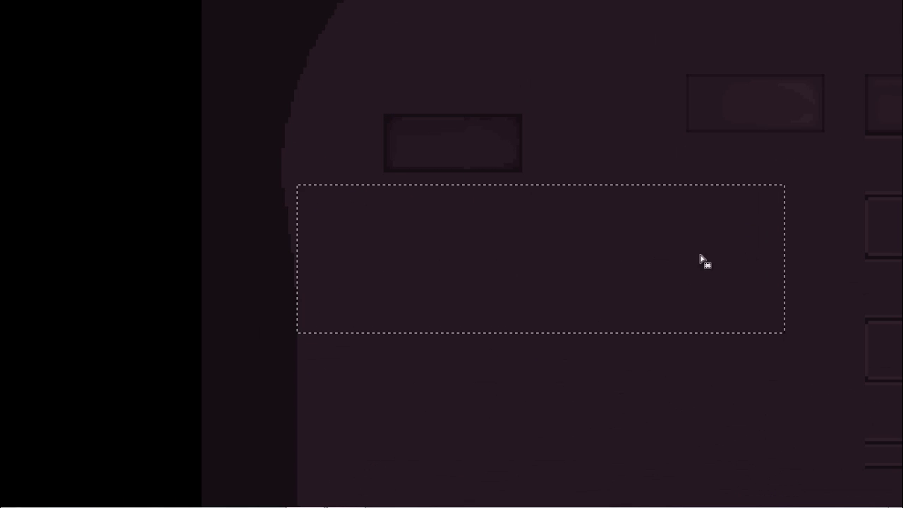
drag(546, 204, 383, 216)
key(ctrl+d)
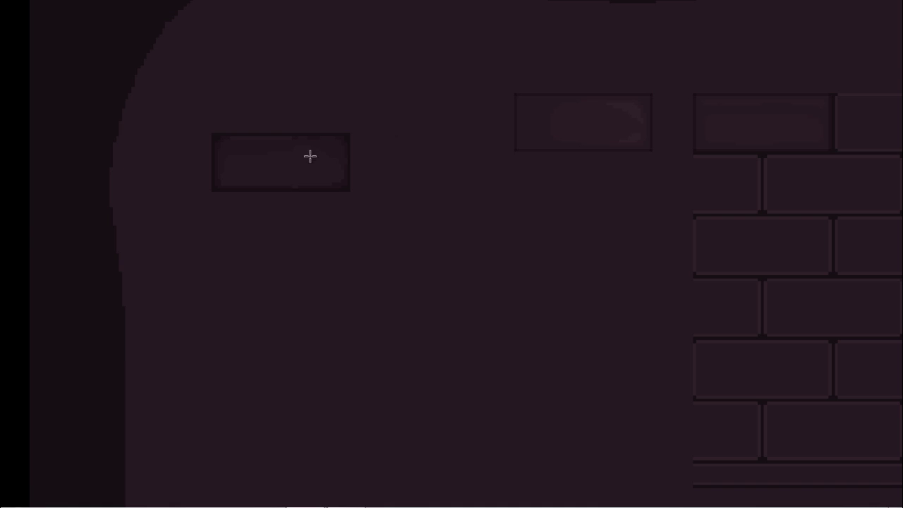
- Move the finished brick onto the original wall, aligned over the top-left brick
drag(274, 163, 661, 190)
drag(580, 224, 349, 298)
drag(464, 246, 574, 190)
mouse_move(515, 190)
mouse_down()
mouse_move(546, 202)
mouse_move(519, 185)
mouse_up()
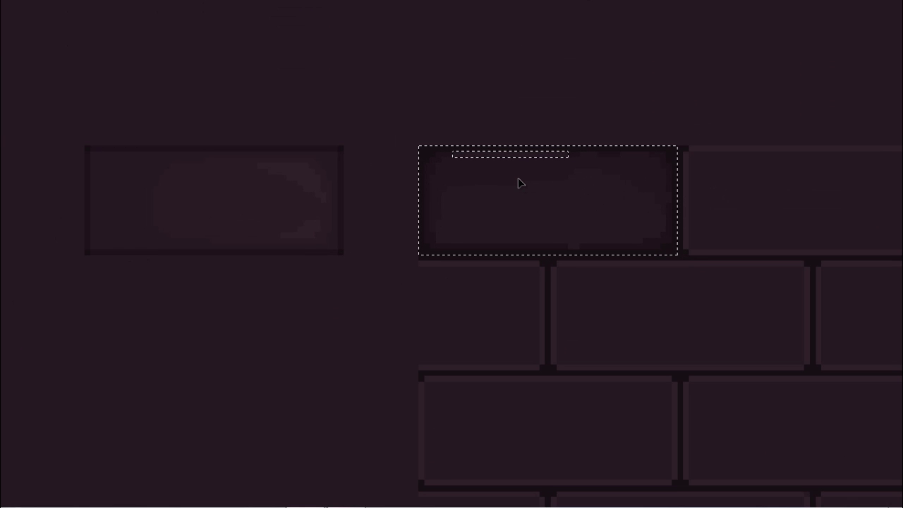
drag(677, 261, 342, 265)
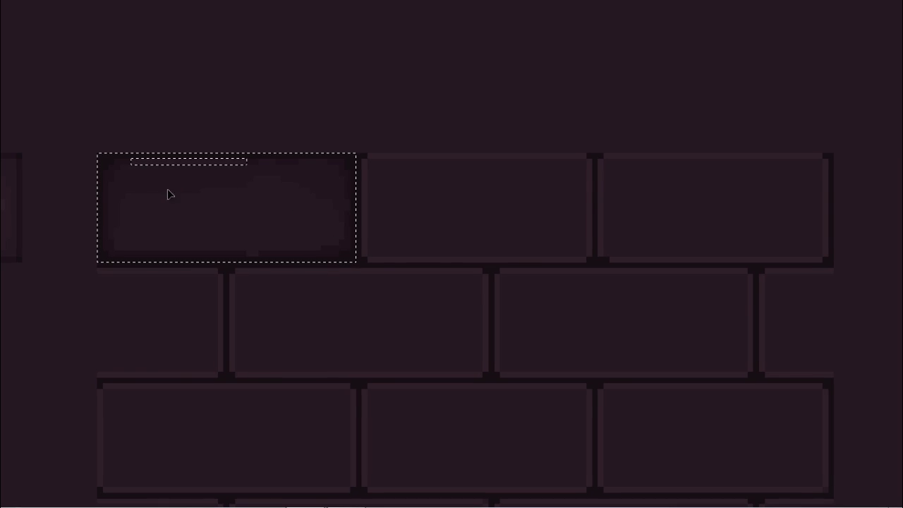
- Duplicate the finished brick over the second brick of the top row
drag(152, 194, 407, 184)
key(ctrl+z)
key(ctrl+z)
drag(216, 181, 484, 183)
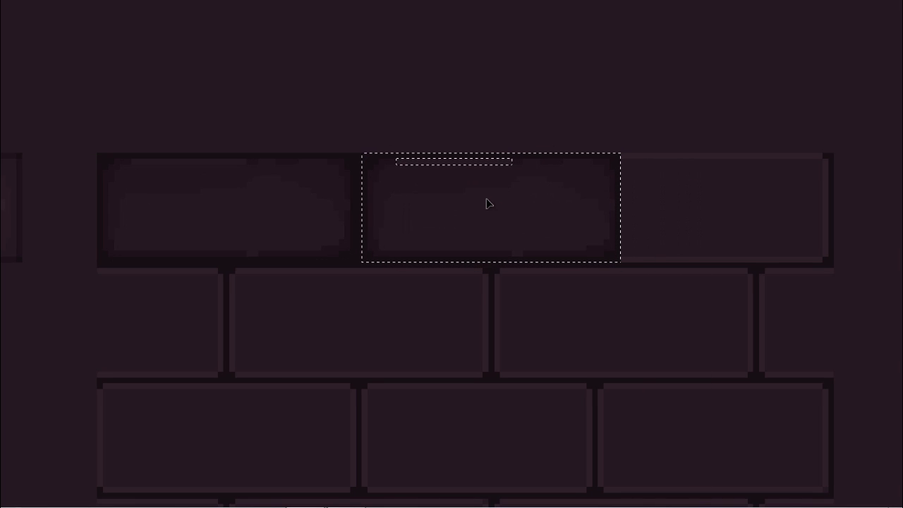
- Try to nudge the second finished brick left and duplicate it over the third brick of the top row
key(Left)
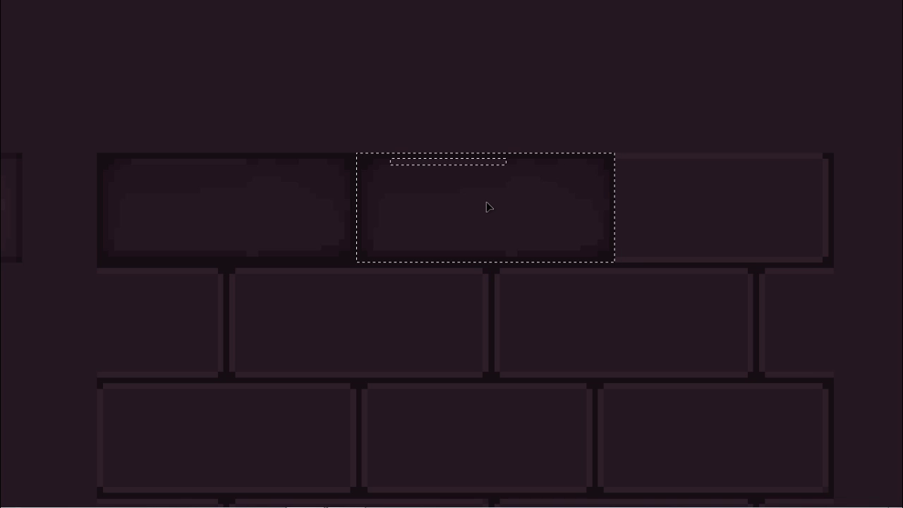
drag(418, 185, 621, 113)
key(ctrl+z)
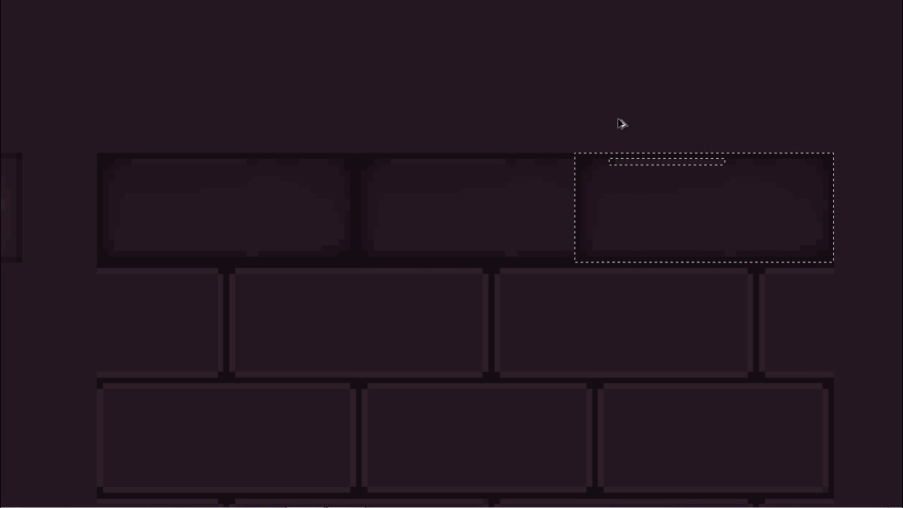
key(ctrl+z)
- Move the copied brick above the top row and fit its left half into the second brick's place
drag(520, 221, 524, 115)
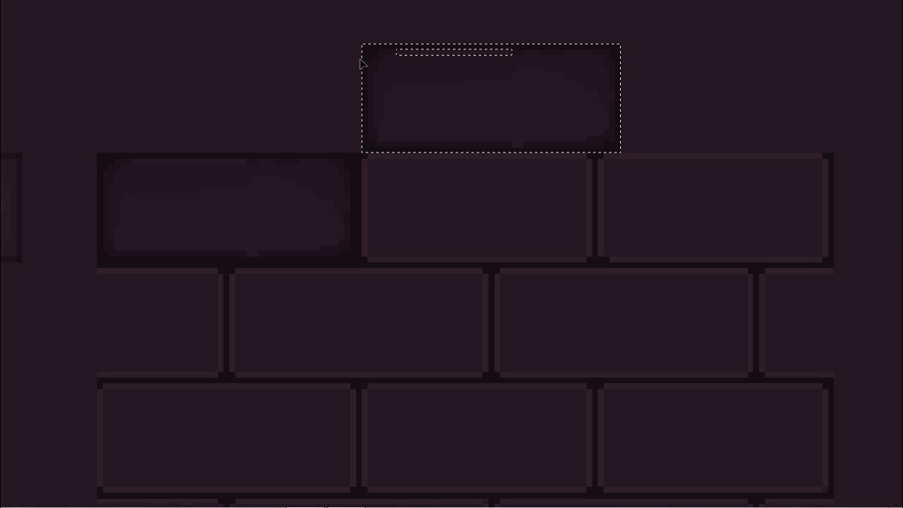
drag(349, 36, 493, 151)
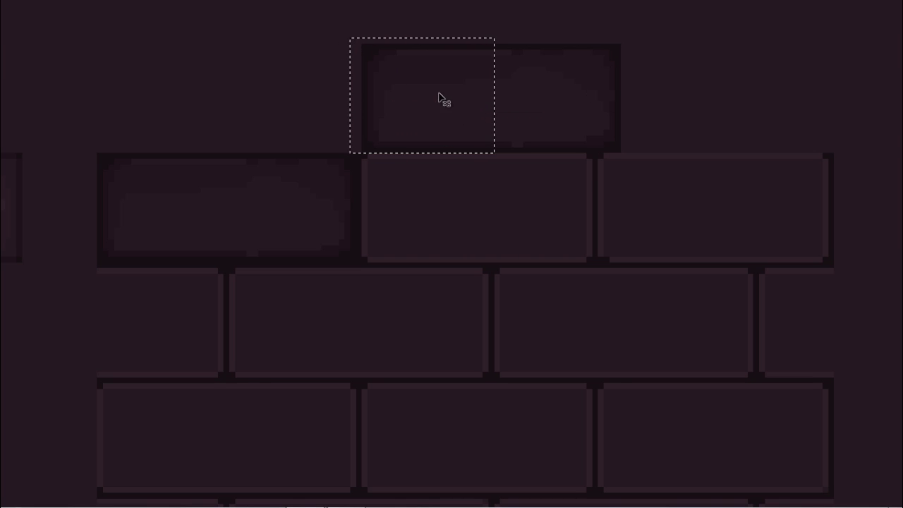
drag(441, 99, 426, 204)
key(ctrl+d)
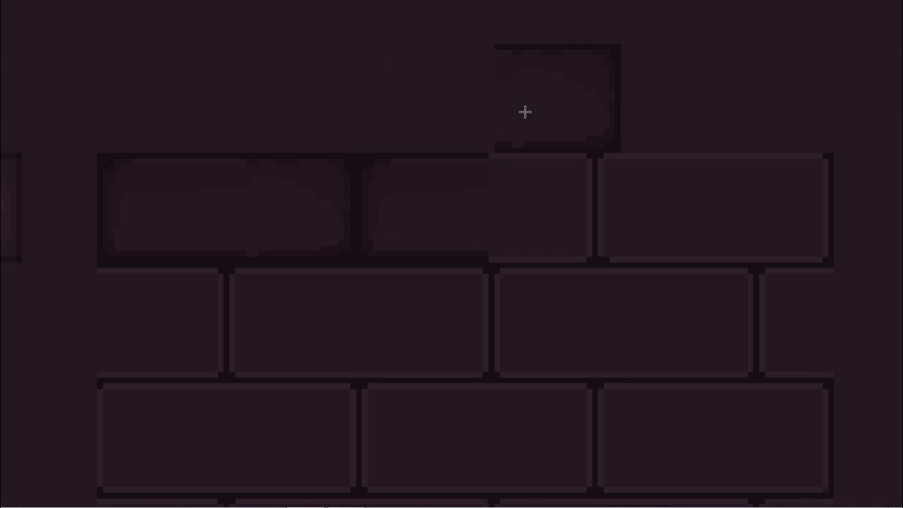
- Fit the copied brick's right end and remaining middle piece into the second brick of the top row
drag(546, 38, 640, 150)
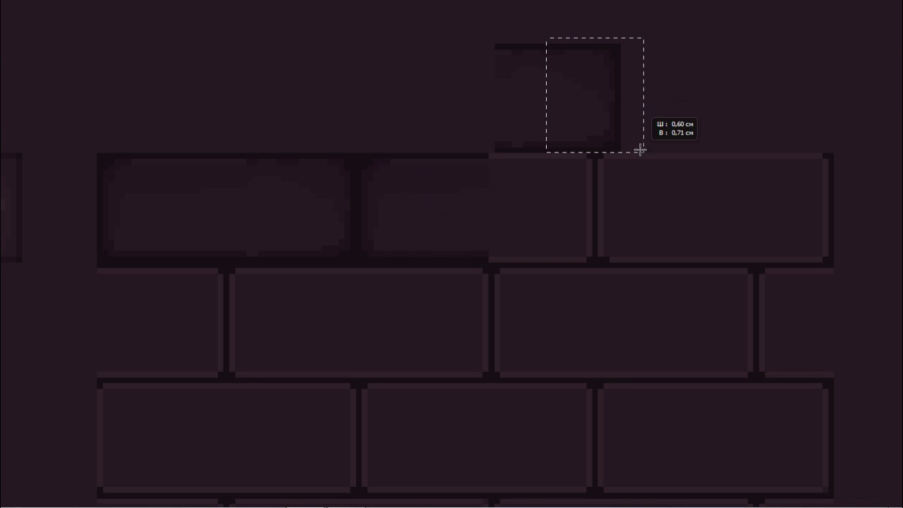
drag(603, 101, 577, 211)
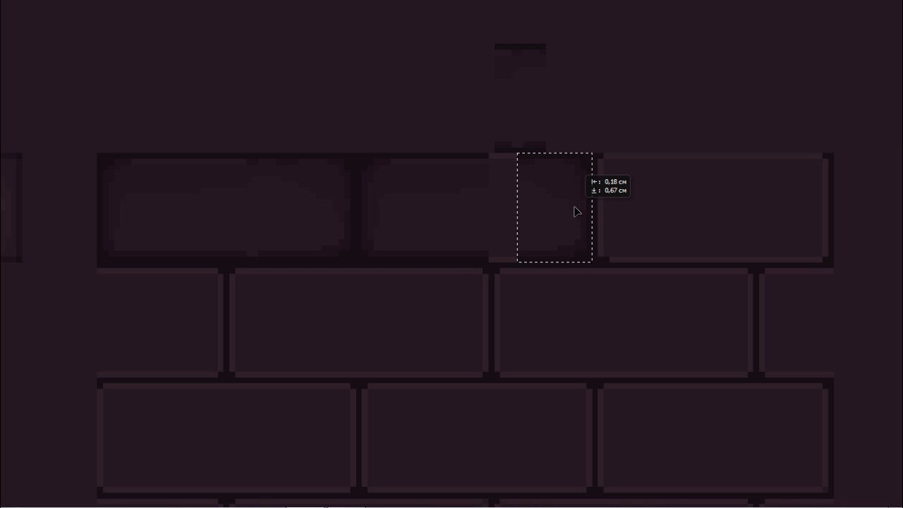
drag(478, 20, 598, 152)
drag(514, 79, 496, 185)
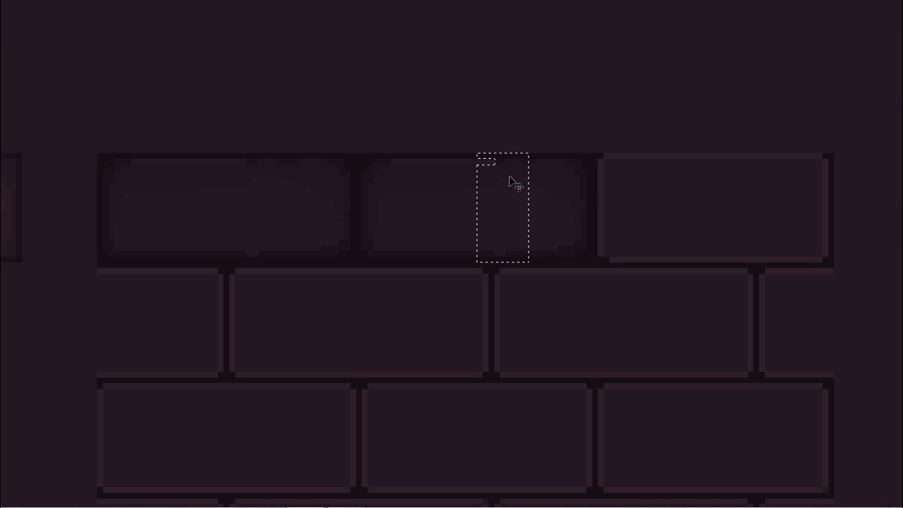
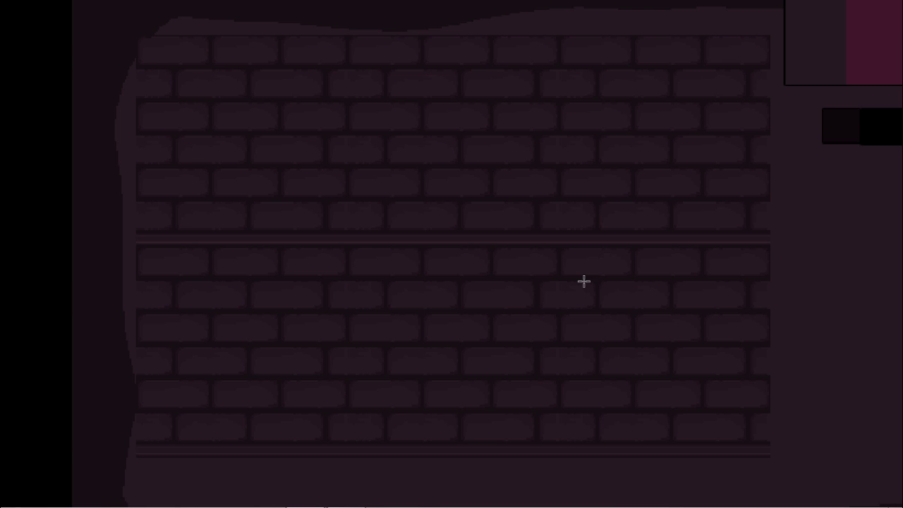
- Move the finished two-section brick wall to the right on the canvas
drag(545, 241, 467, 239)
drag(581, 248, 623, 275)
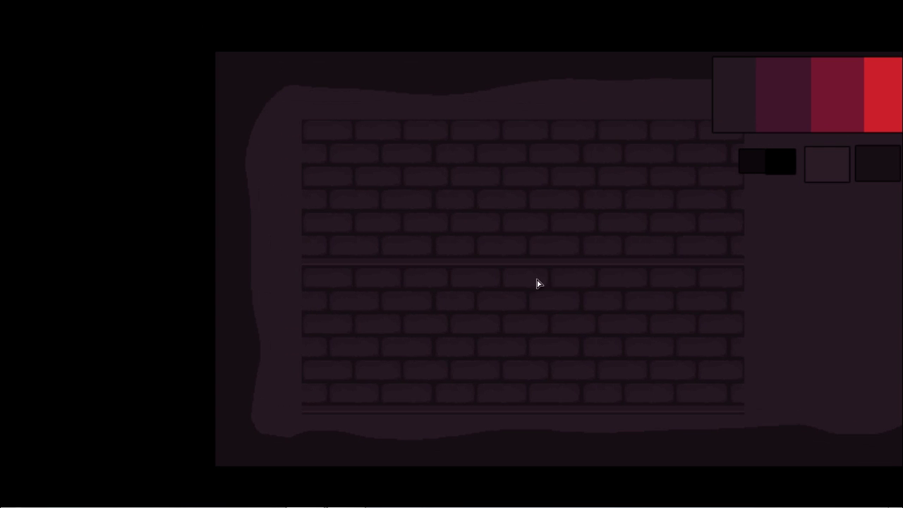
drag(537, 283, 642, 260)
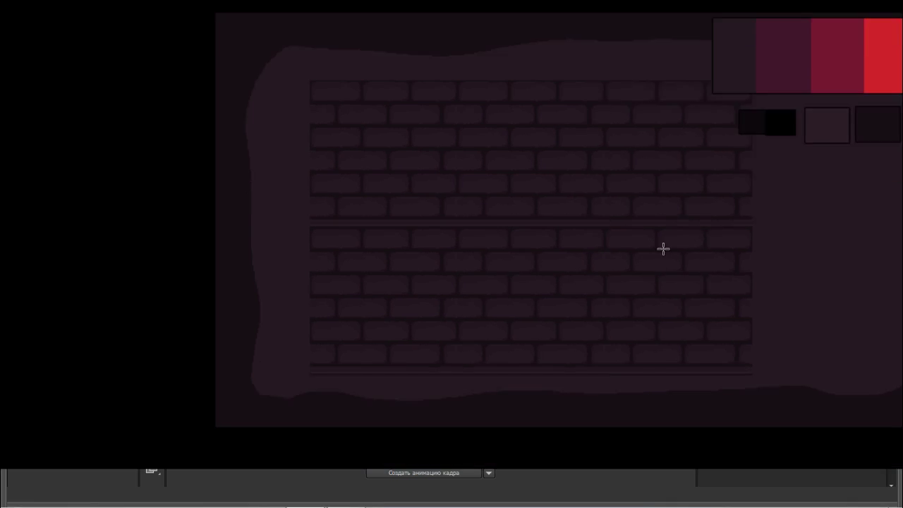
- Add a new layer above the brick wall layer and set its blending mode to Overlay (Перекрытие)
click(862, 496)
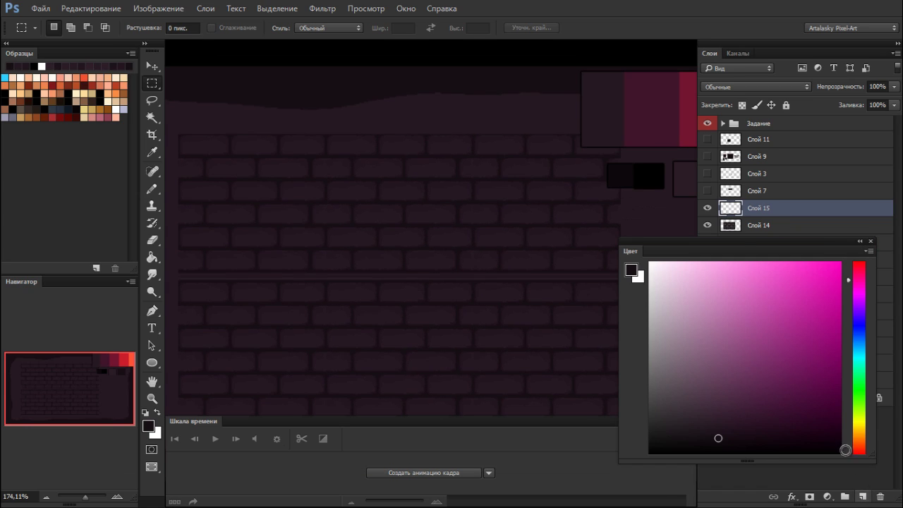
ctrl+click(735, 225)
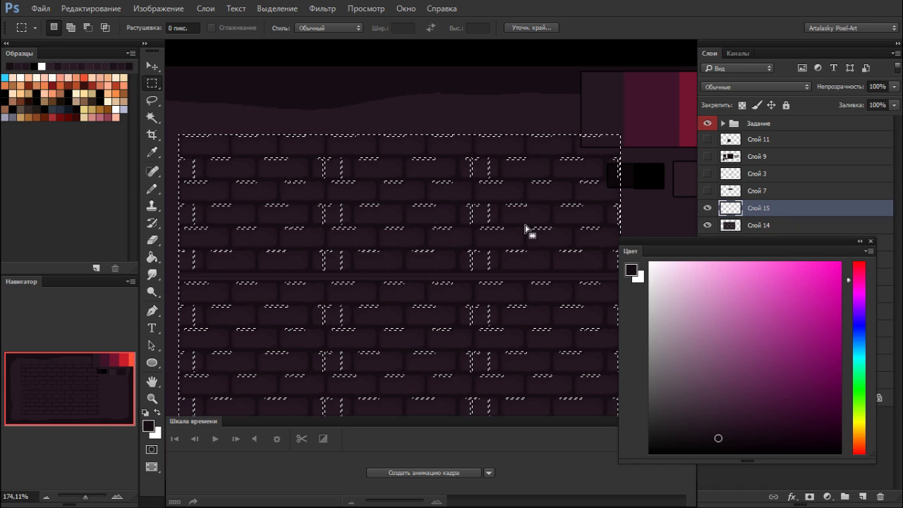
key(ctrl+d)
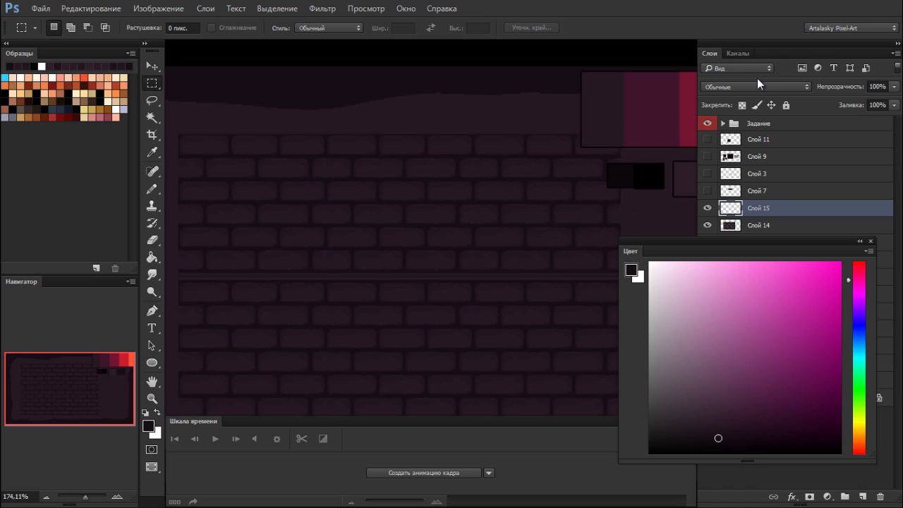
click(749, 85)
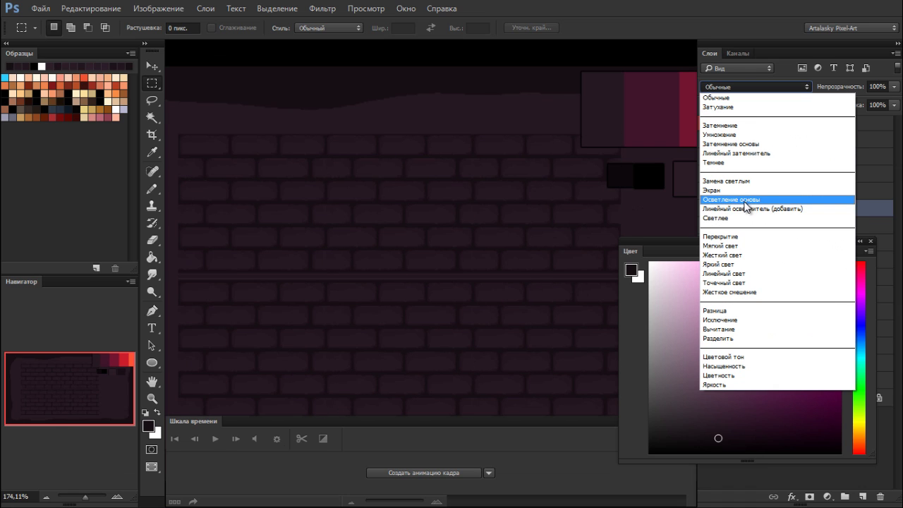
click(742, 237)
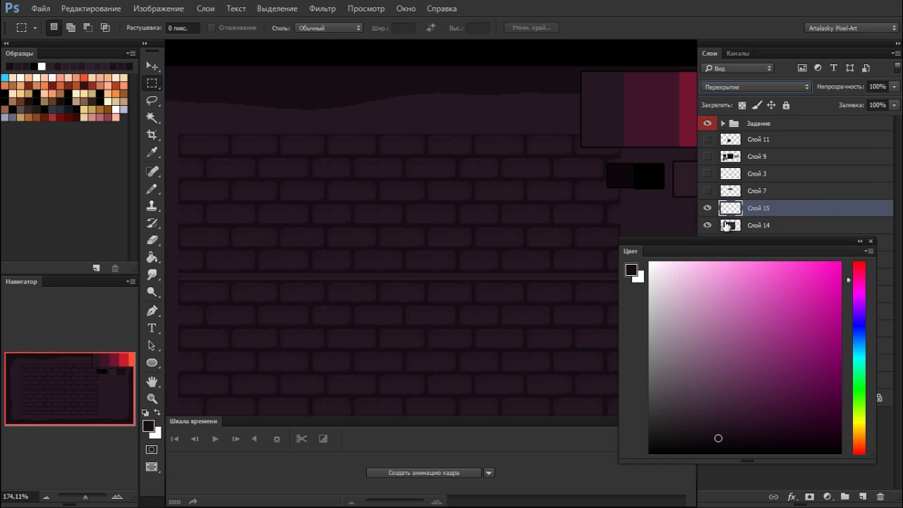
- Pick the bright red from the palette, set up a soft Brush at 359 px and 0% hardness, and check its Transfer (Передача) settings
key(f)
key(f)
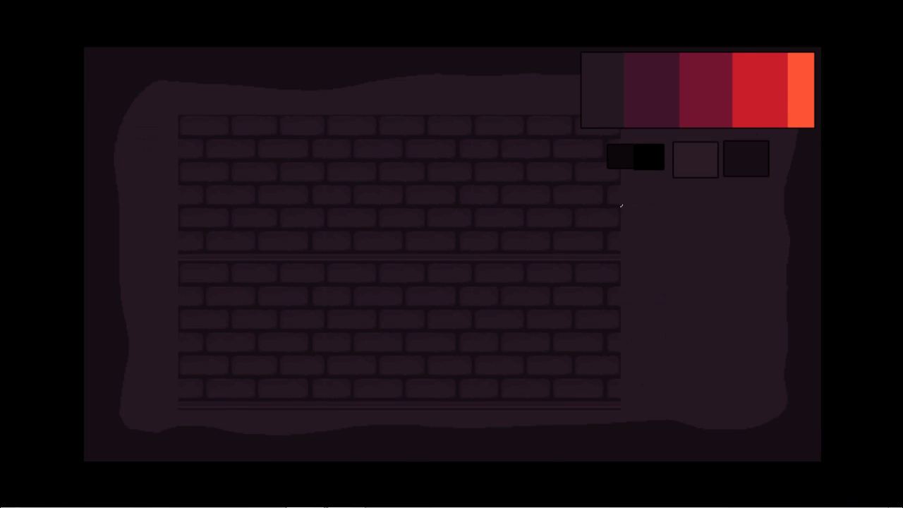
key(f)
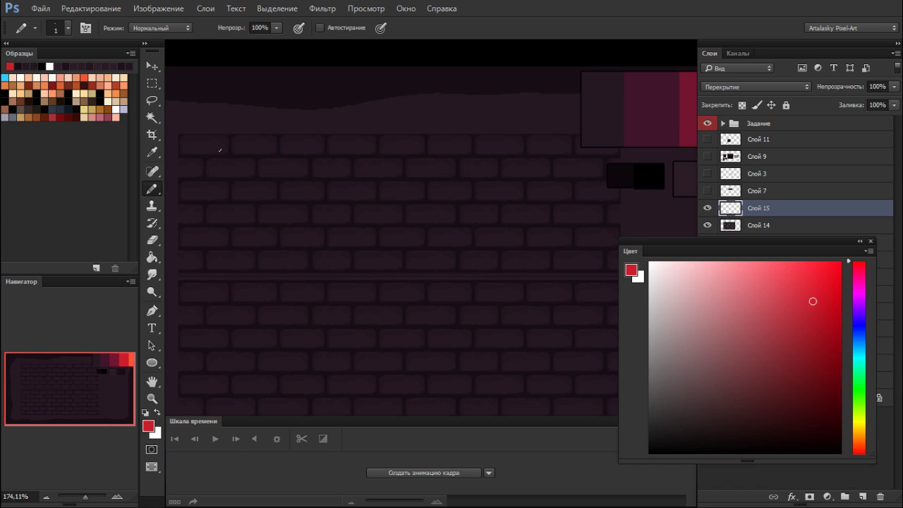
key(shift+b)
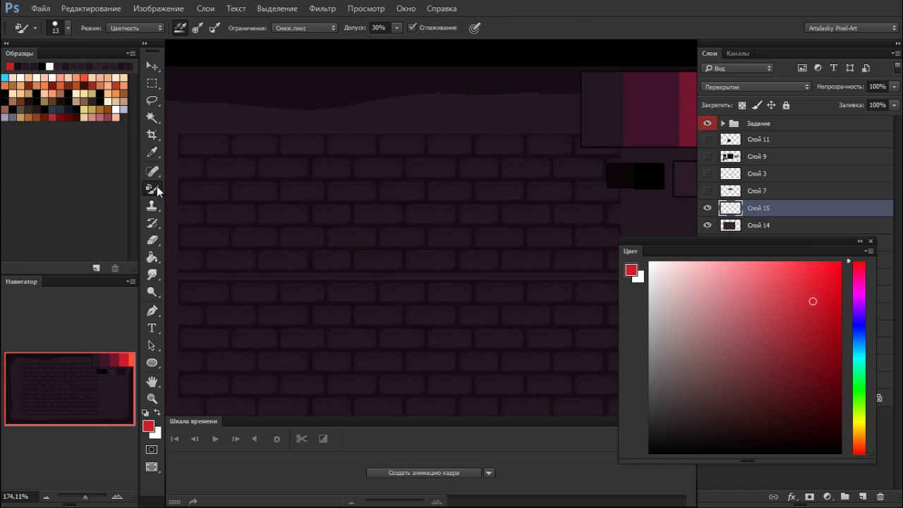
key(shift+b)
key(shift+b)
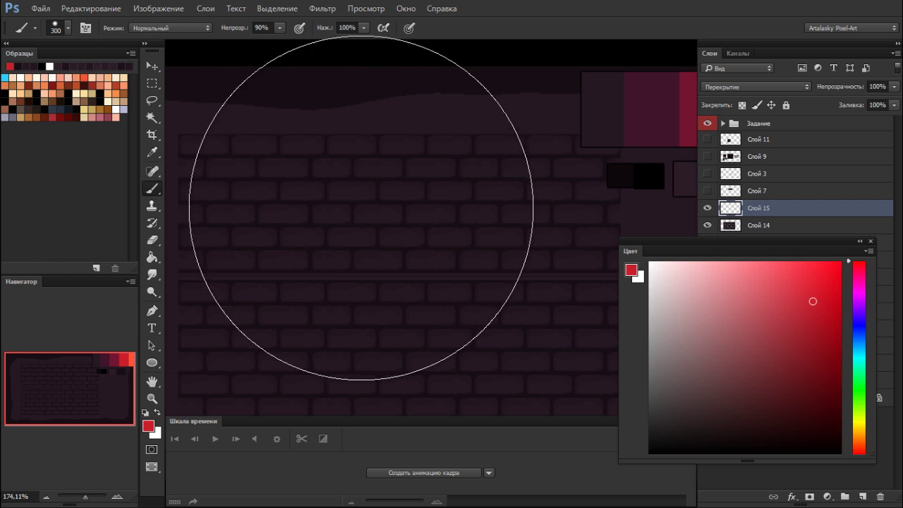
right_click(364, 230)
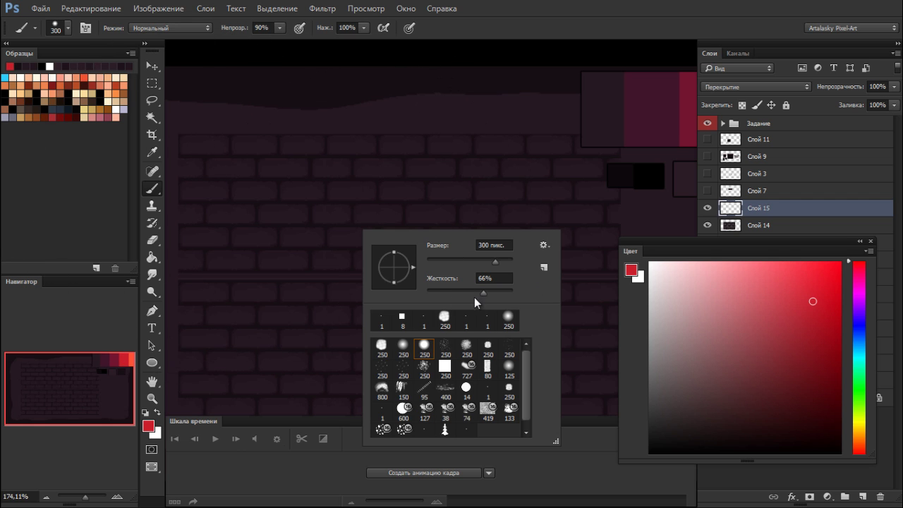
drag(482, 292, 428, 293)
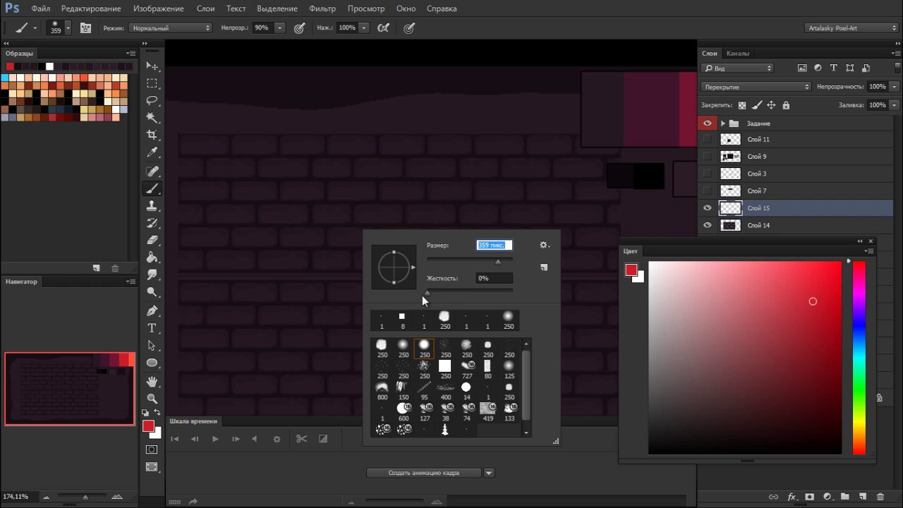
key(Escape)
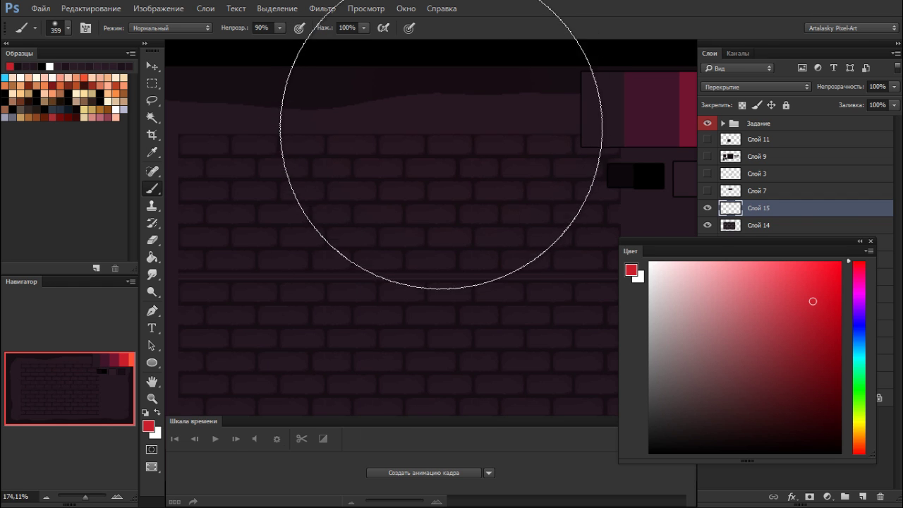
key(F5)
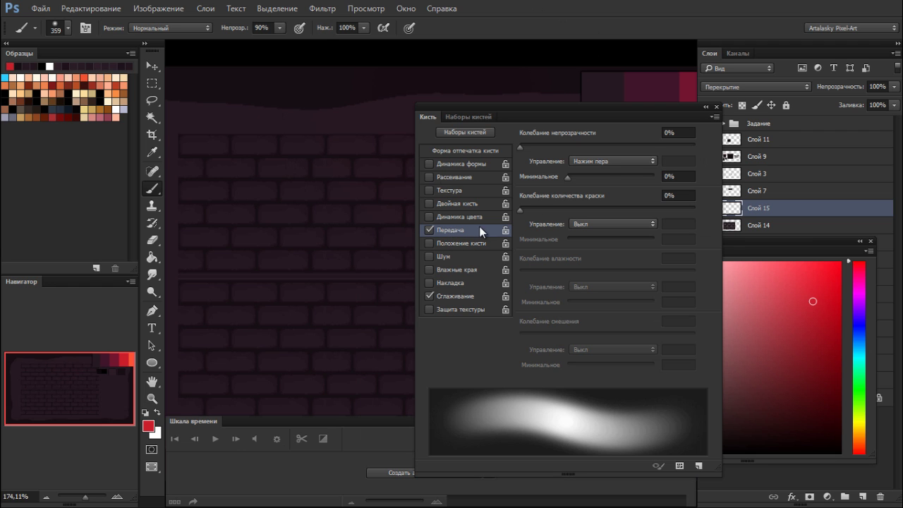
key(F5)
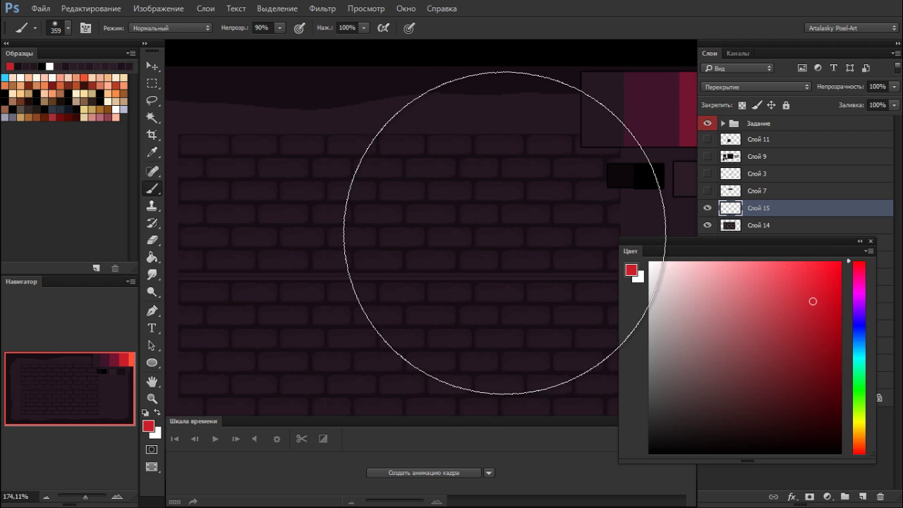
- Try painting a glow stroke across the lower half of the brick wall
key(Tab)
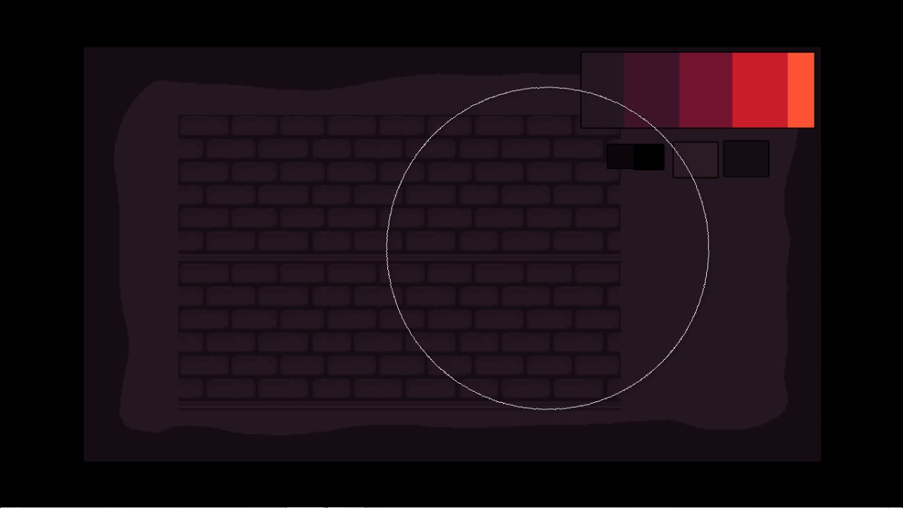
key(Tab)
key(shift+alt+o)
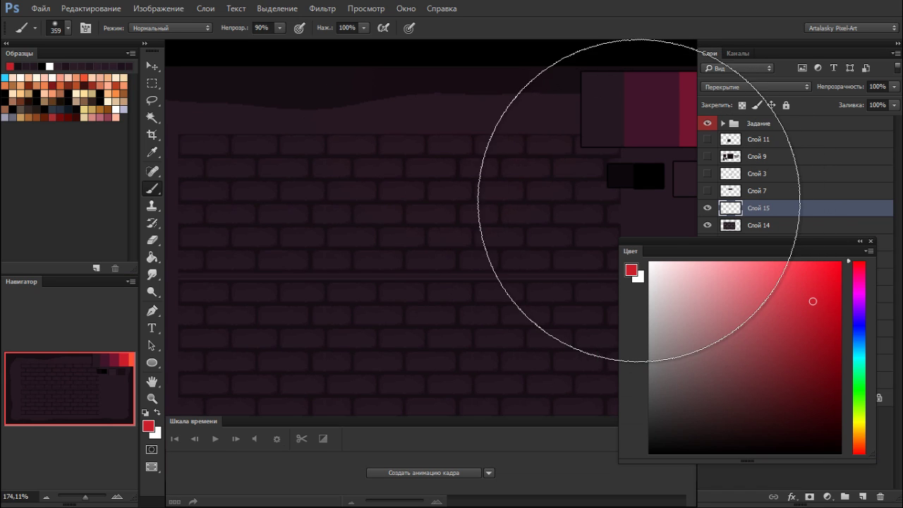
key(f)
key(f)
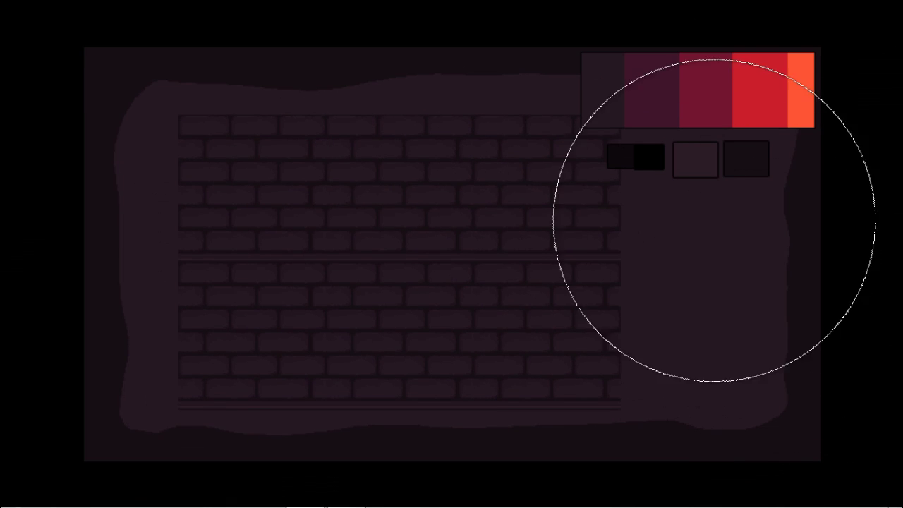
mouse_move(262, 318)
mouse_down()
mouse_move(510, 350)
mouse_move(568, 327)
mouse_up()
key(ctrl+z)
- Load the brick wall's pixels as a selection and try an orange stroke along the wall's lower edge
key(f)
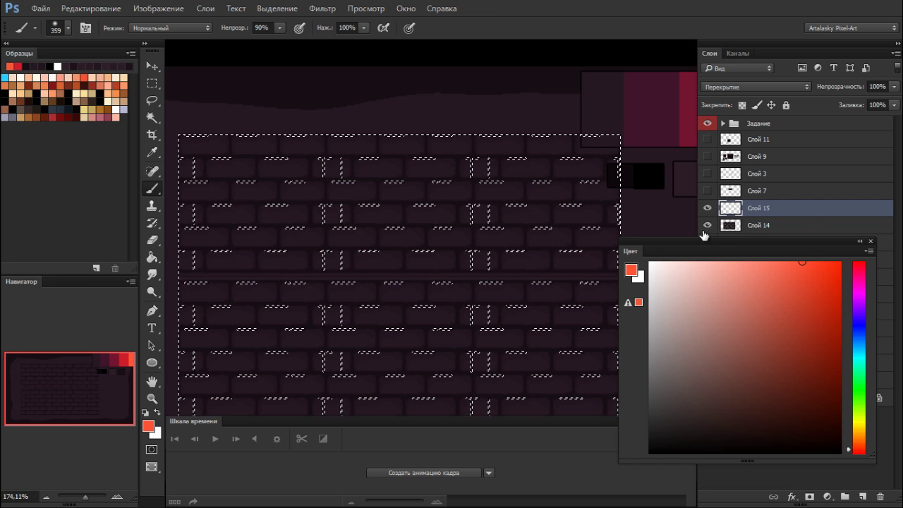
key(f)
mouse_move(283, 387)
mouse_down()
mouse_move(483, 364)
mouse_move(630, 365)
mouse_up()
key(ctrl+z)
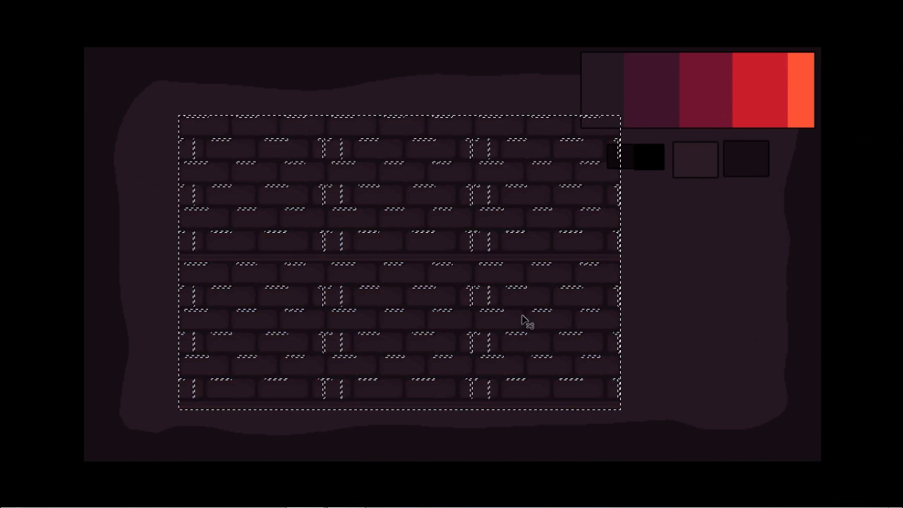
- Try repeated orange glow strokes inside the wall selection, undoing them and clearing the selection
drag(520, 310, 477, 311)
drag(218, 380, 659, 369)
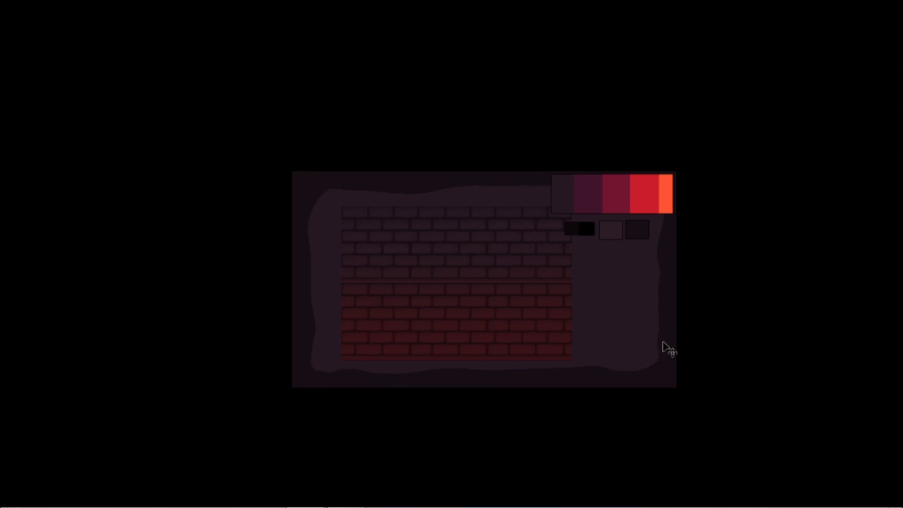
key(ctrl+z)
mouse_move(259, 392)
mouse_down()
mouse_move(636, 389)
mouse_move(758, 372)
mouse_move(289, 333)
mouse_move(224, 319)
mouse_move(488, 320)
mouse_up()
scroll(487, 319, up, 3)
scroll(506, 306, down, 1)
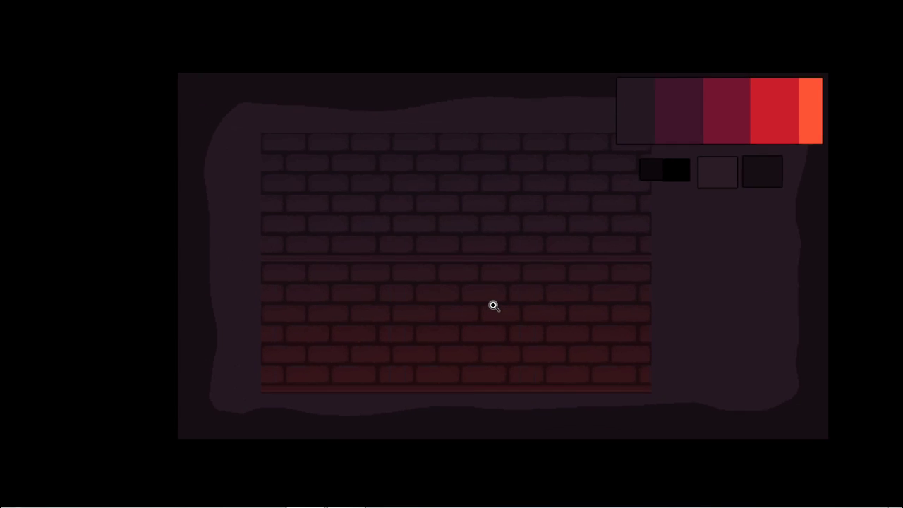
scroll(506, 306, up, 3)
scroll(487, 338, up, 3)
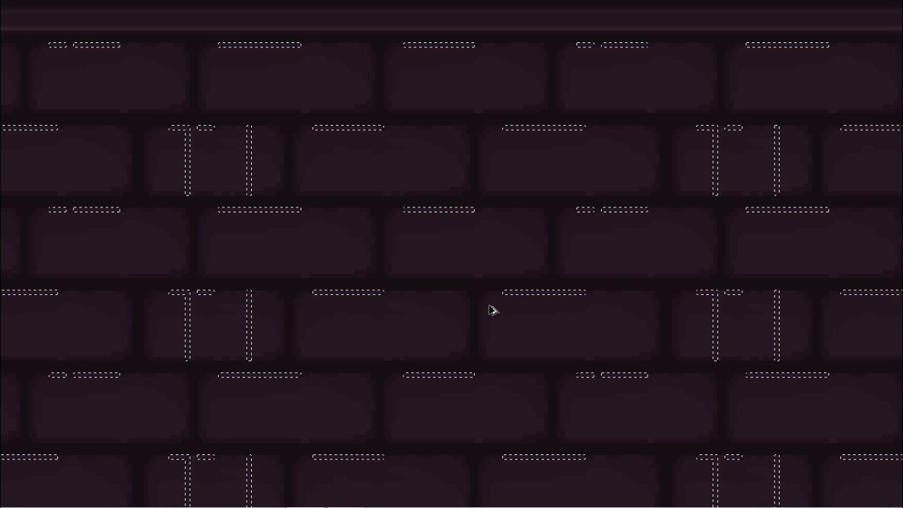
key(ctrl+d)
- Paint a soft orange glow over the brick wall on the Overlay layer, strongest in its lower half
scroll(444, 320, down, 3)
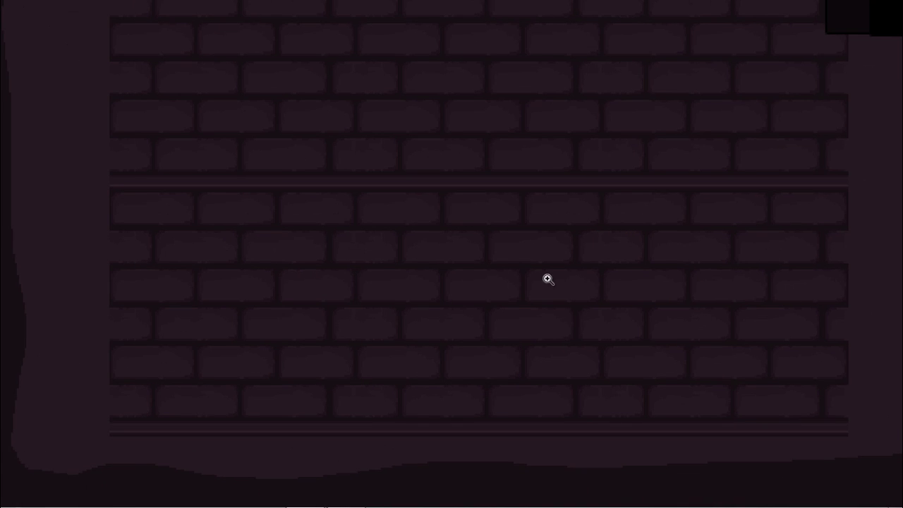
drag(547, 279, 501, 280)
key(f)
key(f)
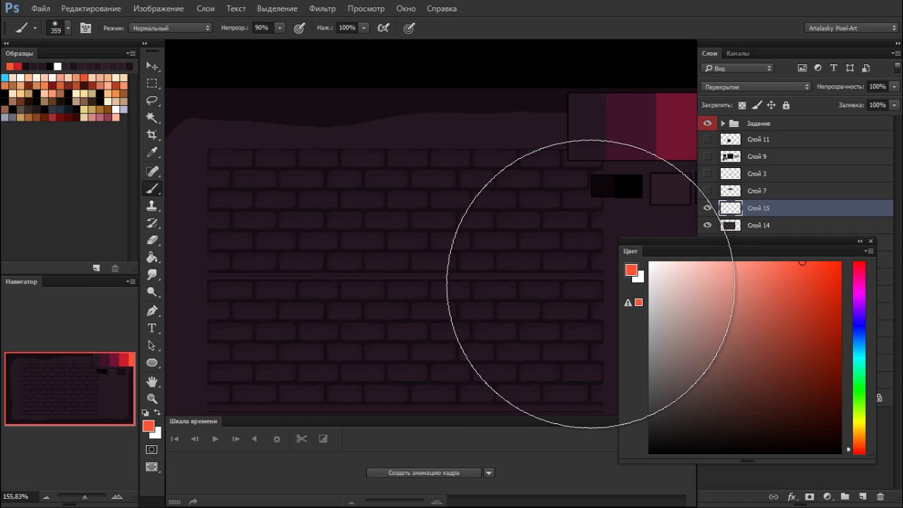
key(f)
key(f)
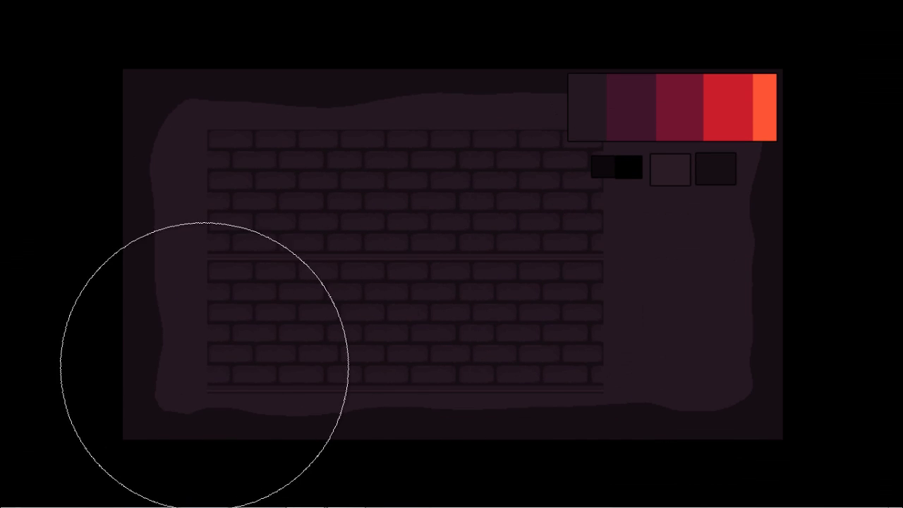
mouse_move(205, 365)
mouse_down()
mouse_move(624, 335)
mouse_move(655, 330)
mouse_move(671, 296)
mouse_move(402, 272)
mouse_up()
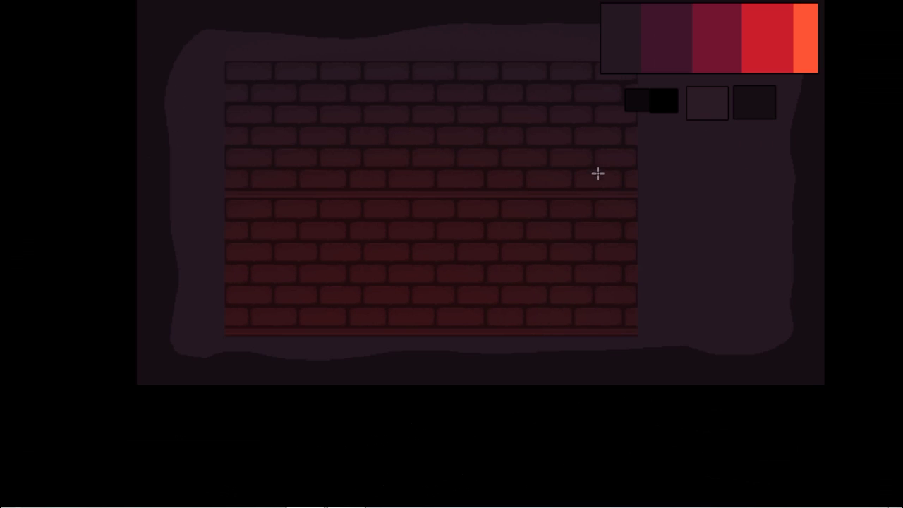
drag(545, 249, 547, 287)
- Try to squash the glow downward from its top edge and shift it left across the wall
key(ctrl+t)
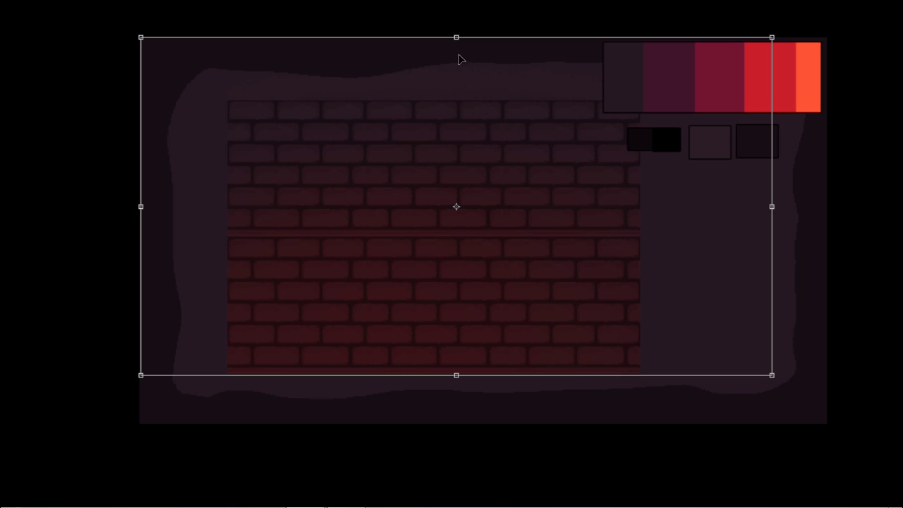
drag(458, 38, 483, 146)
key(Return)
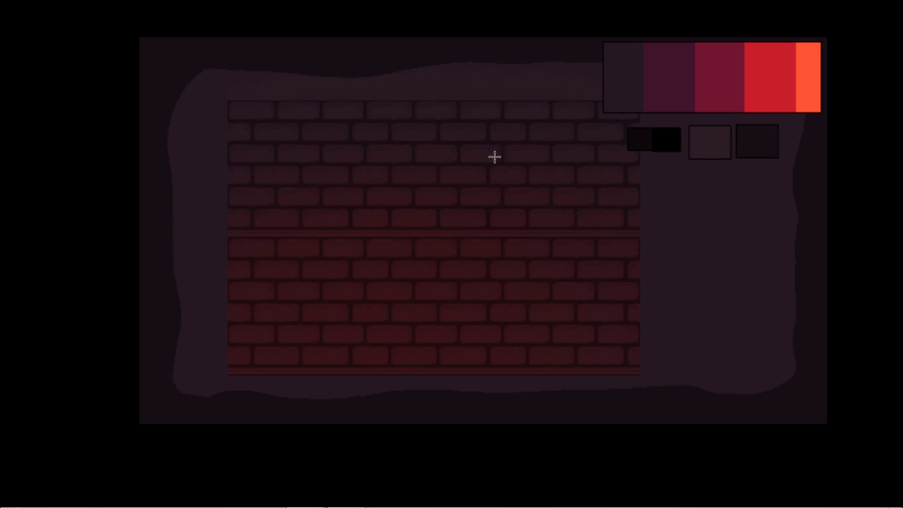
drag(564, 274, 161, 290)
key(ctrl+z)
key(f)
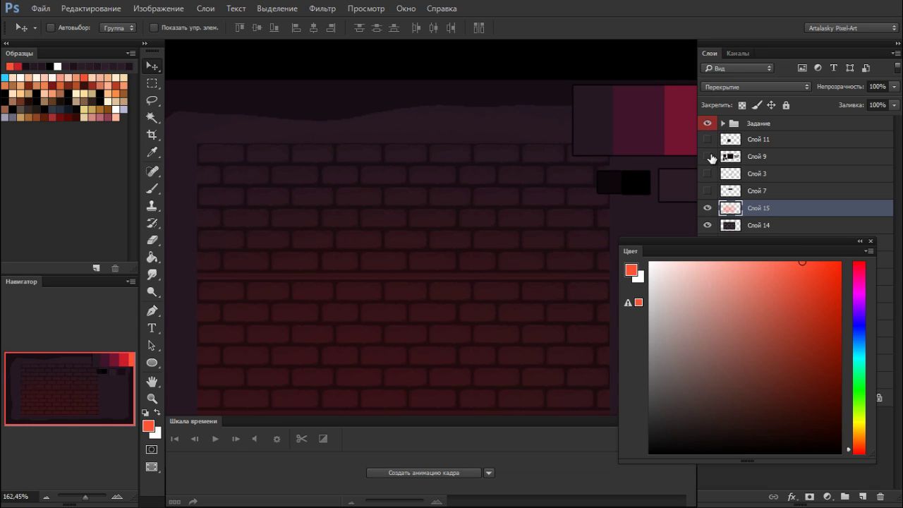
- Show the ground platforms on Слой 9 and try moving them down over the brick wall
click(709, 156)
key(f)
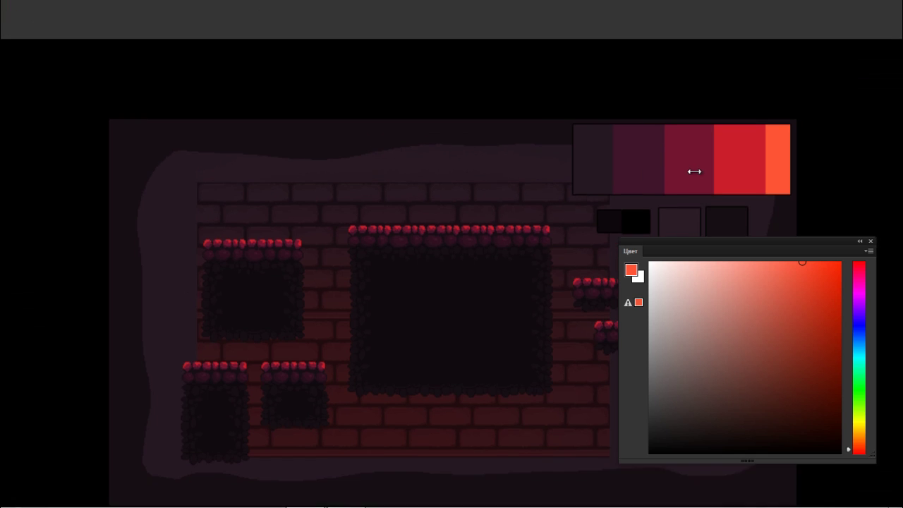
key(f)
drag(502, 222, 498, 337)
key(f)
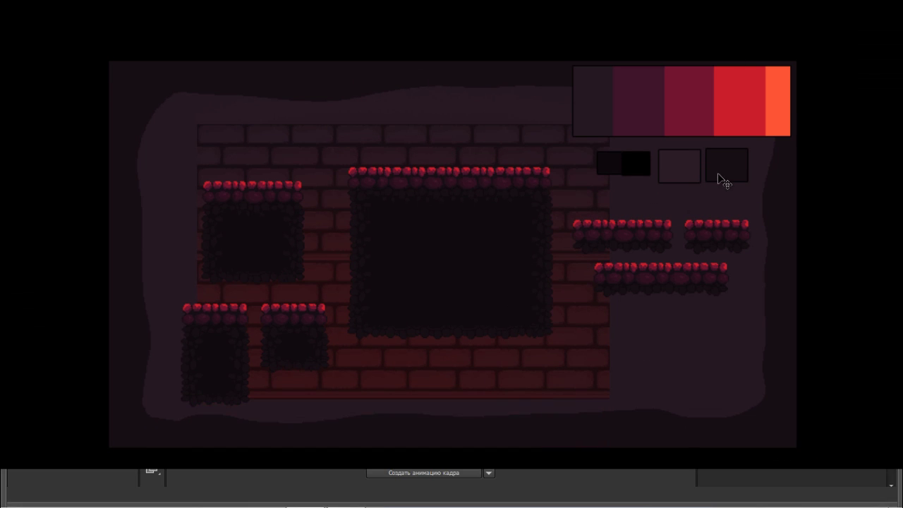
click(737, 157)
key(f)
key(f)
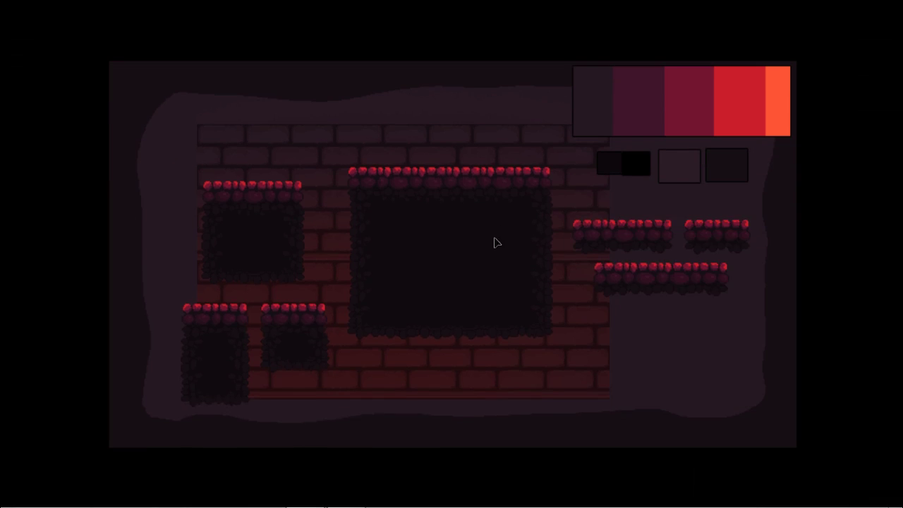
drag(494, 244, 503, 409)
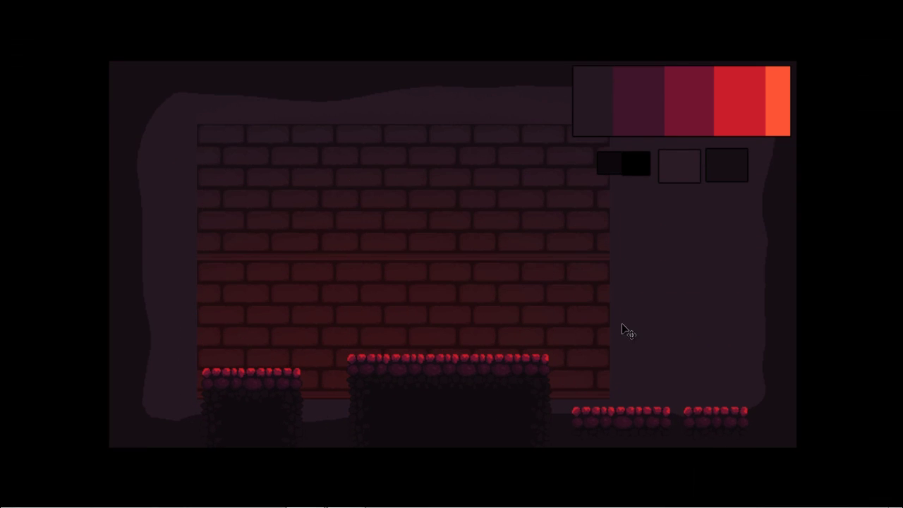
key(f)
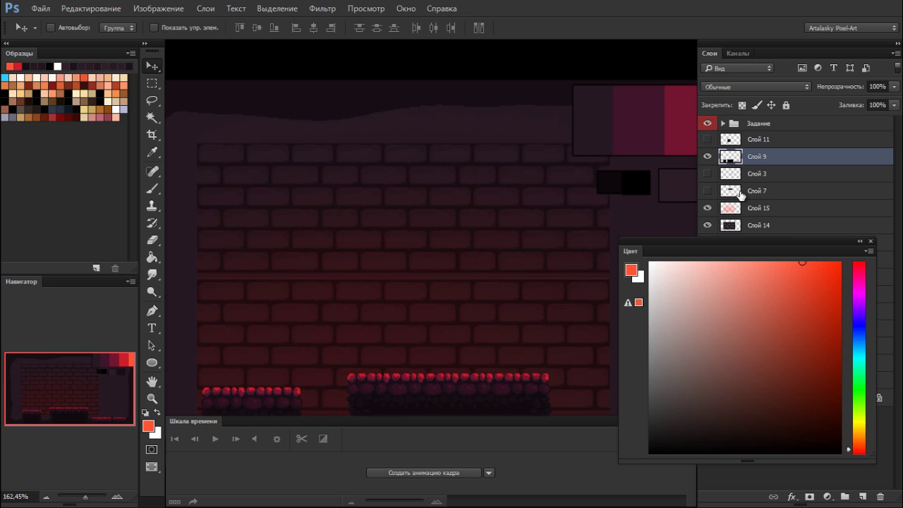
- Undo the platform move and hide Слой 9 to view the bare brick wall
key(f)
key(f)
key(f)
key(ctrl+z)
click(709, 157)
key(f)
key(f)
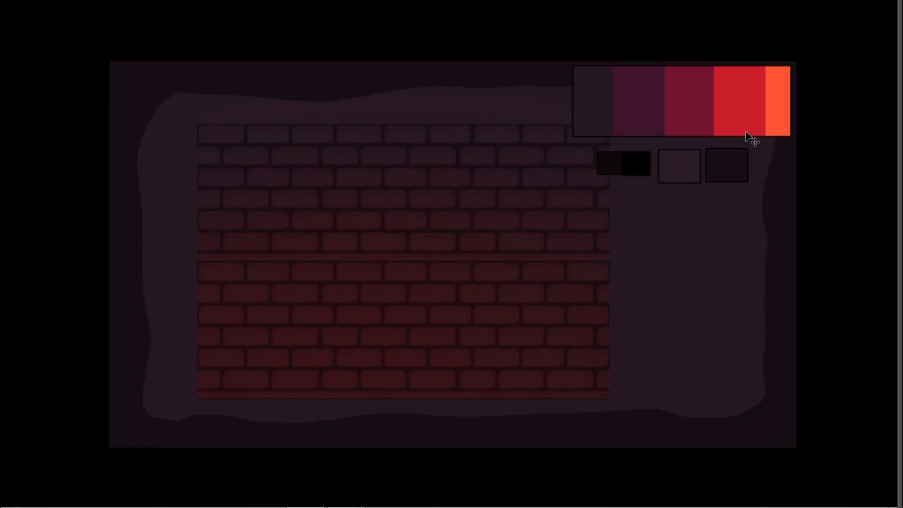
key(f)
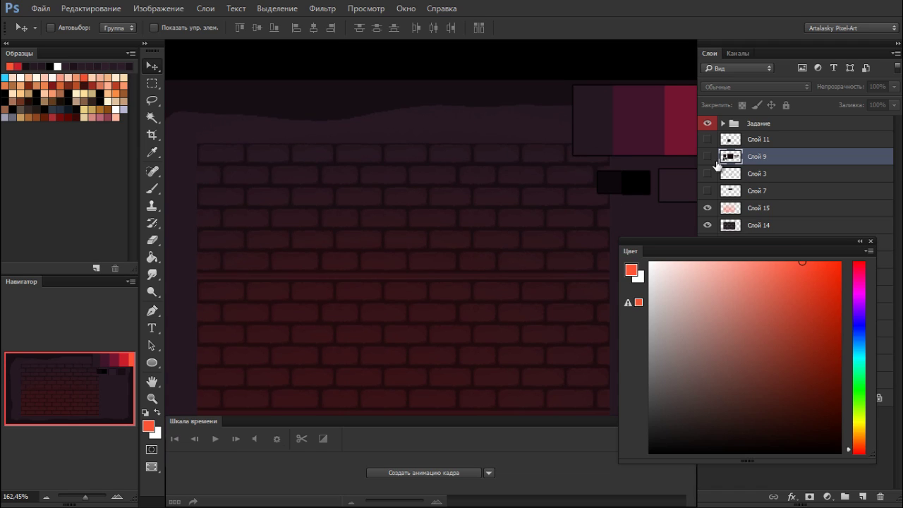
- Show the platforms on Слой 9 again and shift them slightly down over the brick wall
click(707, 173)
click(708, 190)
click(708, 155)
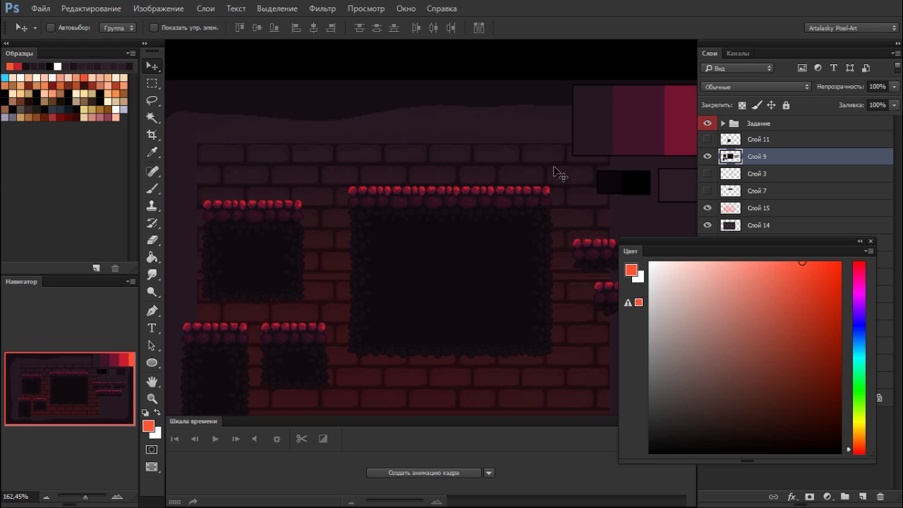
drag(512, 171, 514, 230)
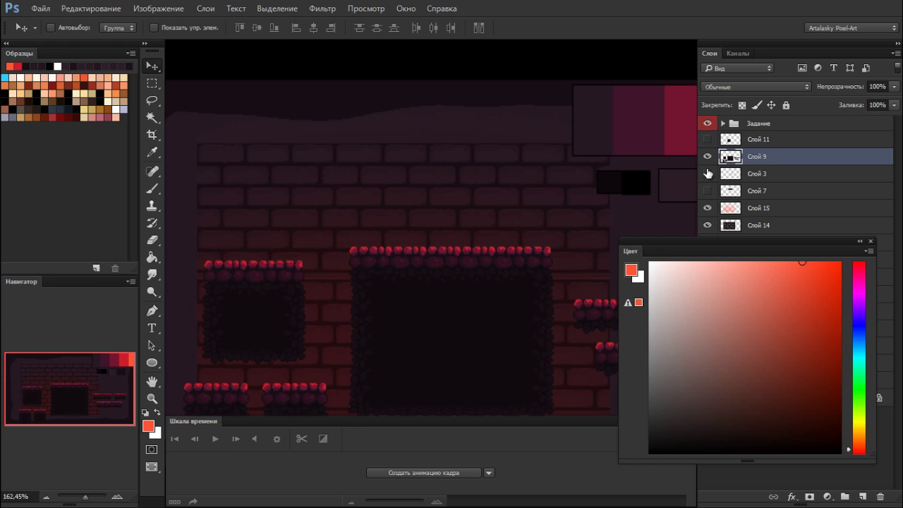
- Select the glow layer Слой 15 together with the wall layer Слой 14 and lower their opacity to 38%
drag(796, 242, 761, 320)
click(768, 210)
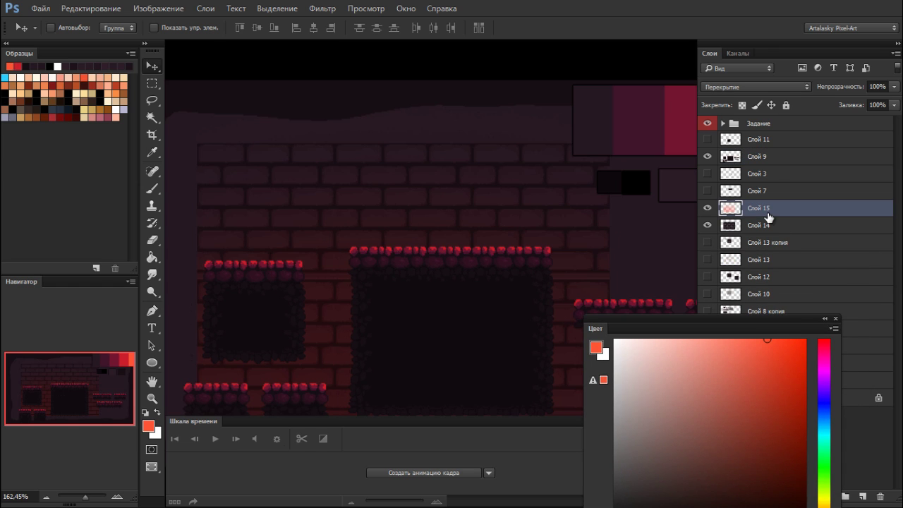
ctrl+click(782, 225)
click(892, 87)
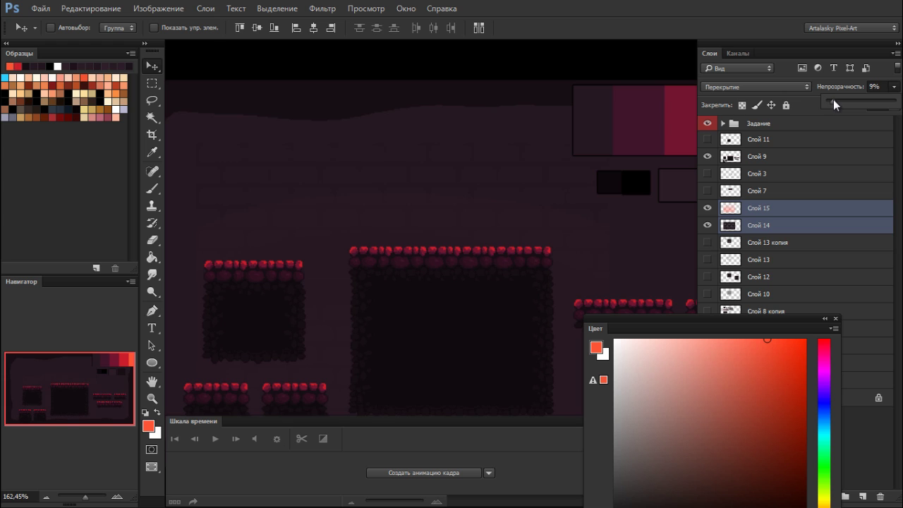
drag(833, 99, 841, 98)
- Shift the faded wall and glow up and left, and extend the wall with a copy to the canvas's right side
key(f)
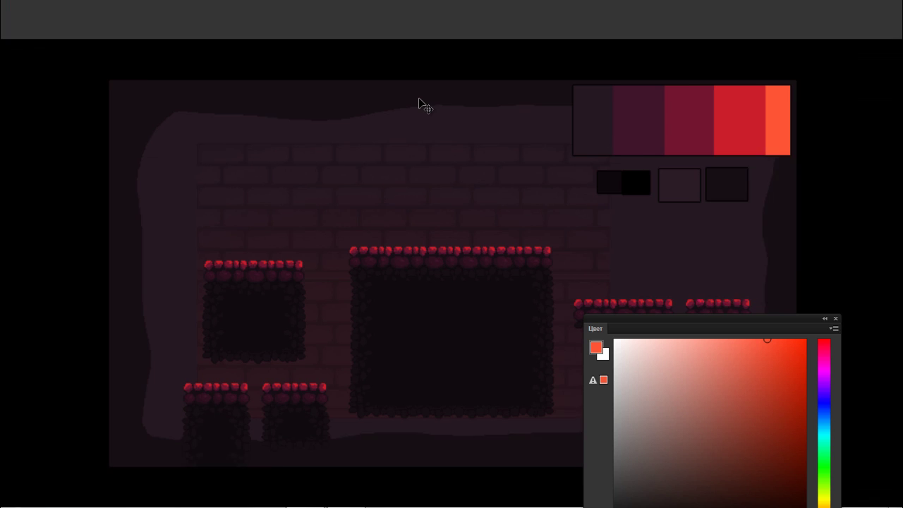
drag(505, 184, 418, 121)
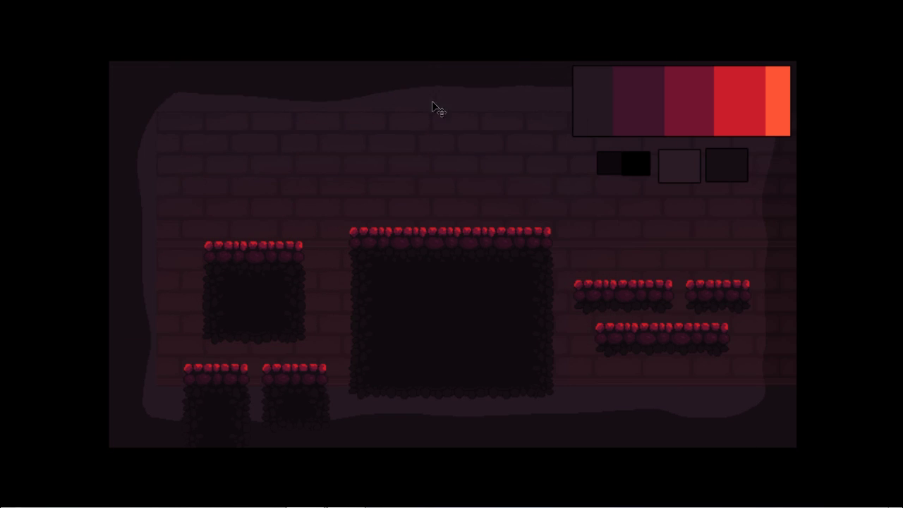
key(f)
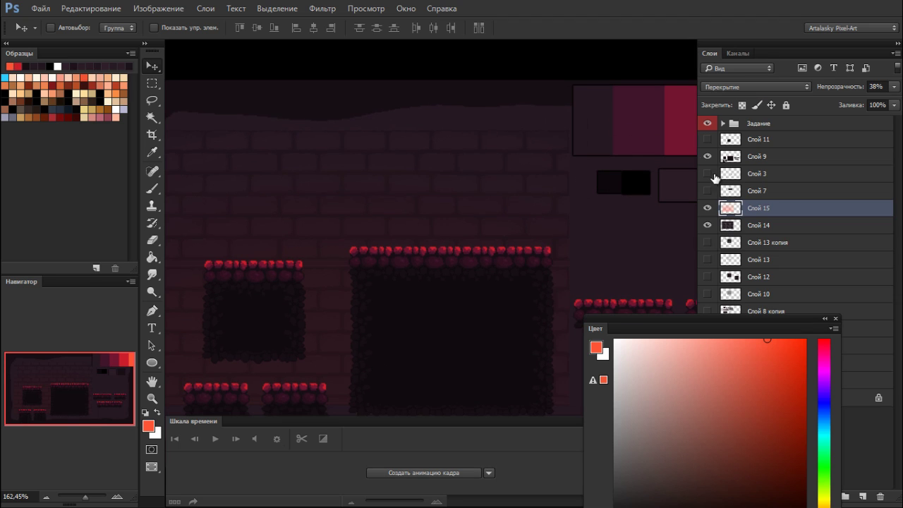
- Delete the wall layer Слой 14 and show the brick tile layer Слой 13 копия
click(734, 225)
key(Delete)
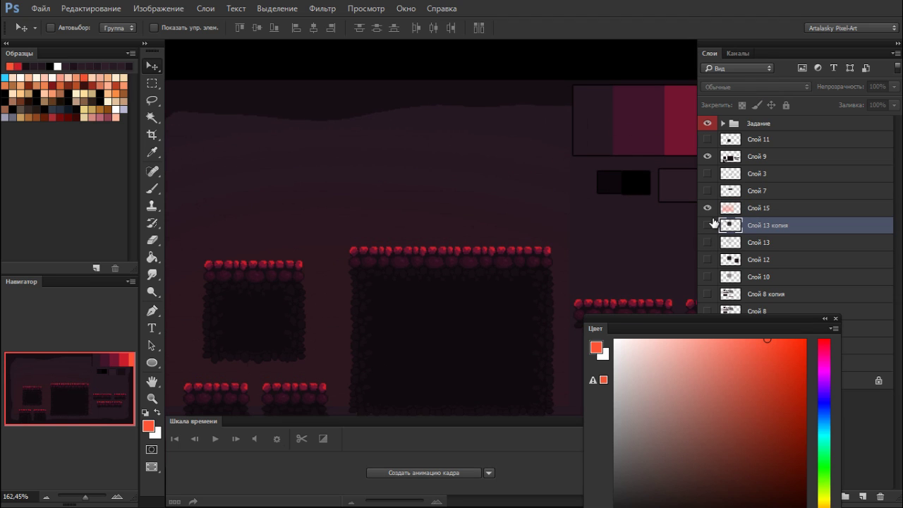
click(710, 226)
- Copy the contents of Слой 13 копия and paste them into a new 284 × 128 pixel document
key(ctrl+a)
key(ctrl+c)
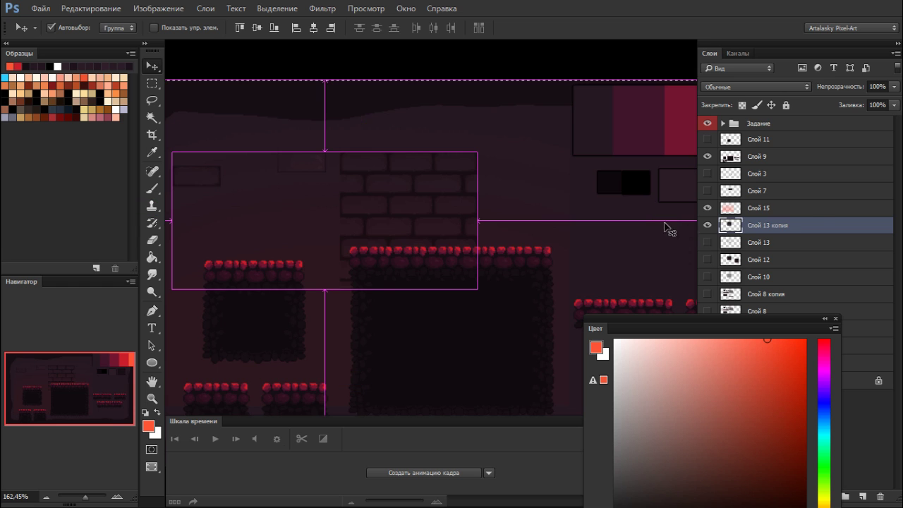
key(ctrl+n)
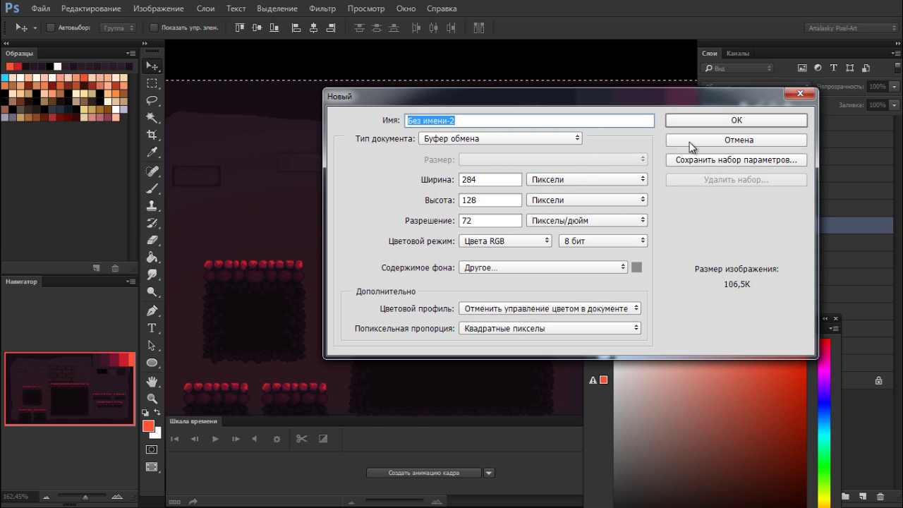
click(685, 122)
key(ctrl+v)
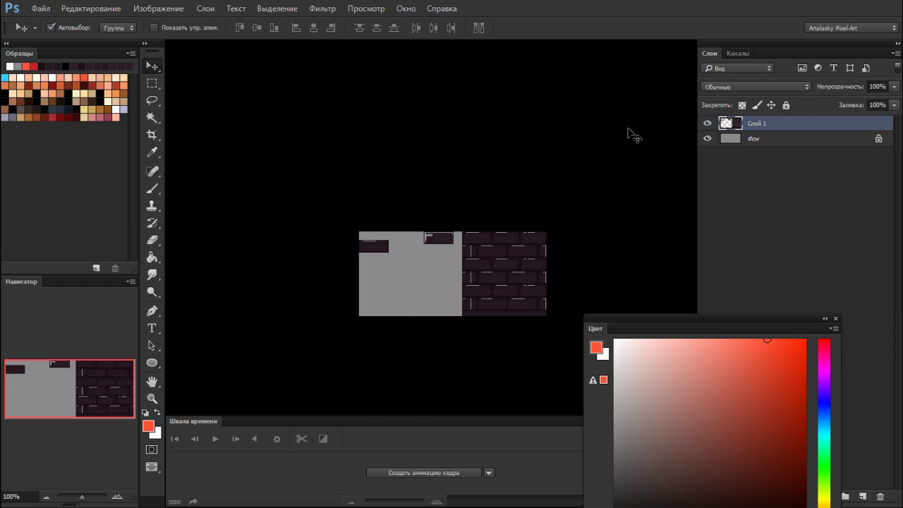
- Scale the 128 × 128 pixel brick tile image down to 50 percent
click(158, 8)
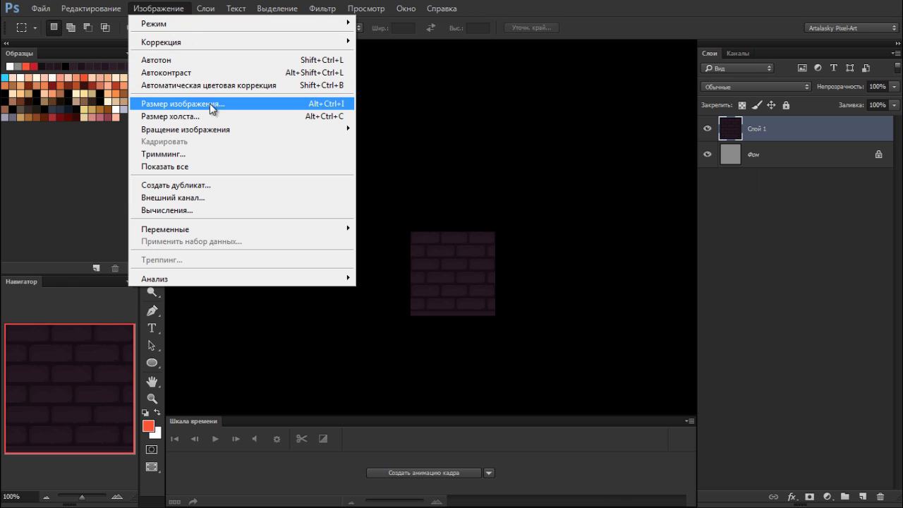
click(210, 104)
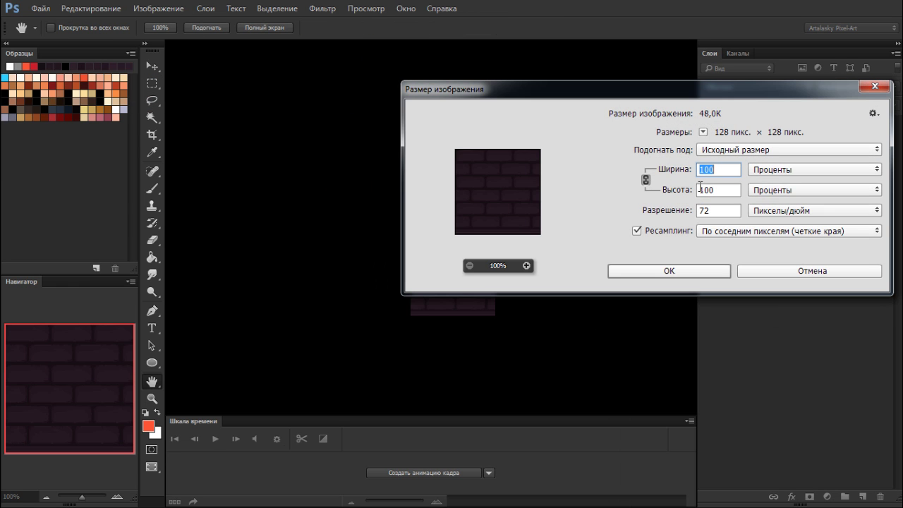
text(50)
click(670, 275)
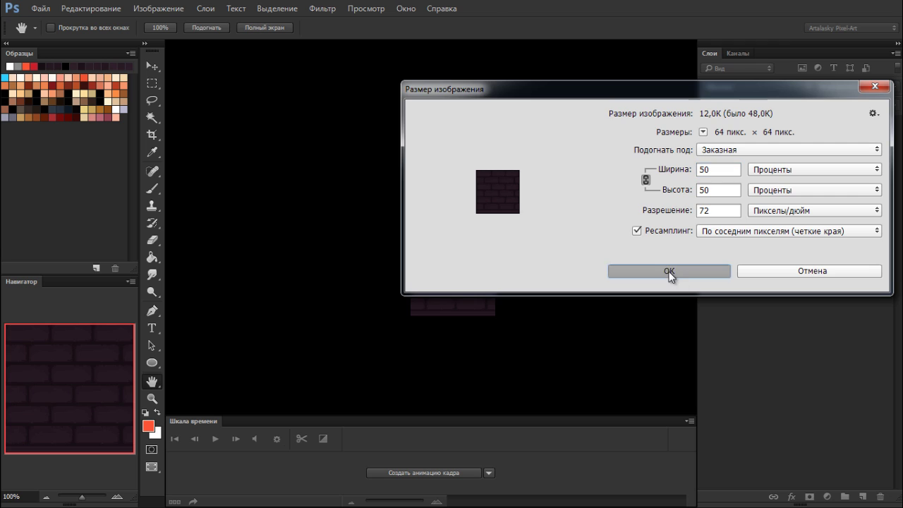
drag(429, 288, 355, 302)
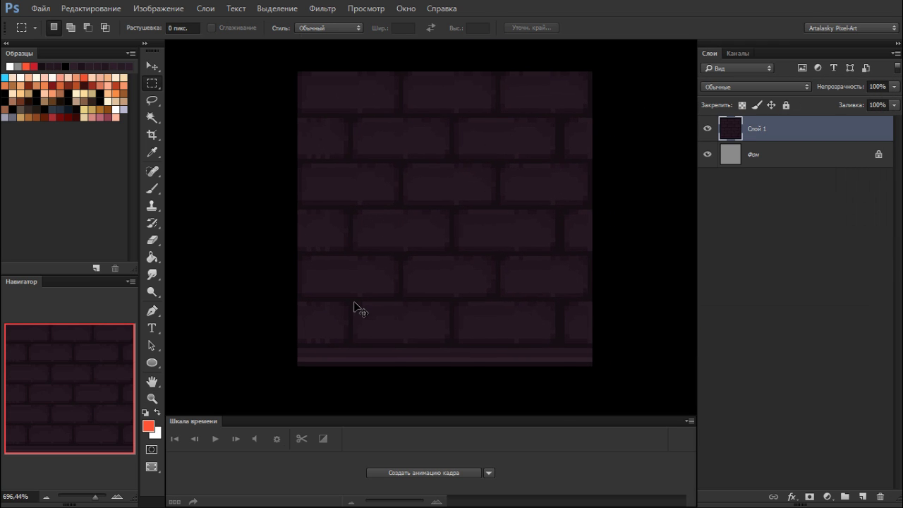
- Take the whole reduced brick tile back to the level document and tile it across the background, hiding Слой 13 копия
key(ctrl+a)
key(ctrl+Tab)
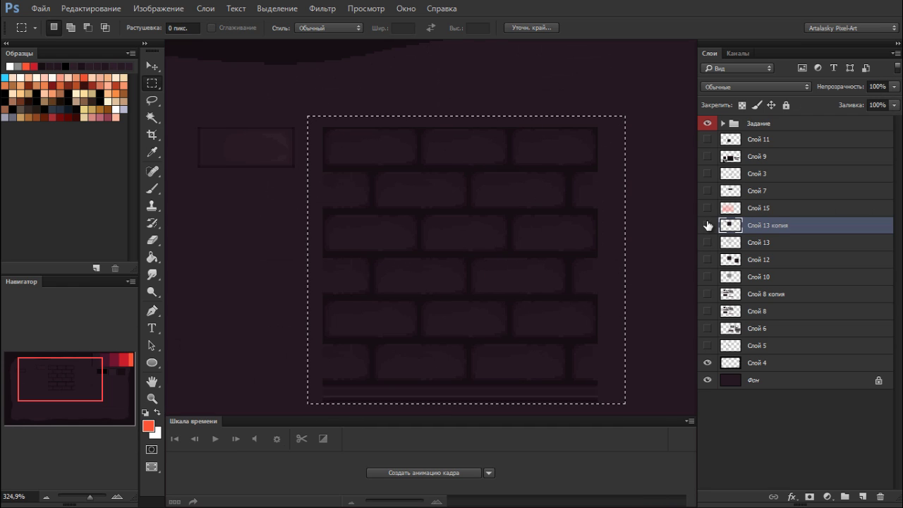
click(708, 225)
scroll(528, 191, down, 5)
key(ctrl+v)
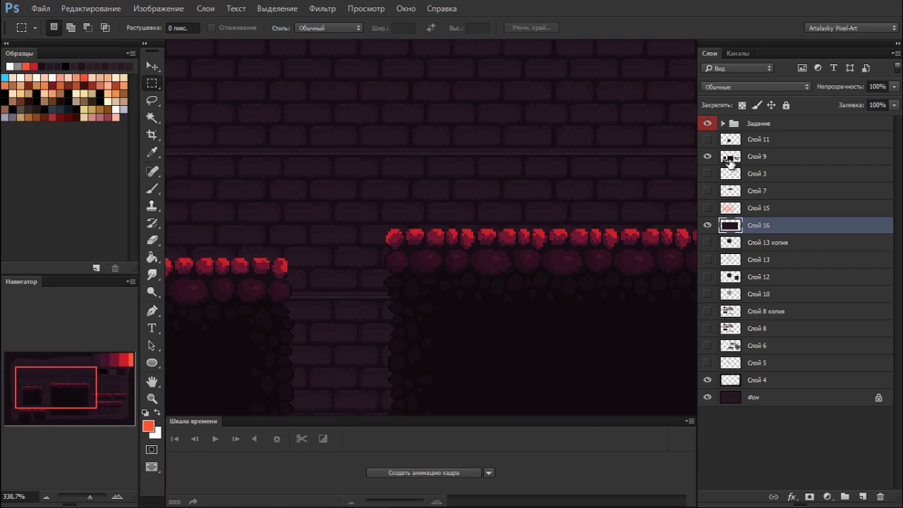
- Examine the ground platforms against the small-brick wall in full-screen view
click(746, 163)
key(f)
key(f)
drag(612, 214, 580, 229)
scroll(581, 229, up, 5)
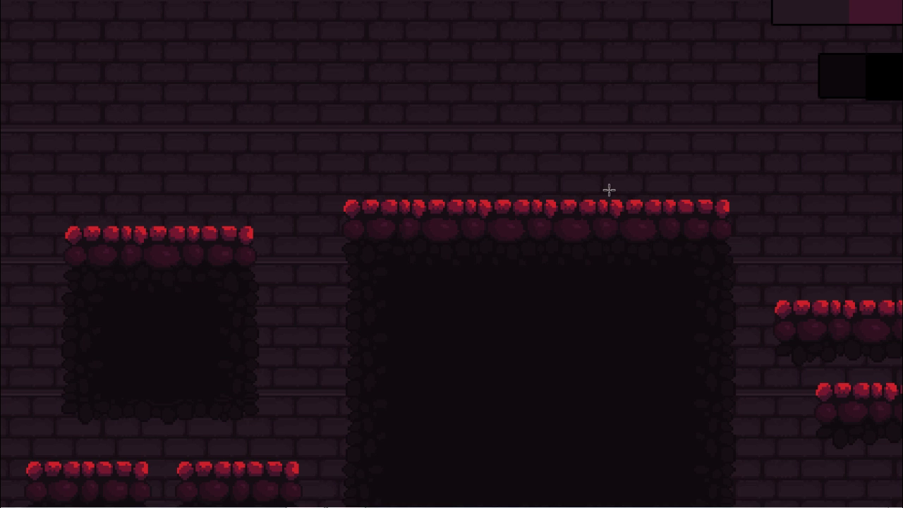
- Show the orange glow layer Слой 15 over the small-brick wall and check the lighting in full-screen view
key(Tab)
key(f)
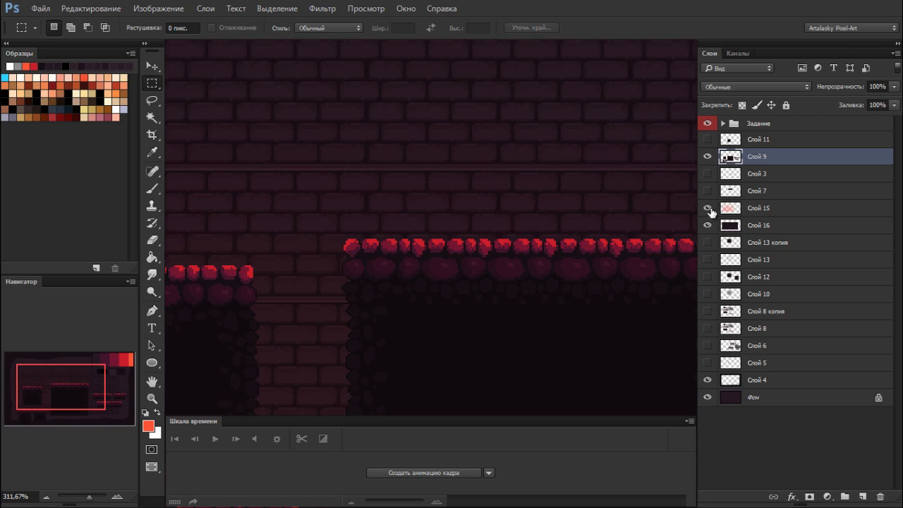
key(Tab)
key(f)
key(f)
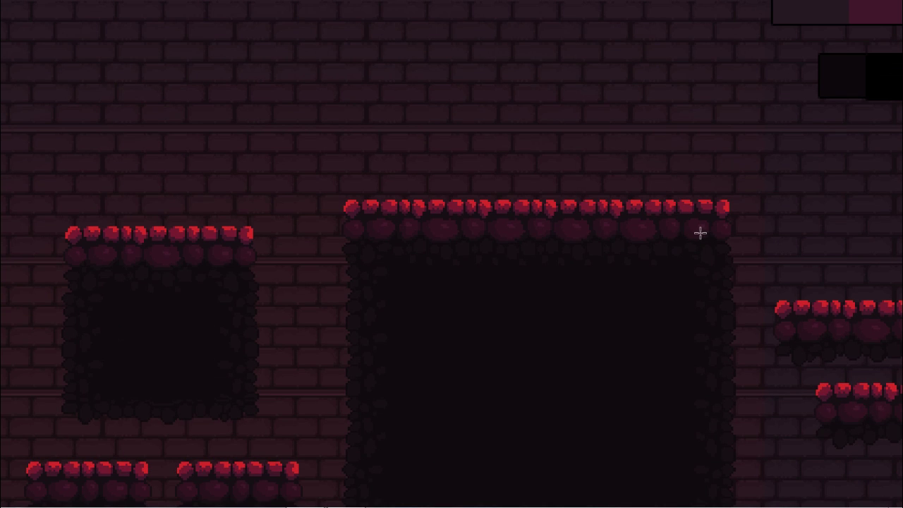
key(Tab)
key(f)
- Adjust the brick wall layer Слой 16 with Hue/Saturation, setting saturation to +54 and lightness to +10
click(762, 209)
click(764, 226)
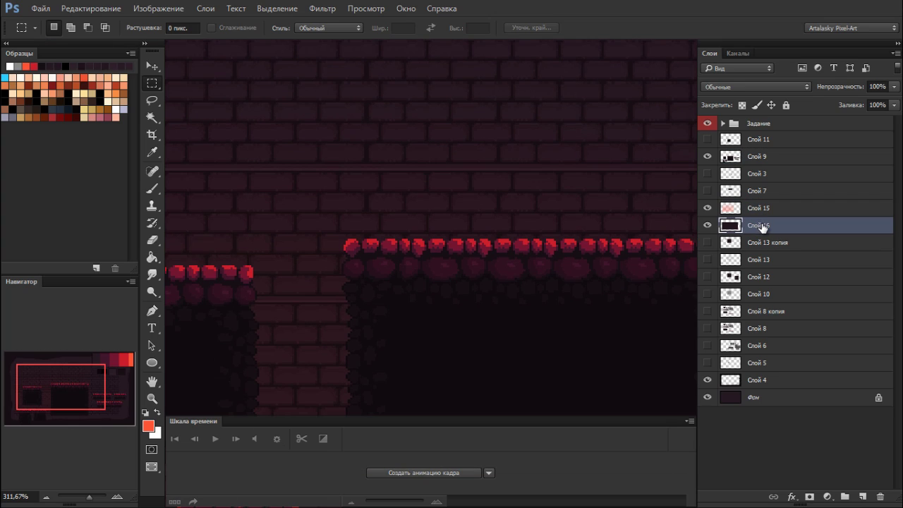
key(Tab)
key(f)
key(f)
key(ctrl+u)
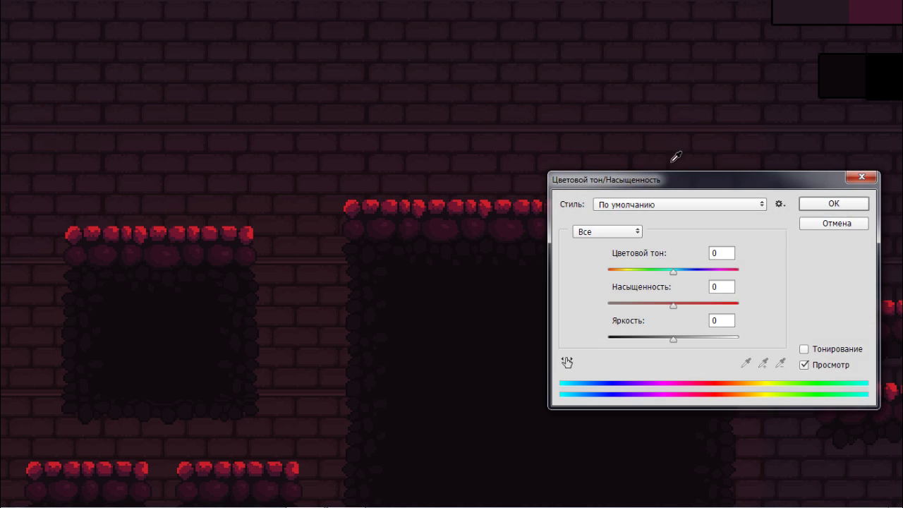
drag(681, 178, 787, 166)
drag(780, 321, 792, 323)
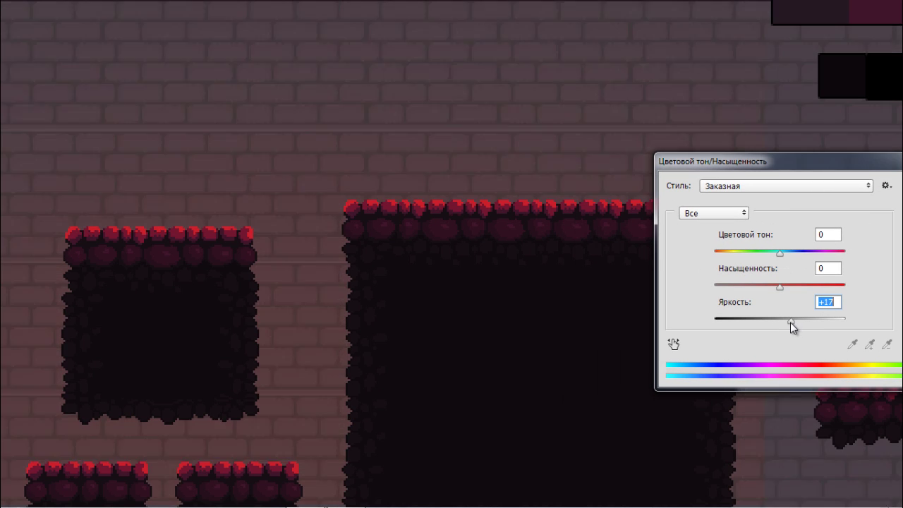
drag(779, 288, 806, 285)
drag(792, 326, 786, 315)
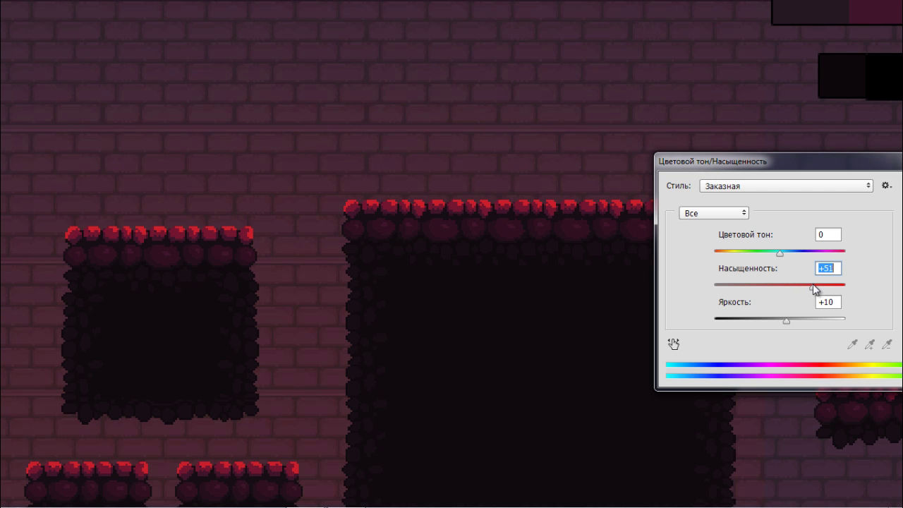
drag(813, 284, 815, 284)
drag(823, 162, 635, 200)
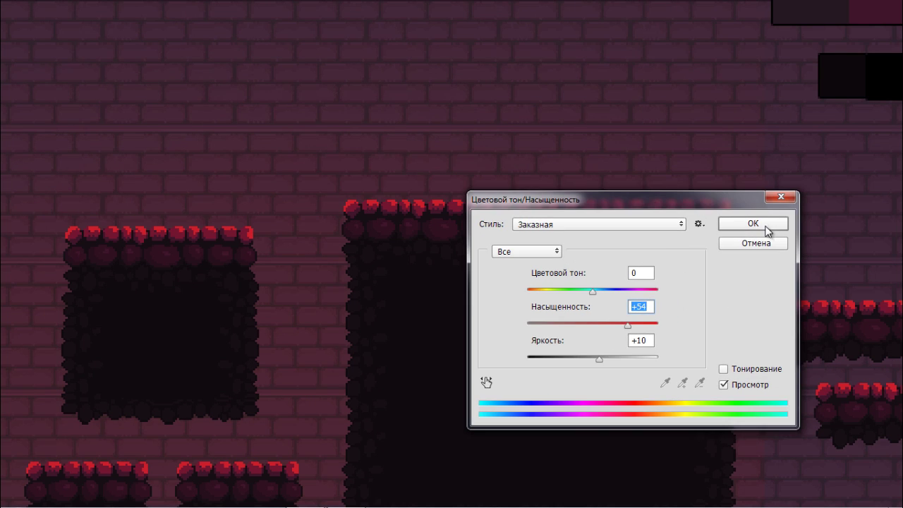
click(766, 230)
- Darken the brick wall with a second Hue/Saturation adjustment, setting lightness to -58
scroll(706, 221, down, 5)
scroll(645, 222, up, 5)
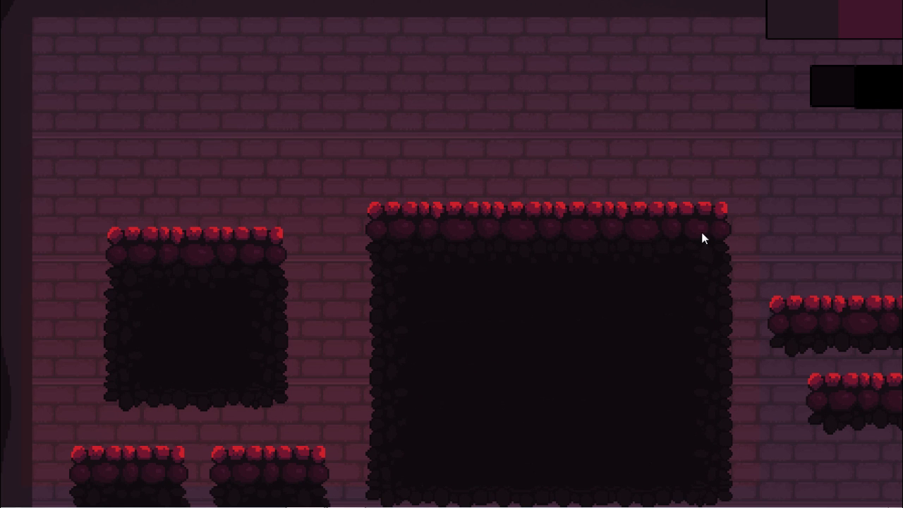
key(ctrl+u)
drag(592, 357, 554, 358)
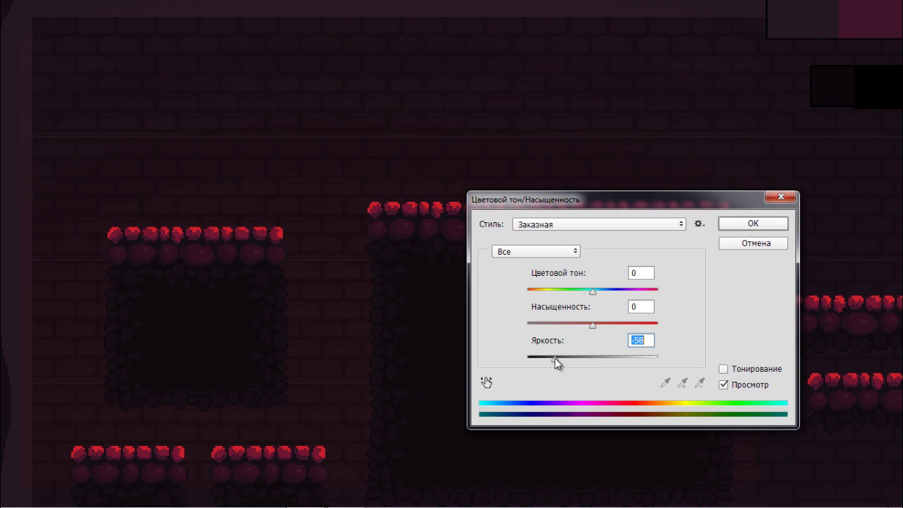
click(749, 223)
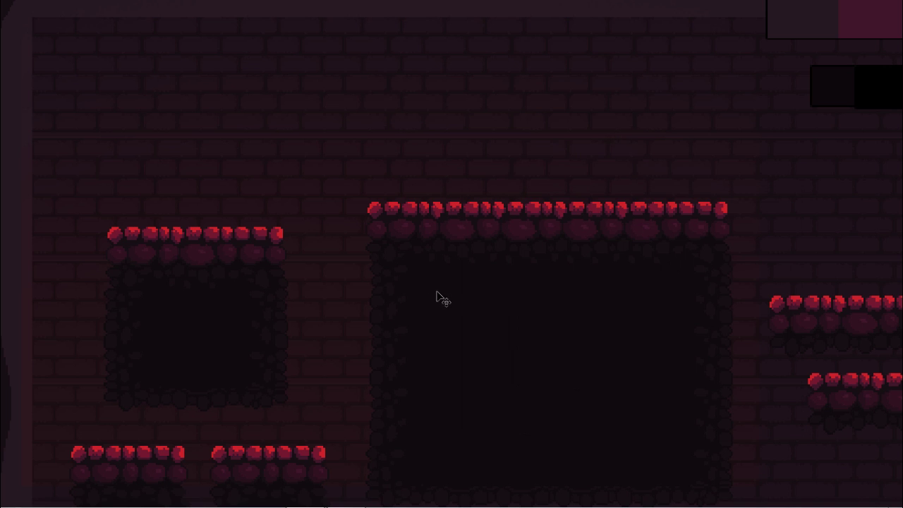
- Recolour the brick wall with Color Balance, adjusting midtones and shadows and setting highlights to +16 red and -15 blue
key(ctrl+b)
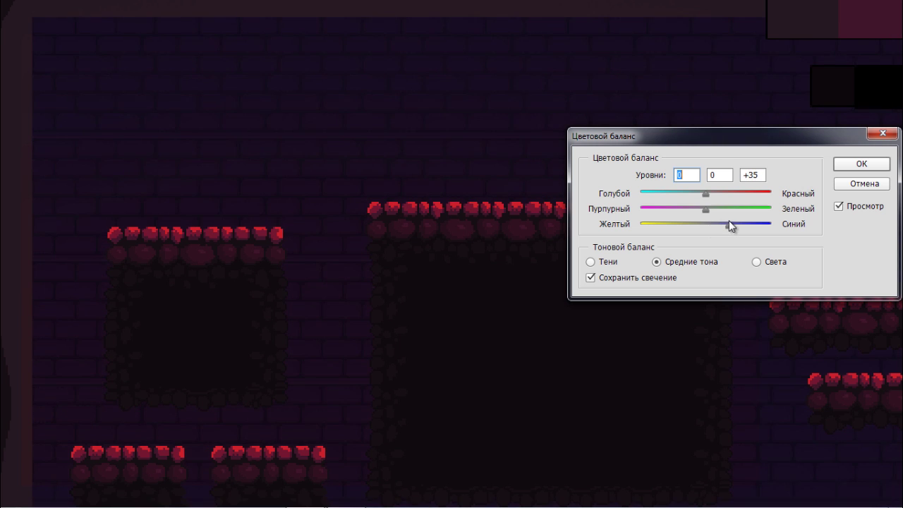
drag(729, 222, 709, 194)
click(756, 262)
click(706, 195)
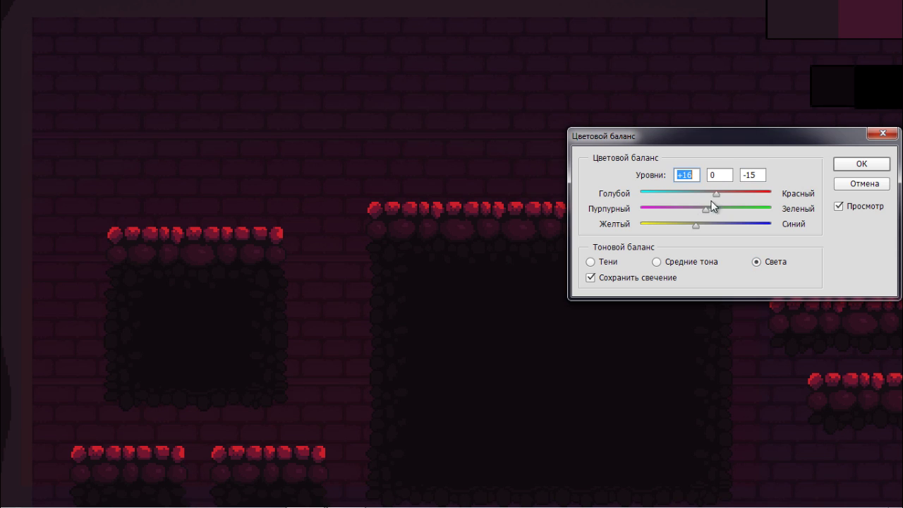
click(607, 262)
drag(702, 199, 694, 192)
click(860, 163)
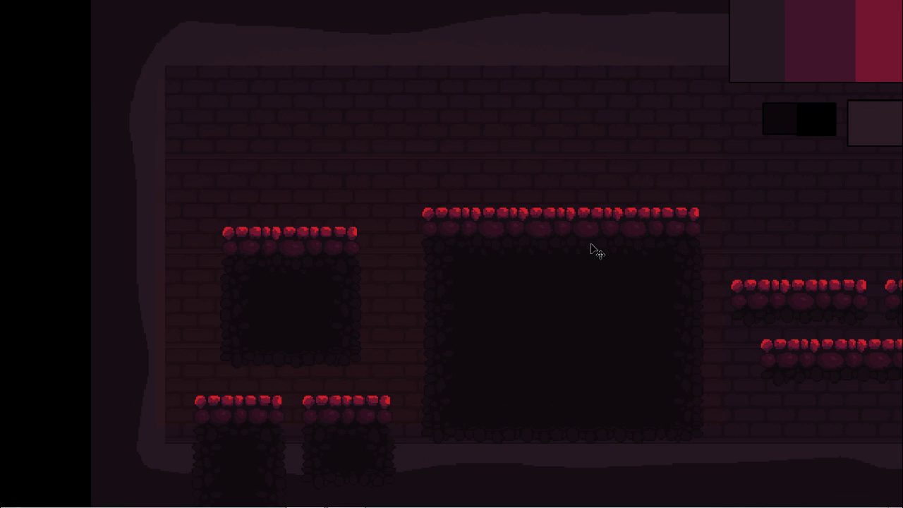
- Duplicate the blue-tinted brick wall layer, recolour the copy with Hue/Saturation, and check it in full-screen view
key(f)
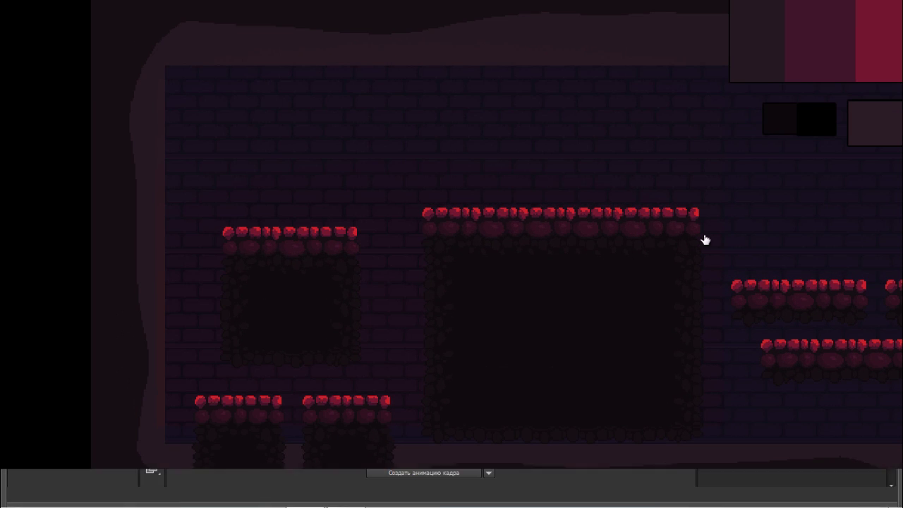
key(ctrl+j)
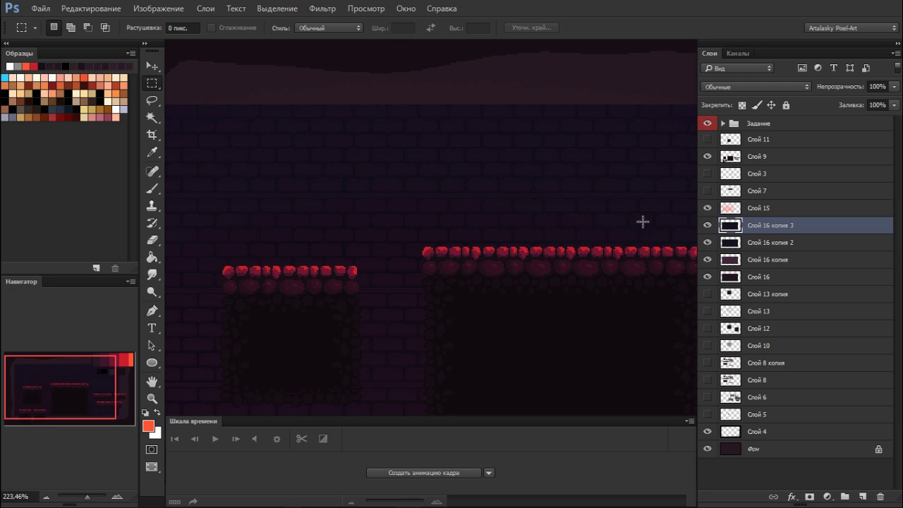
key(f)
key(f)
key(ctrl+u)
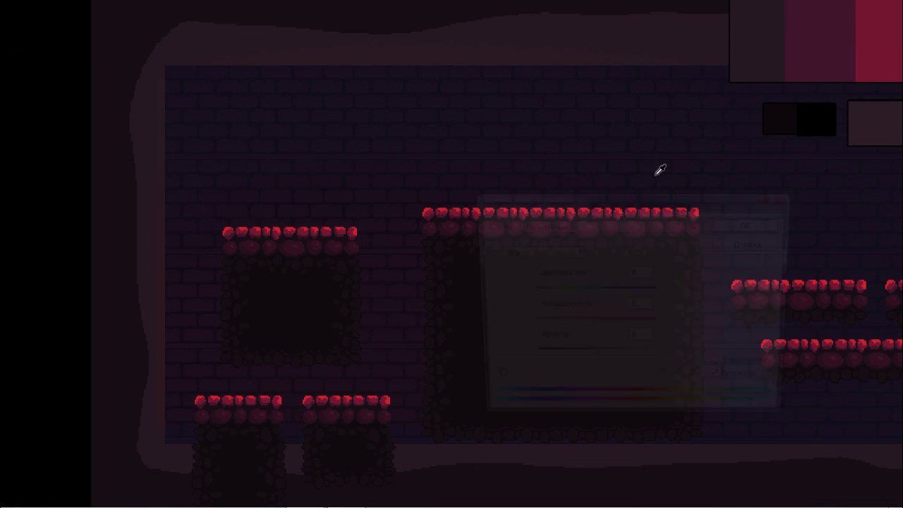
drag(595, 210, 705, 165)
drag(688, 245, 651, 290)
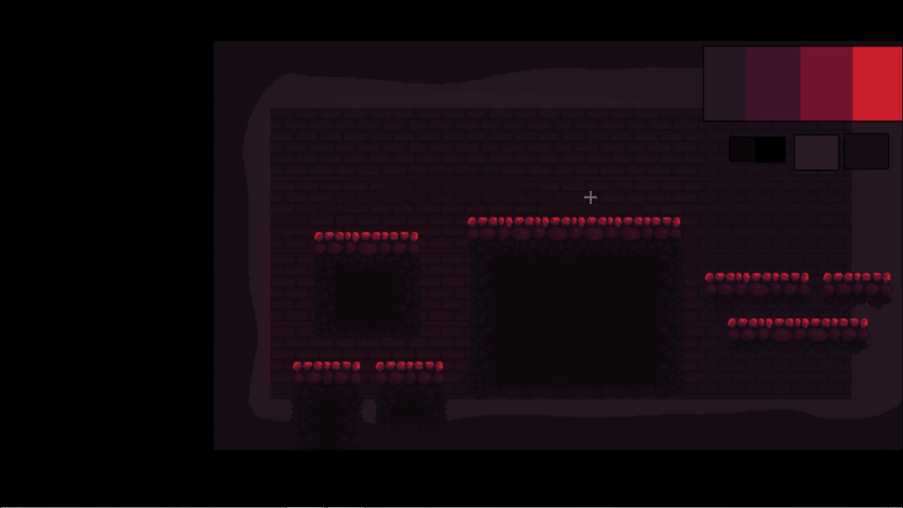
click(557, 193)
drag(600, 207, 545, 185)
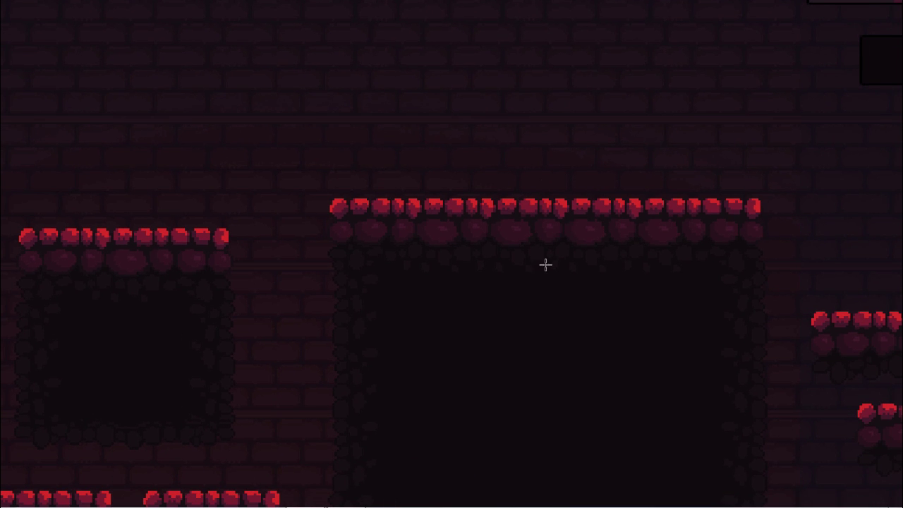
drag(545, 265, 498, 254)
- Set the saturation of the brick layer Слой 16 копия 2 to -37 with Hue/Saturation
key(ctrl+u)
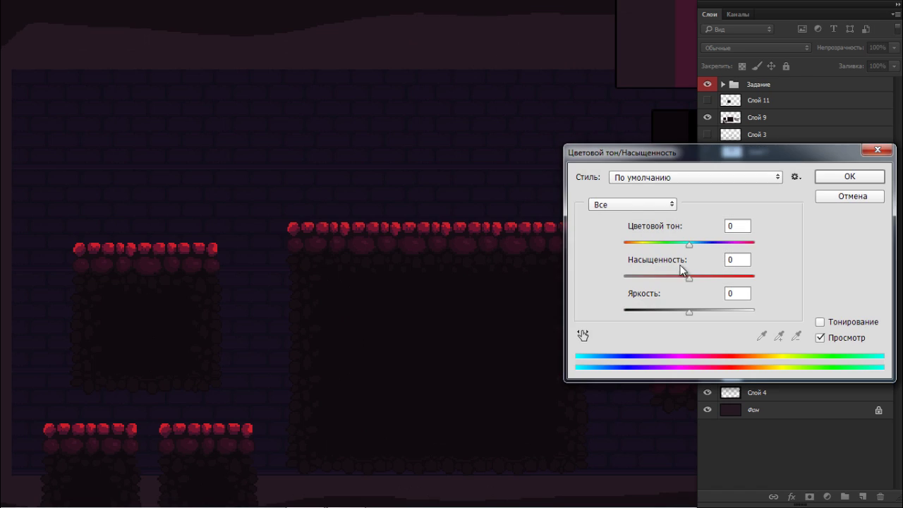
drag(689, 278, 666, 276)
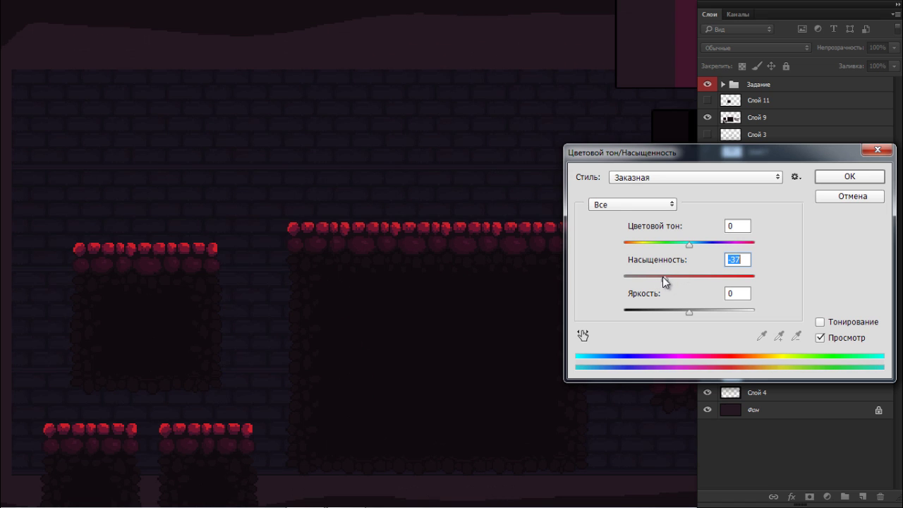
click(837, 181)
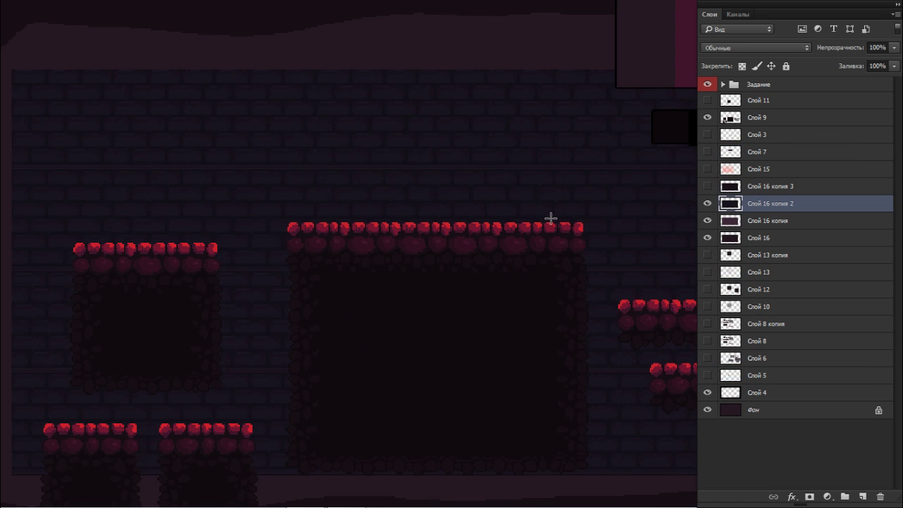
- Compare the brick wall variants, delete Слой 16 копия 2 and Слой 16 копия, and show only Слой 16 копия 3
click(708, 186)
click(708, 187)
click(708, 204)
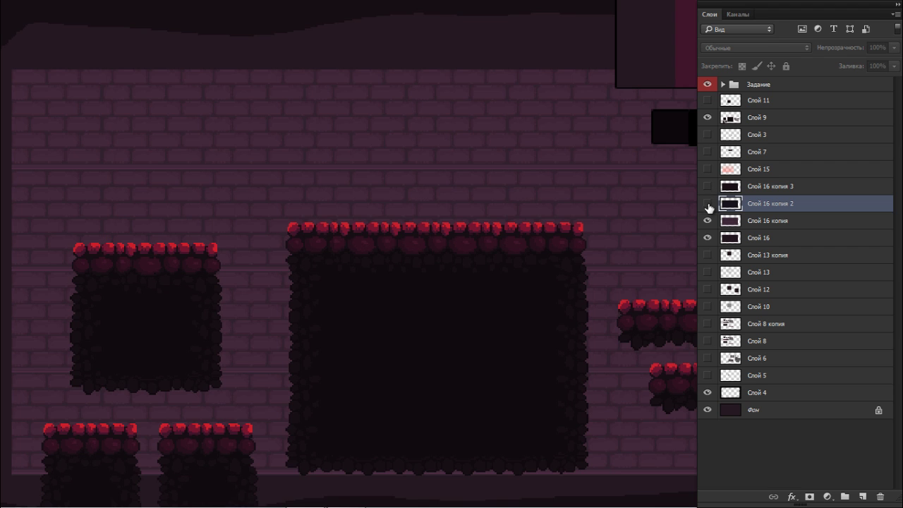
key(Delete)
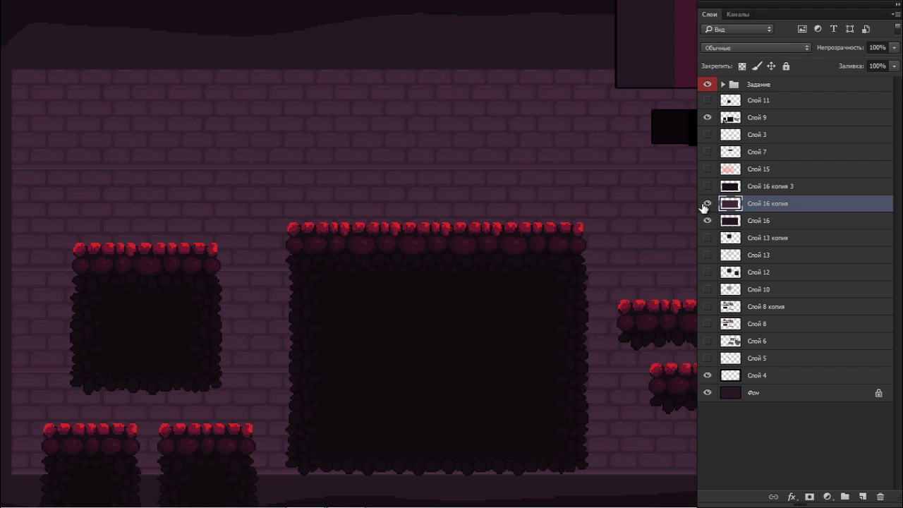
key(Delete)
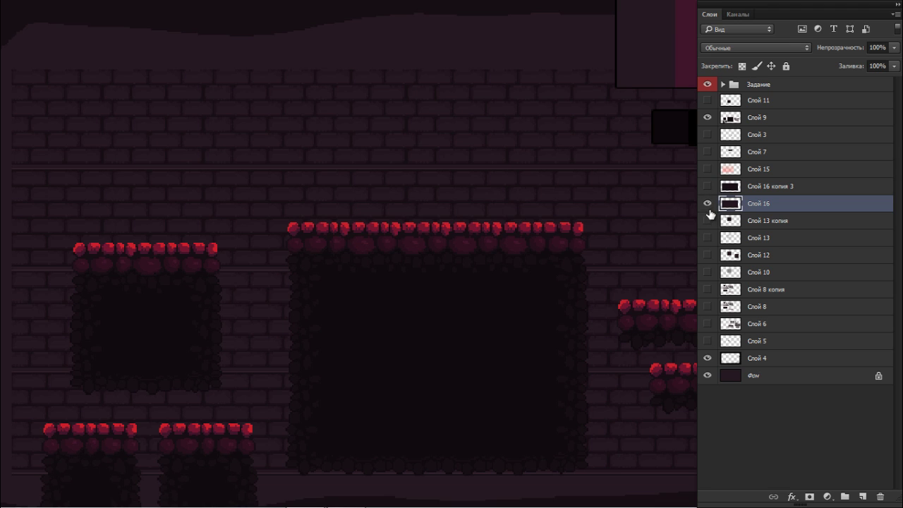
click(707, 203)
click(706, 186)
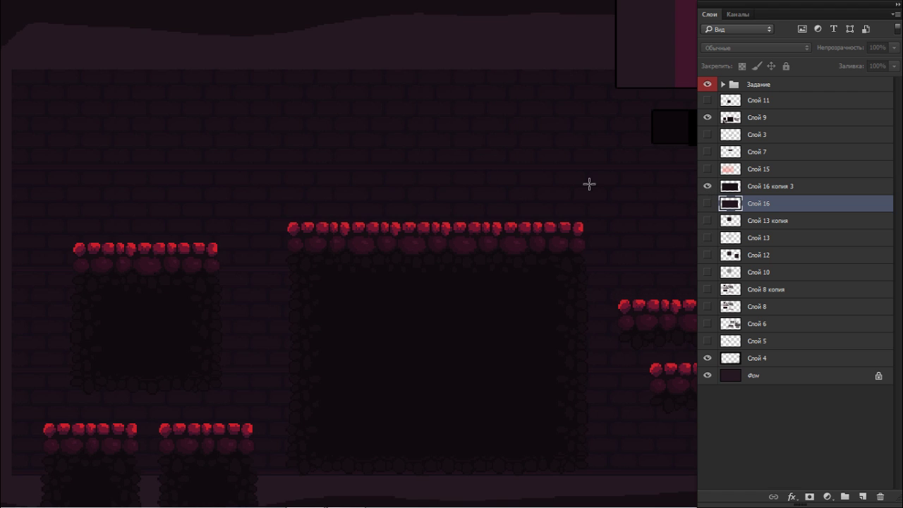
- Show the glow layer Слой 15 at 100% opacity and shift the glow right across the brick wall
click(726, 170)
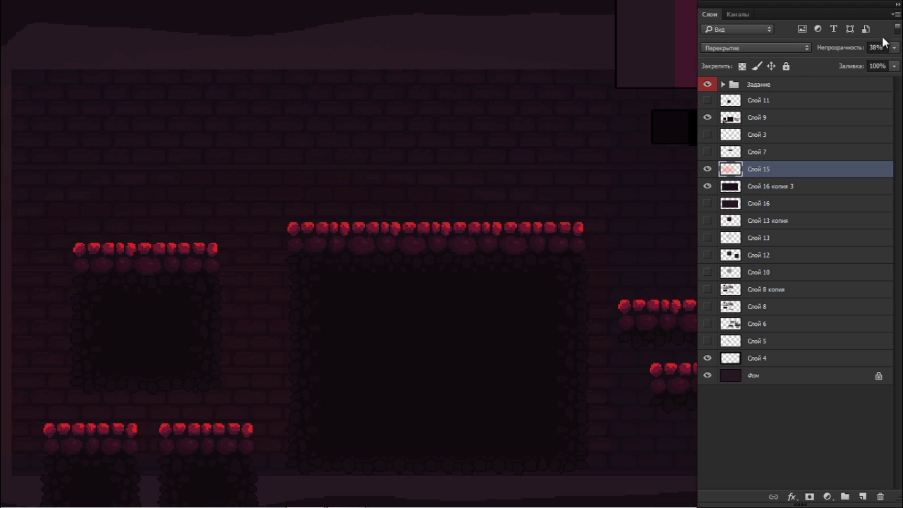
click(894, 47)
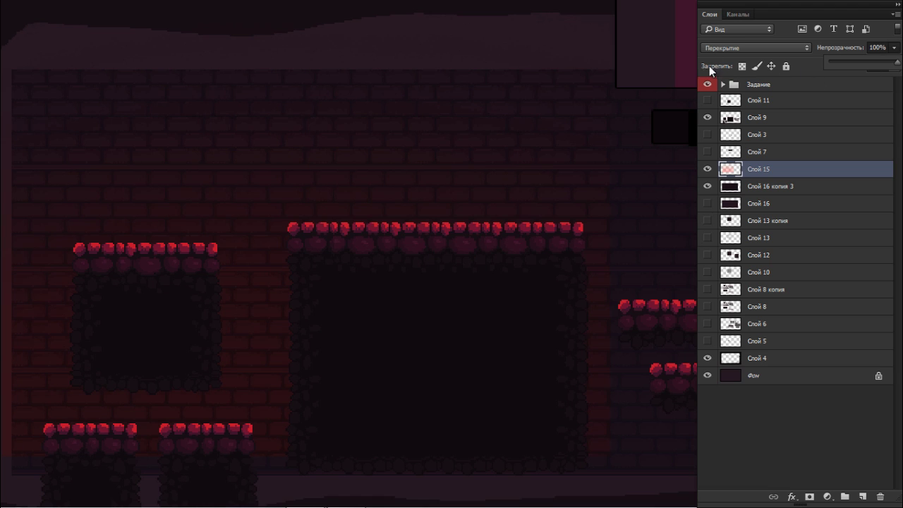
click(478, 170)
drag(456, 177, 581, 188)
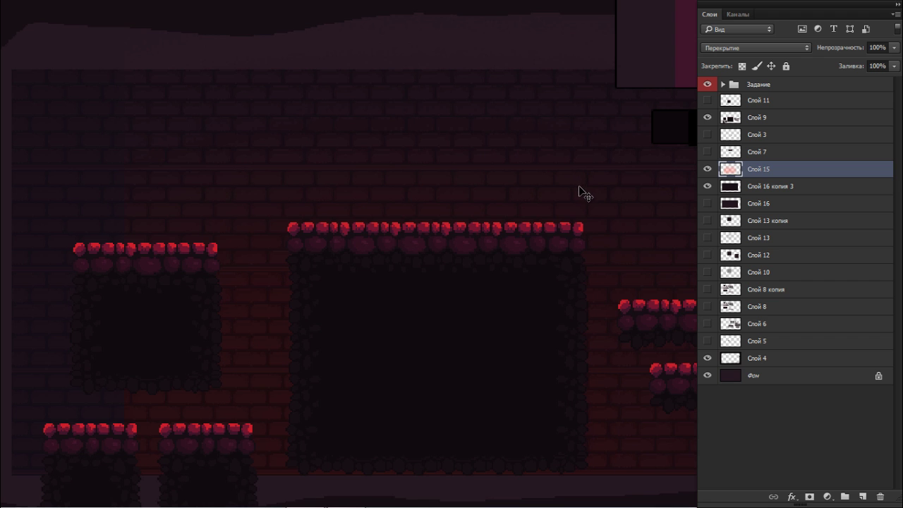
key(f)
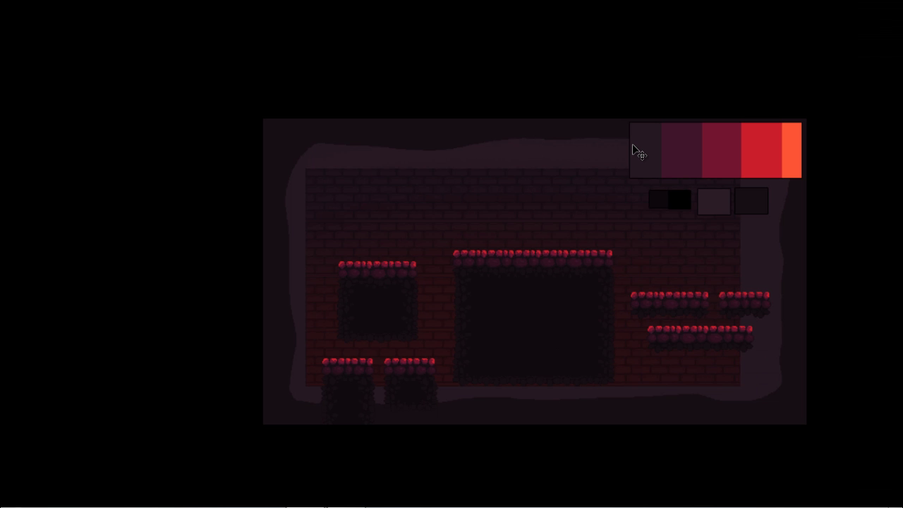
scroll(496, 175, up, 6)
key(f)
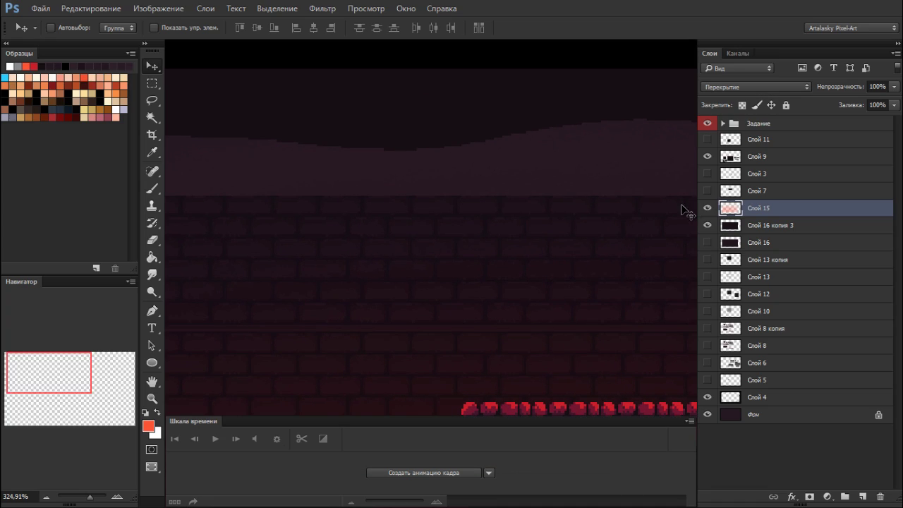
- Show the large-brick layer Слой 13 копия and try placing it above the glow layer Слой 15
click(707, 260)
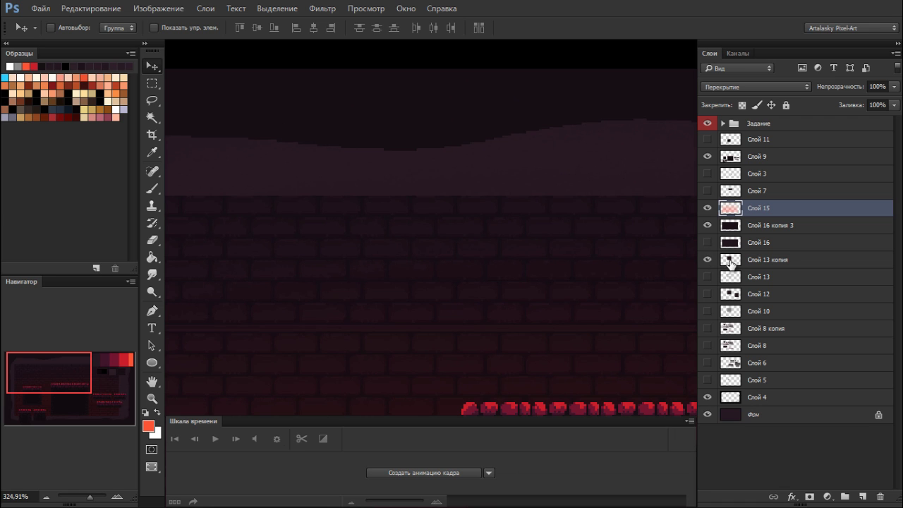
drag(730, 263, 734, 206)
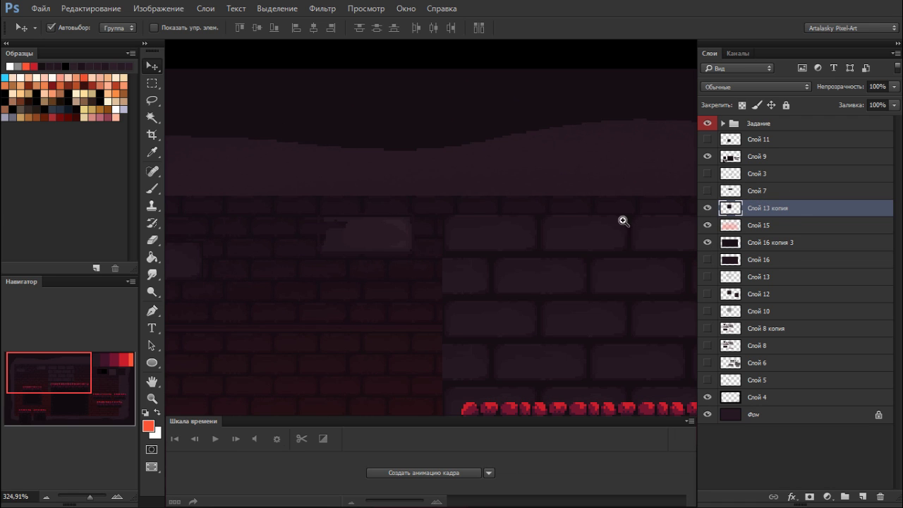
drag(620, 222, 576, 216)
key(ctrl+z)
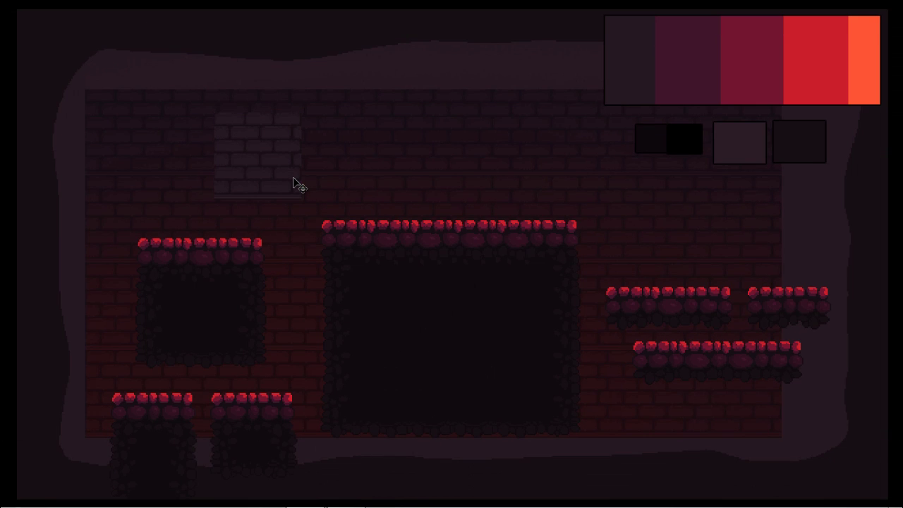
- Move the small lighter brick patch to the wall area just above the large central platform
drag(271, 143, 297, 140)
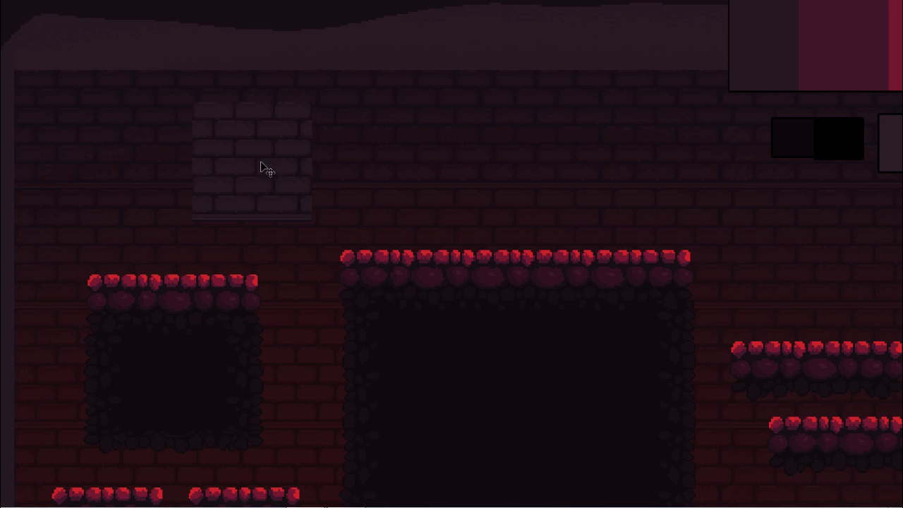
drag(260, 167, 443, 193)
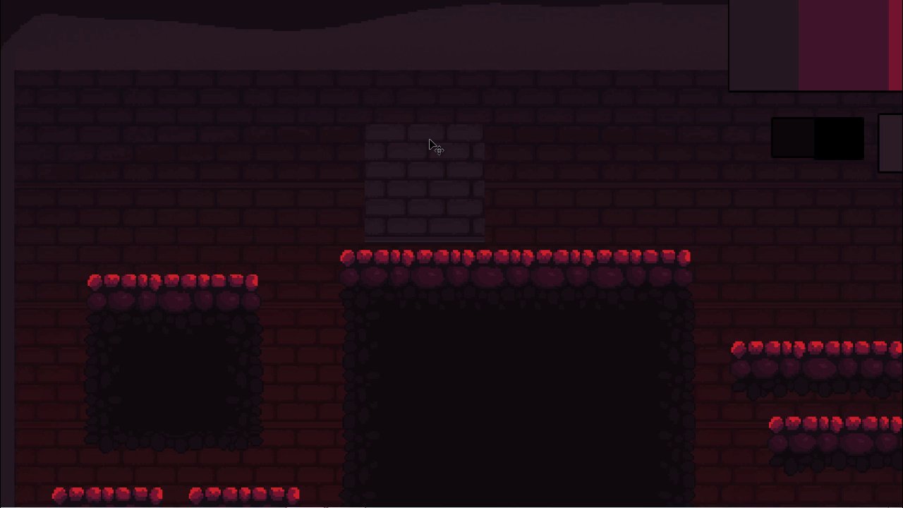
click(447, 137)
scroll(457, 133, up, 5)
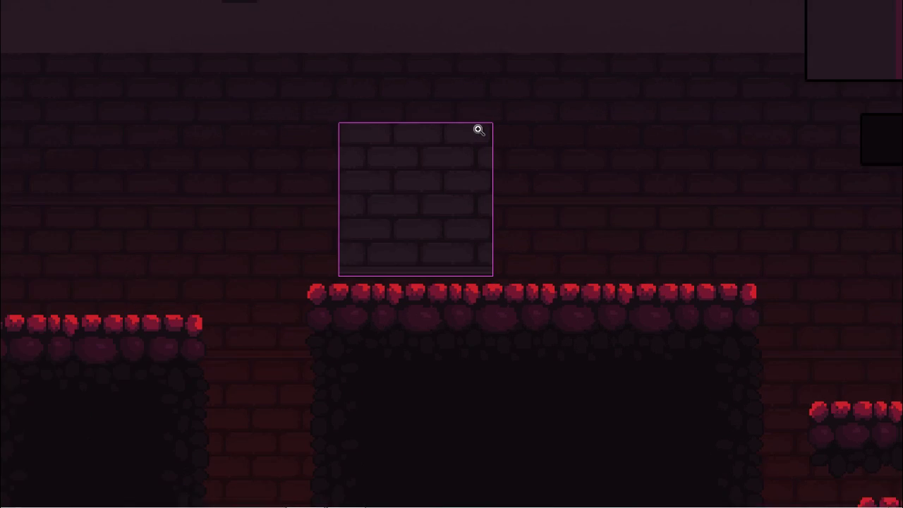
- Select the small brick patch on Слой 18 and place a copy of it farther right on the wall
key(f)
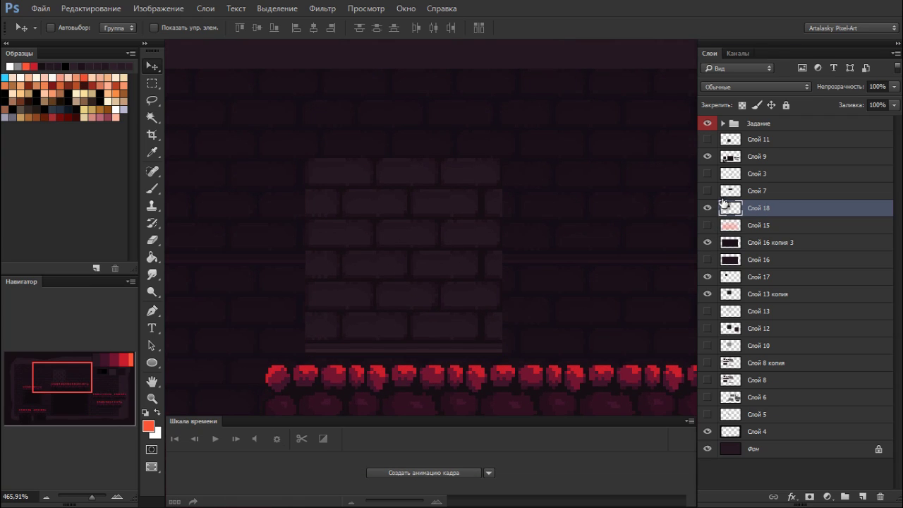
key(m)
drag(521, 142, 284, 369)
drag(371, 225, 615, 215)
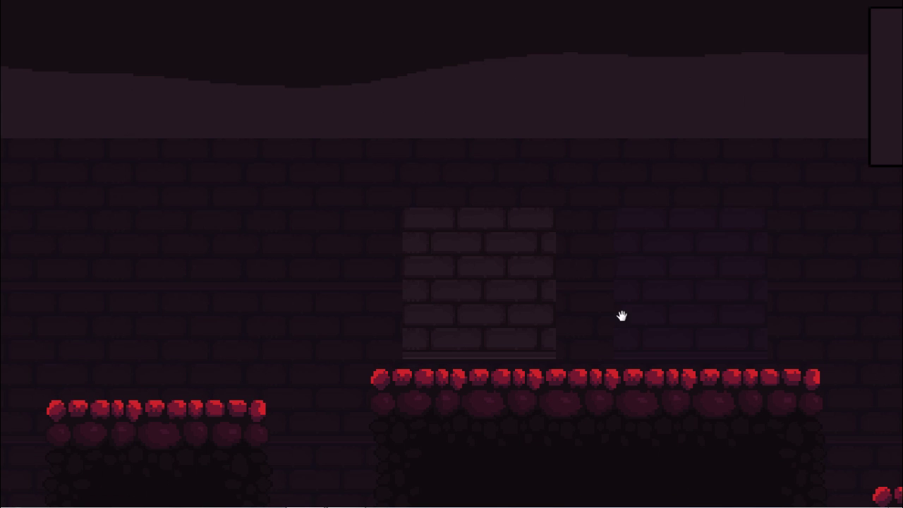
drag(621, 316, 617, 262)
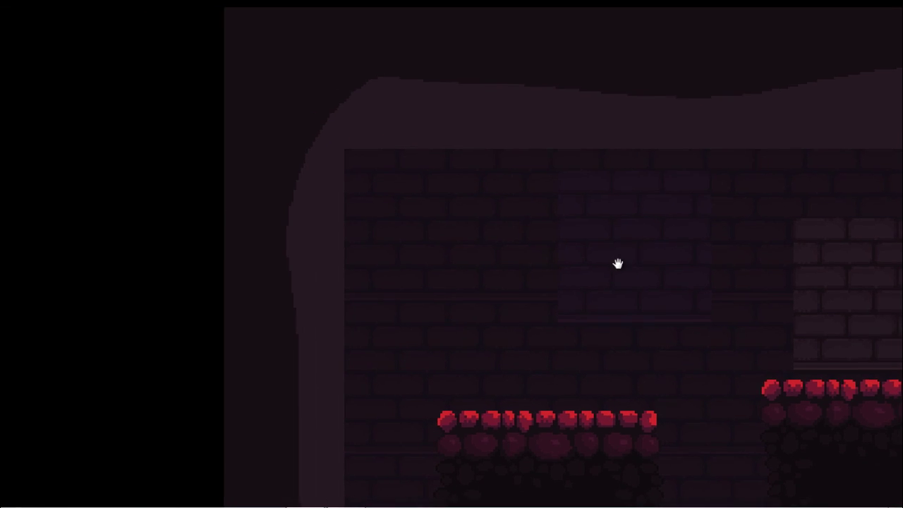
- Move the blue-tinted brick patch into the upper-left corner of the brick wall, aligned with the wall's edges
ctrl+click(480, 201)
drag(695, 225, 334, 181)
drag(436, 217, 381, 220)
key(f)
key(f)
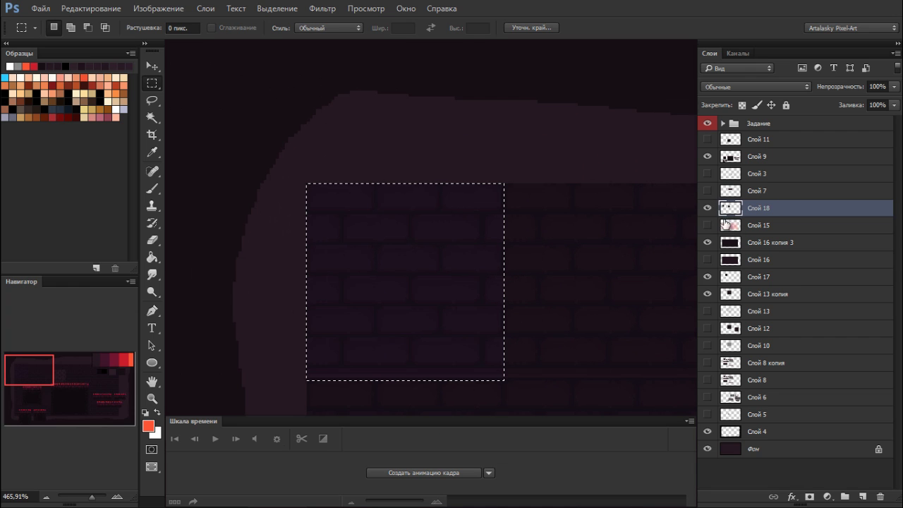
- Compare the blue patch on Слой 18 with the wall Слой 16 копия 3 by switching their visibility
click(707, 207)
key(ctrl+d)
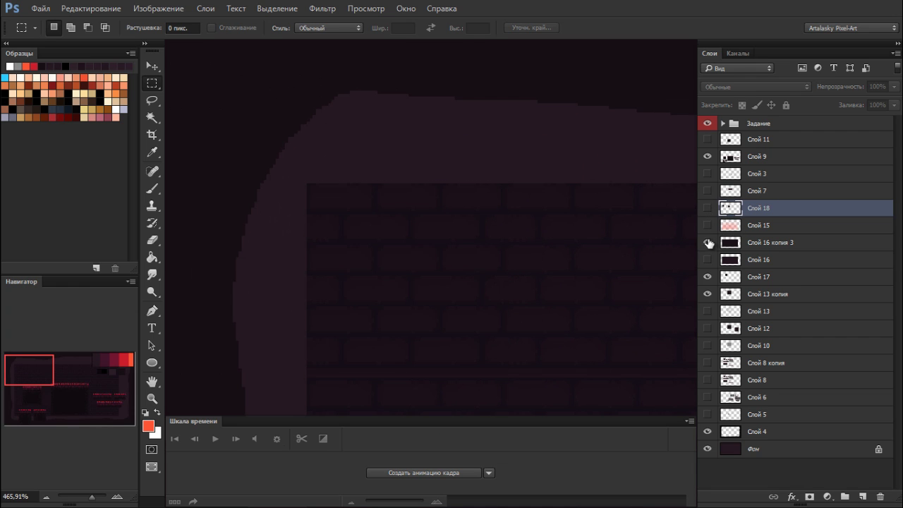
click(708, 243)
click(708, 244)
- On Слой 16 копия 3, select the square of bricks in the wall's upper-left corner, matching the edges of the blue-tinted patch
click(726, 244)
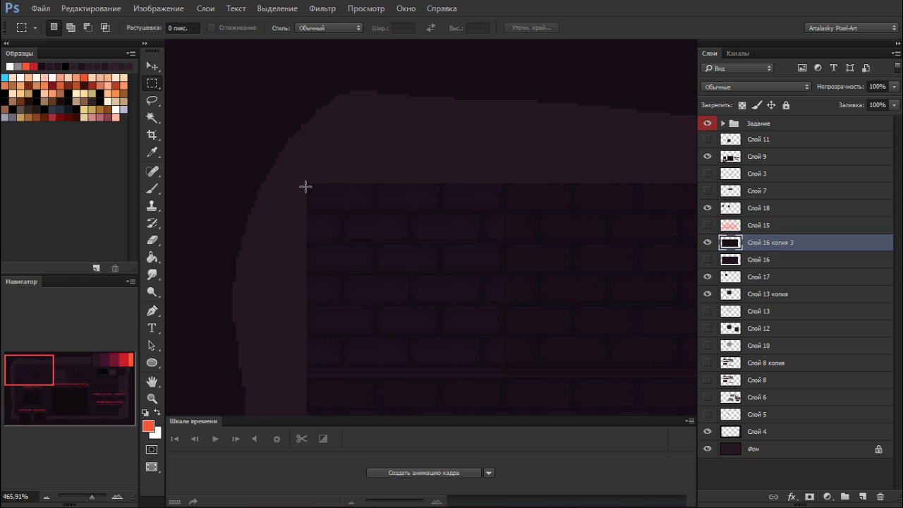
drag(306, 184, 498, 373)
key(ctrl+d)
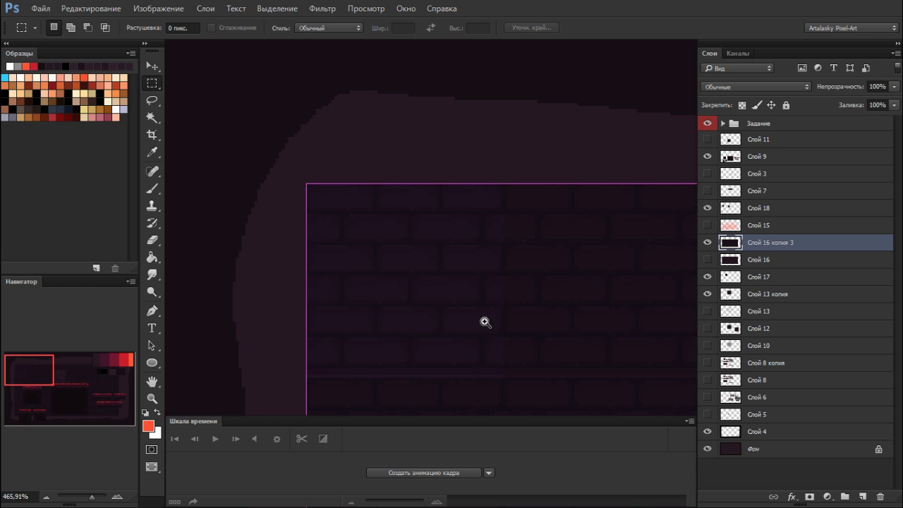
drag(427, 256, 467, 207)
key(ctrl+shift+d)
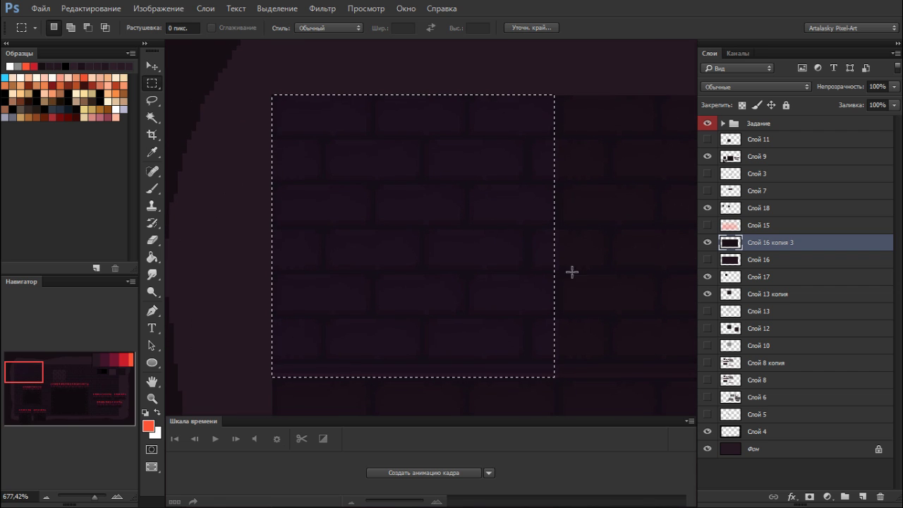
drag(558, 377, 537, 95)
drag(577, 121, 635, 114)
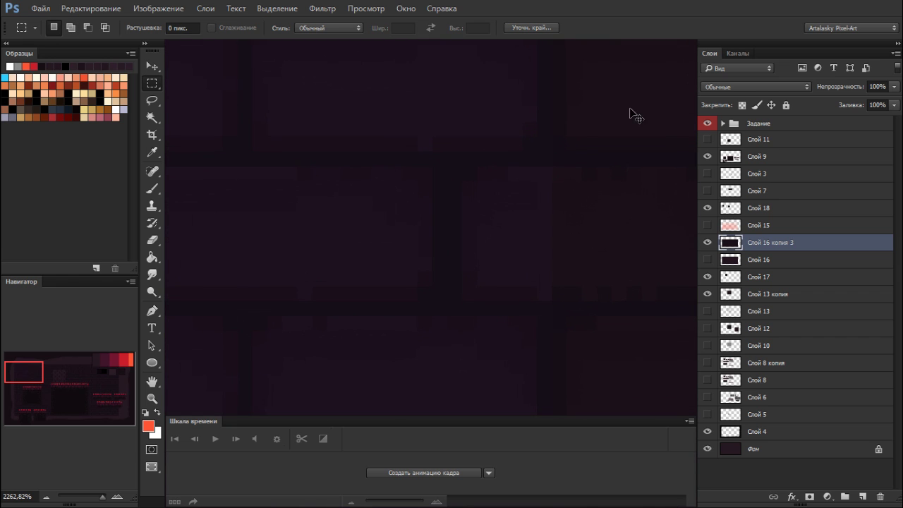
drag(580, 142, 513, 151)
drag(602, 190, 522, 193)
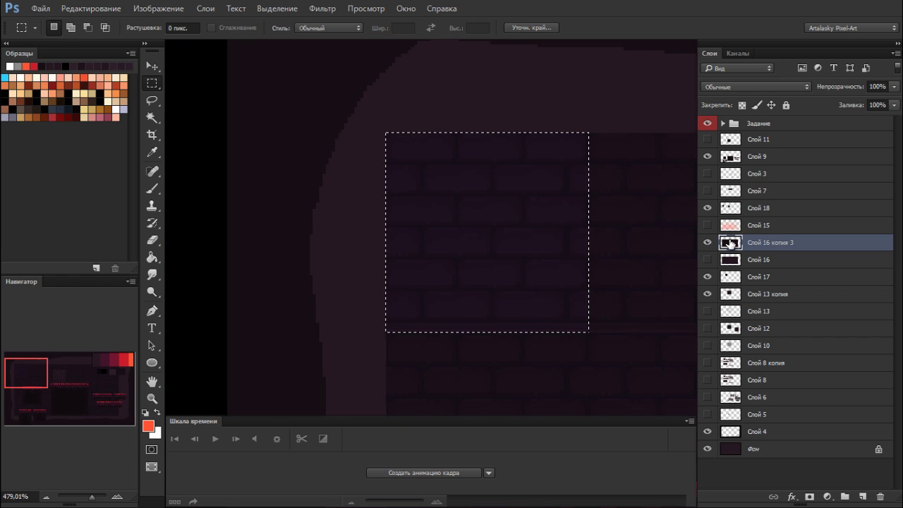
- With Слой 18 hidden, copy the selected bricks to a new layer and move them to the canvas's upper-left corner
click(708, 208)
key(ctrl+j)
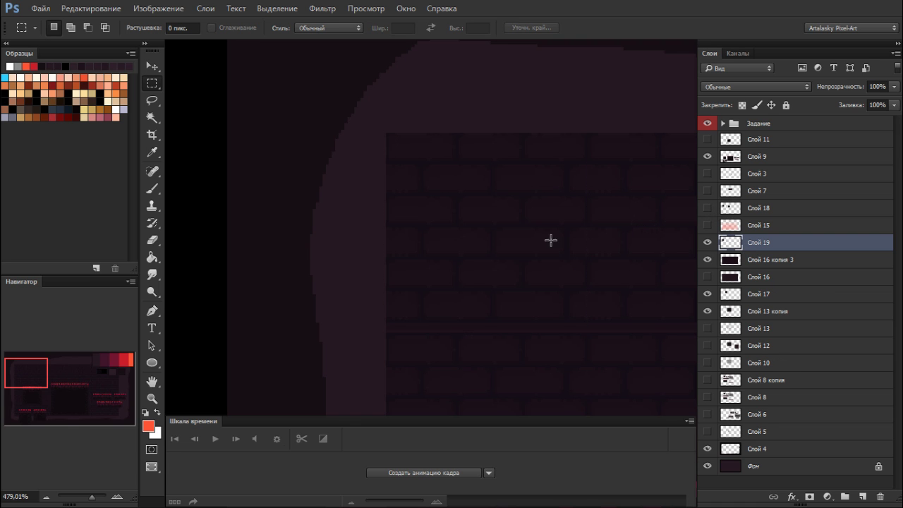
key(v)
drag(518, 266, 467, 176)
drag(518, 244, 470, 246)
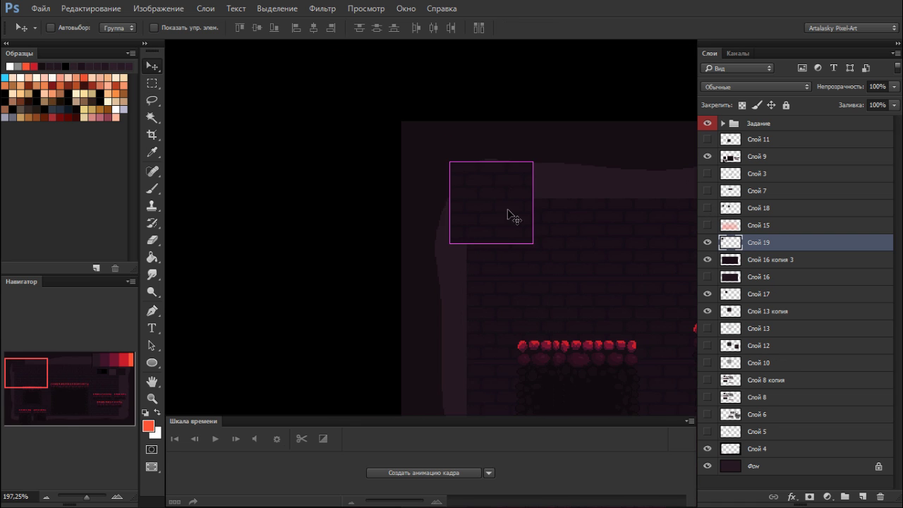
drag(514, 219, 470, 175)
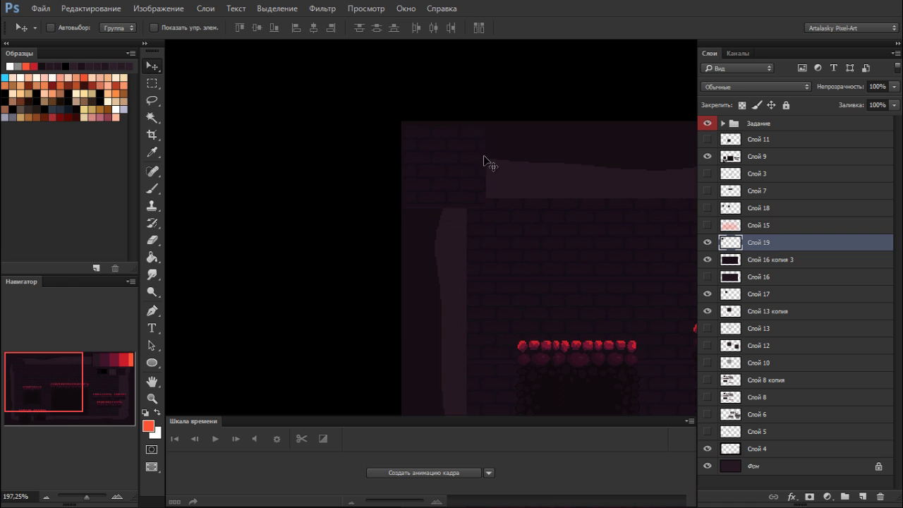
- Hide Слой 16 копия 3, Слой 17 and Слой 13 копия, and move the Слой 19 brick tile above the upper-left platform
click(707, 259)
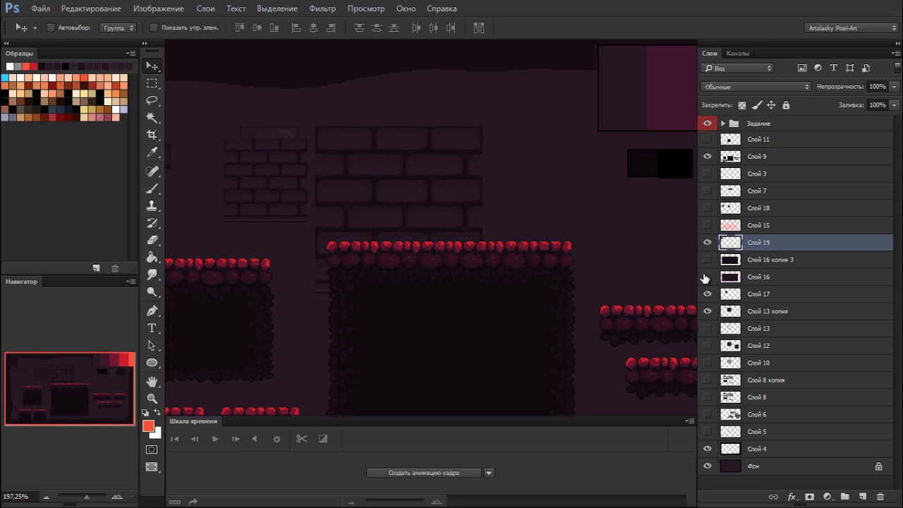
click(708, 293)
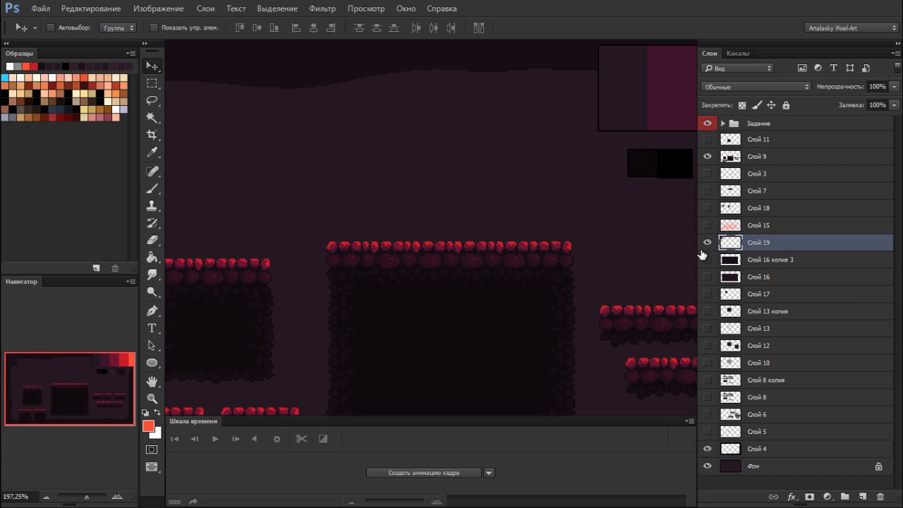
key(f)
drag(209, 126, 333, 226)
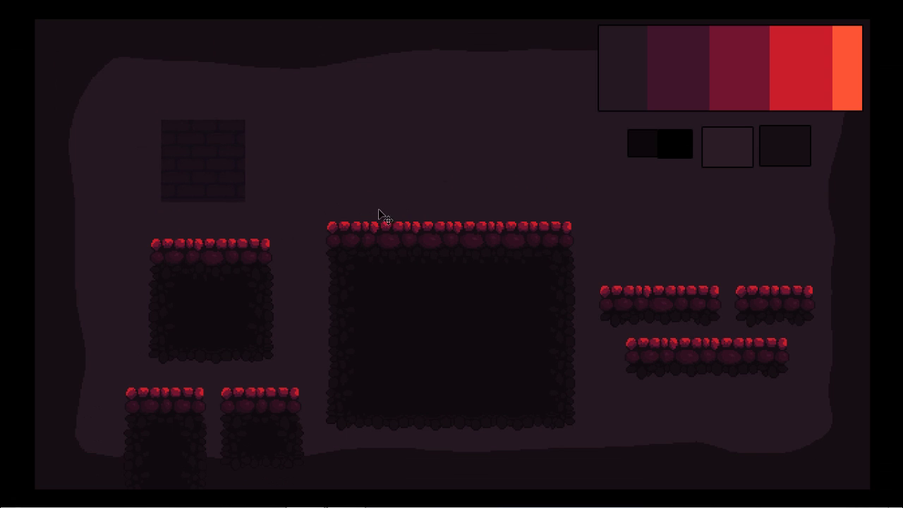
key(ctrl+n)
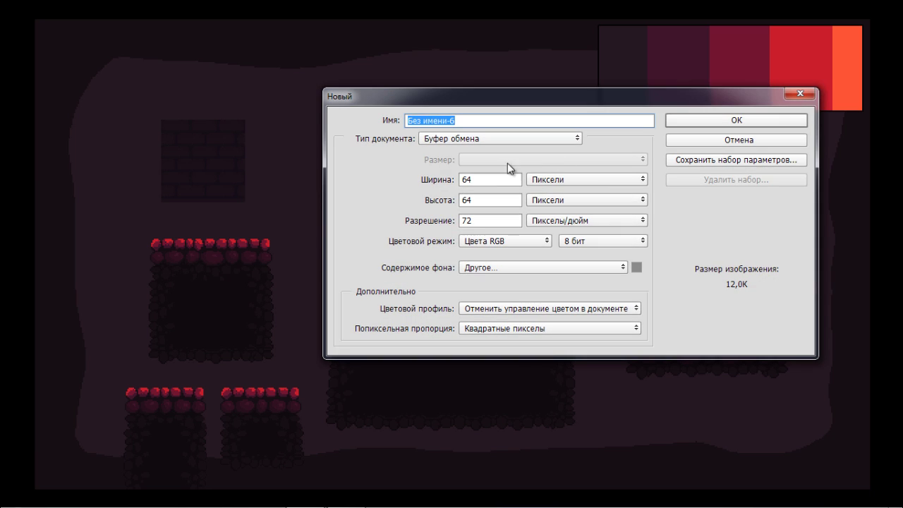
drag(475, 180, 431, 186)
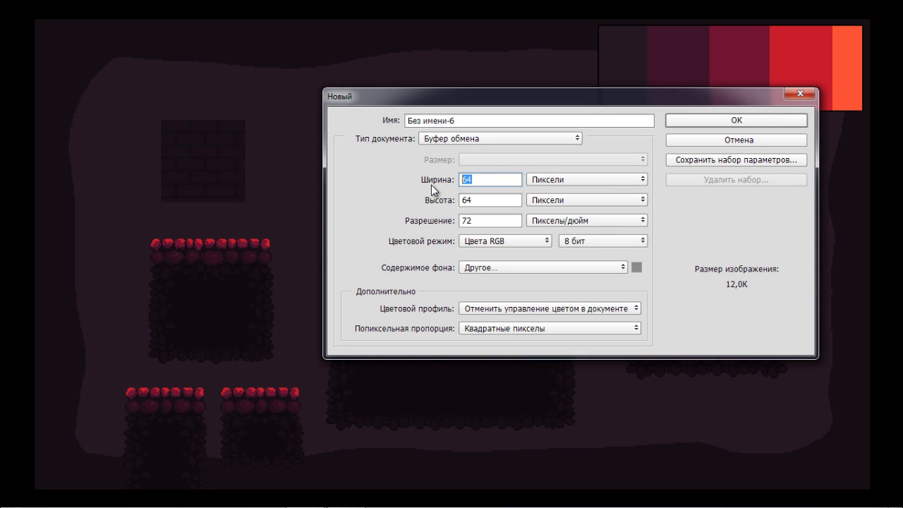
text(800)
key(Tab)
key(Tab)
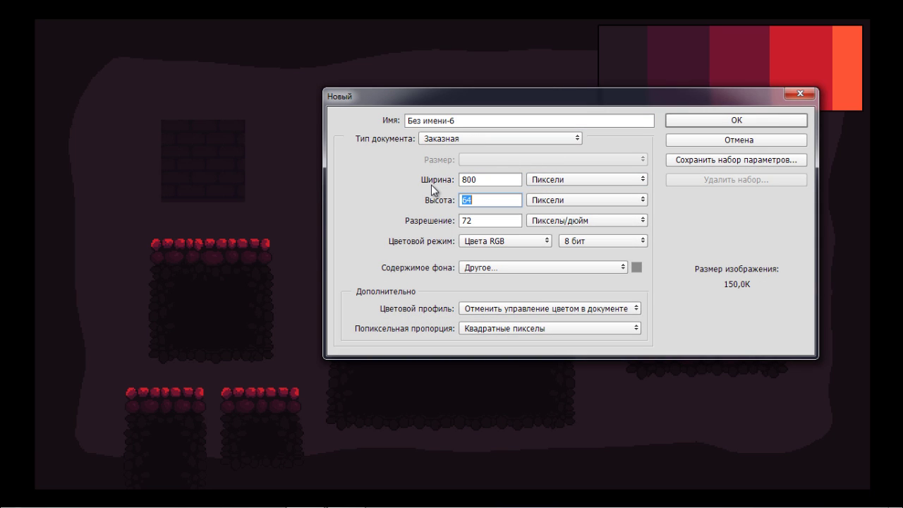
key(BackSpace)
key(Return)
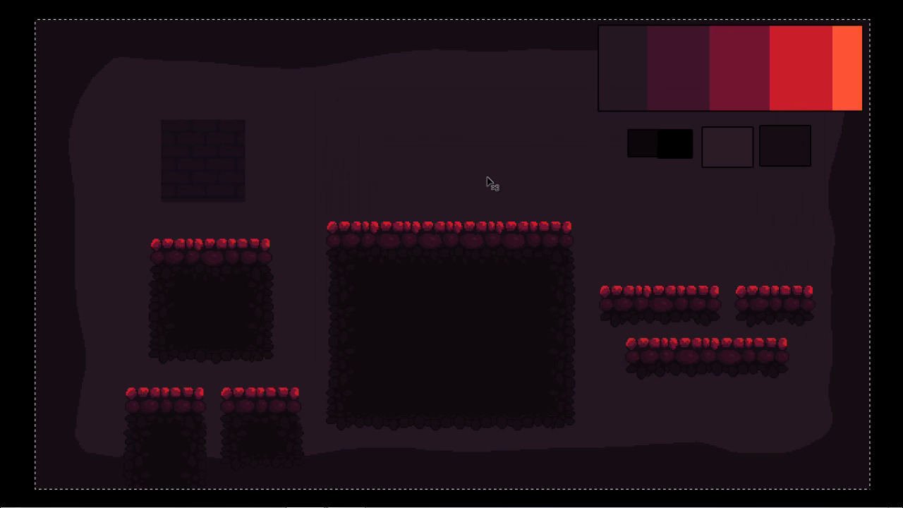
- Create a new 640 × 360 pixel document at 72 pixels per inch, and undo the trial paste of the level
key(ctrl+n)
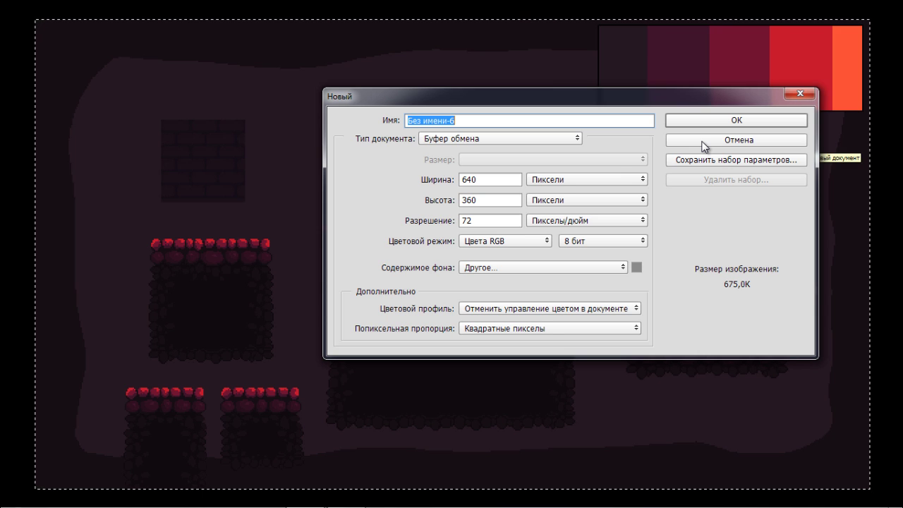
click(702, 121)
key(ctrl+v)
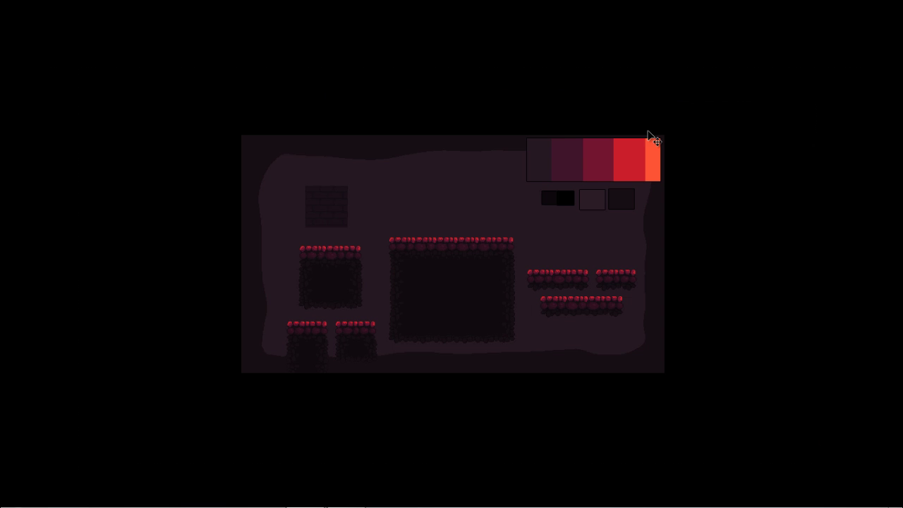
key(ctrl+z)
- Bring the brick tile from the level document into the new document and align it with the canvas's upper-left corner
key(ctrl+Tab)
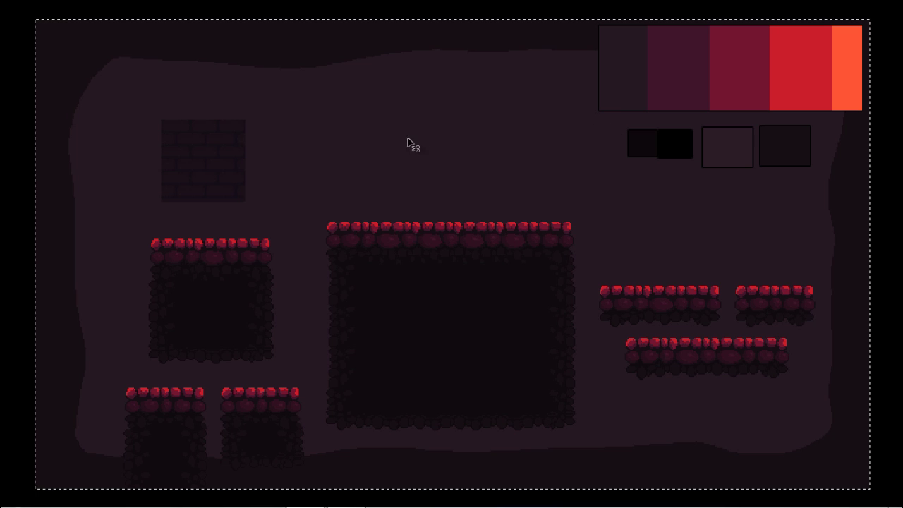
key(ctrl+Tab)
key(ctrl+Tab)
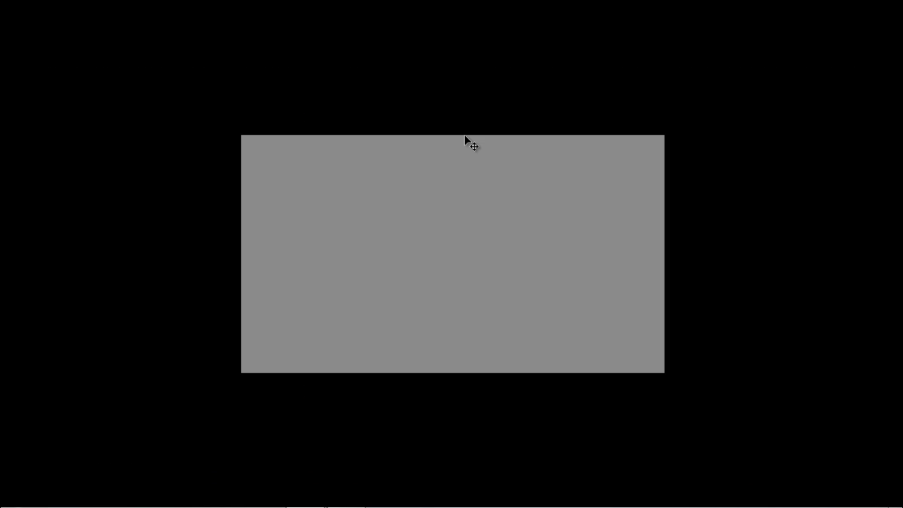
key(ctrl+v)
drag(456, 254, 279, 161)
drag(258, 140, 243, 120)
drag(414, 154, 390, 152)
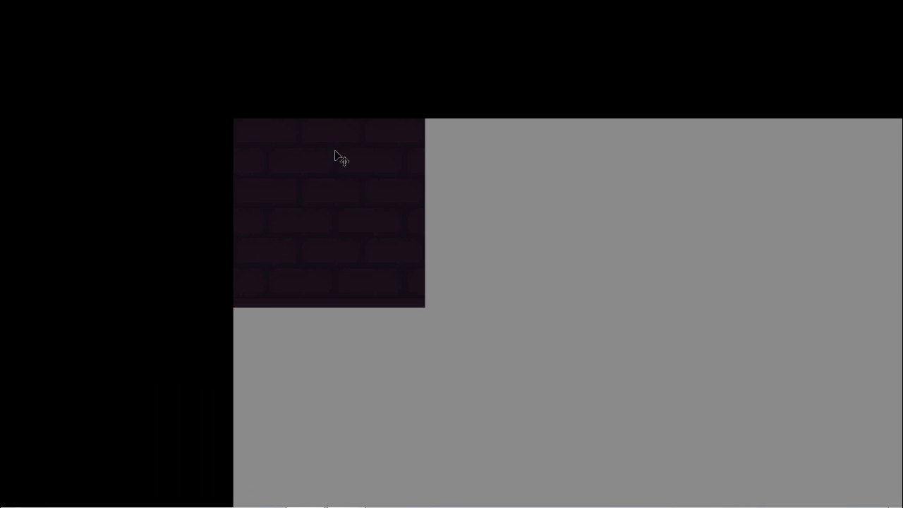
- Place copies of the brick tile side by side along the upper edge of the new canvas
drag(283, 150, 467, 158)
drag(345, 175, 838, 151)
key(ctrl+d)
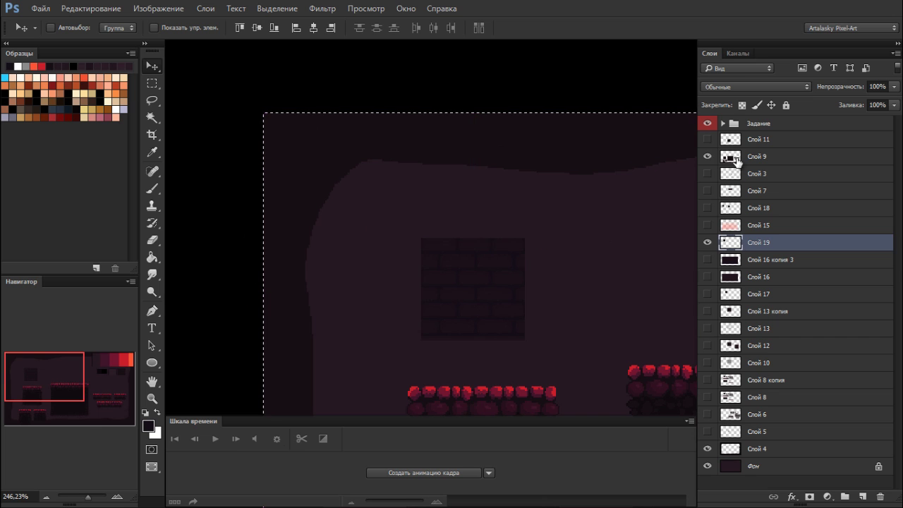
- Copy the Слой 9 platforms into the tiled brick-wall document and review the composition in full screen
click(733, 164)
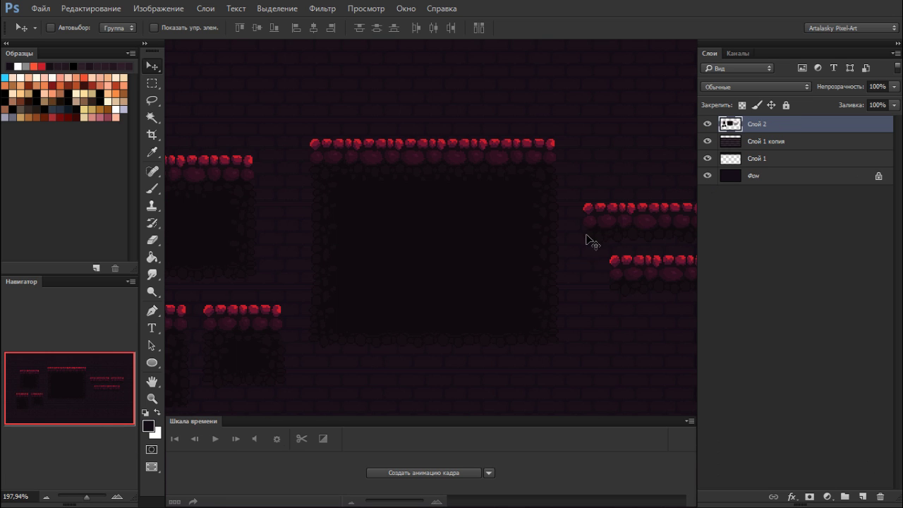
drag(551, 253, 531, 257)
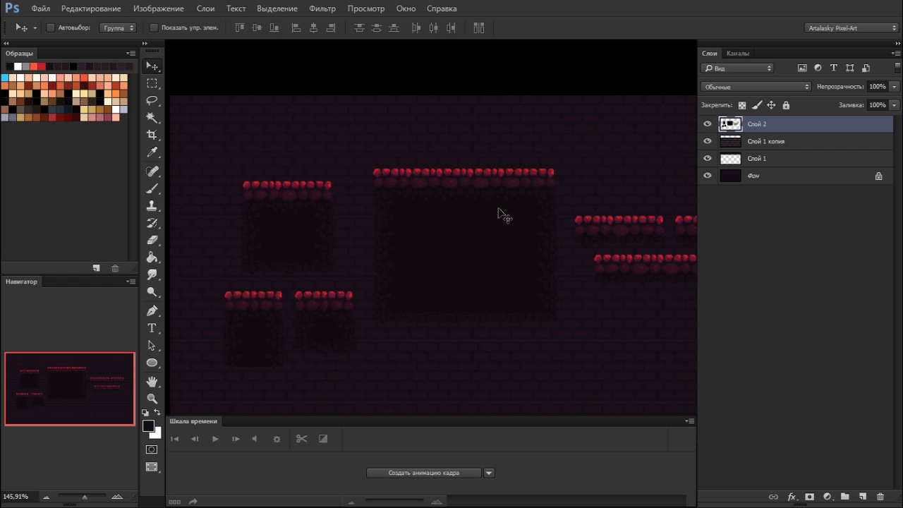
drag(494, 228, 498, 260)
key(f)
key(f)
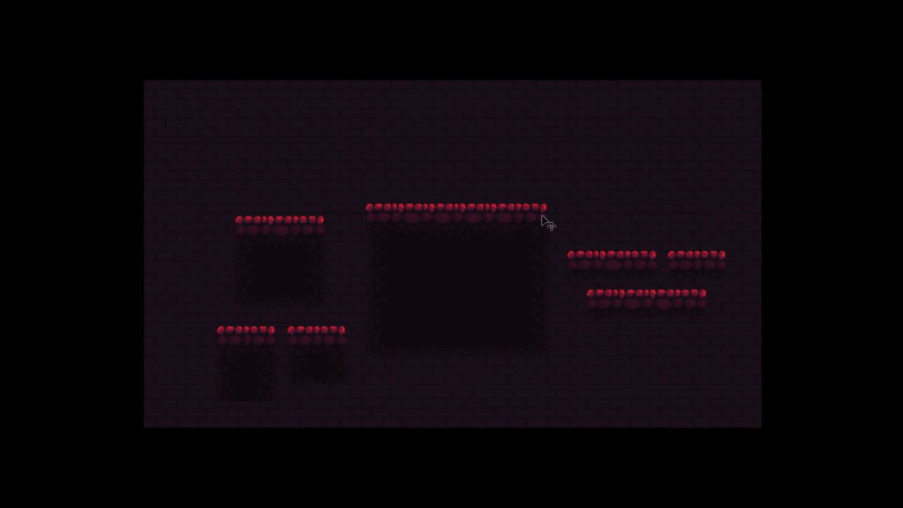
scroll(503, 238, up, 7)
scroll(566, 230, down, 5)
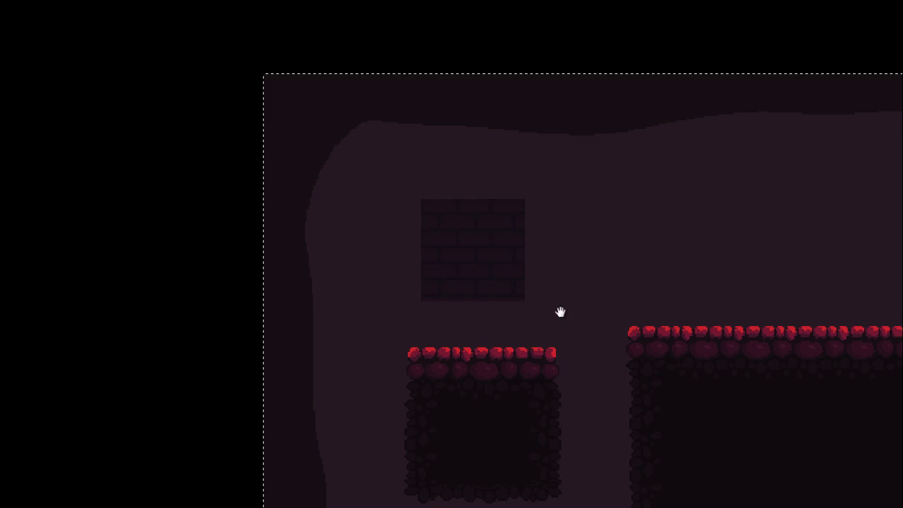
- In the level document, show the glow on Слой 15 and the wall Слой 16 копия 3, and hide the Слой 9 platforms
drag(560, 313, 422, 217)
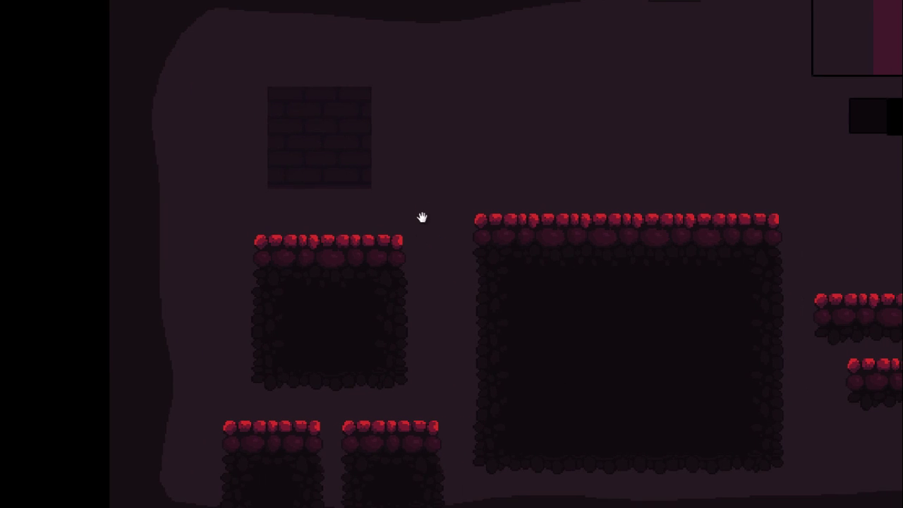
key(f)
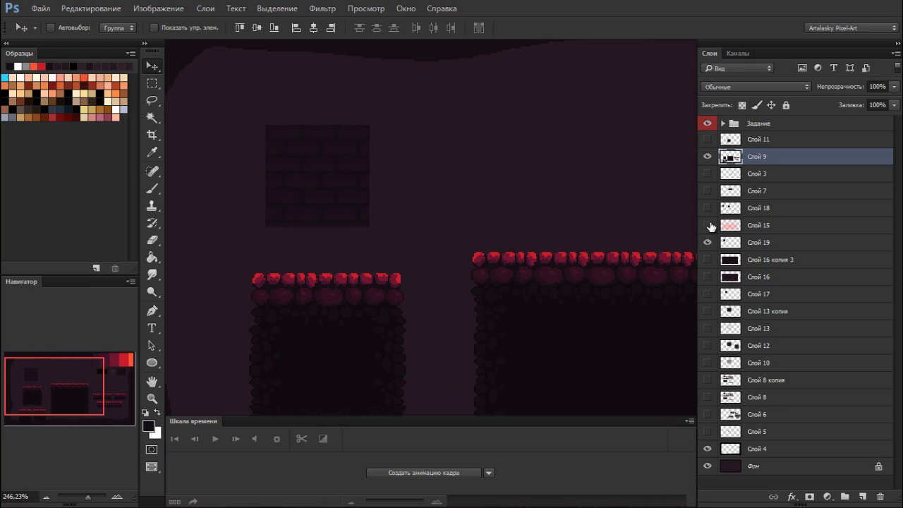
drag(612, 254, 526, 196)
drag(539, 251, 490, 251)
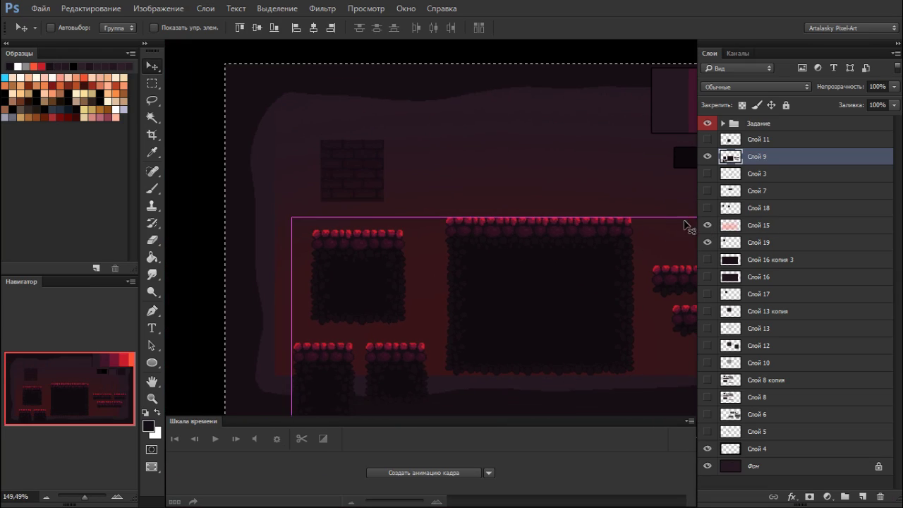
click(706, 261)
click(707, 260)
click(707, 157)
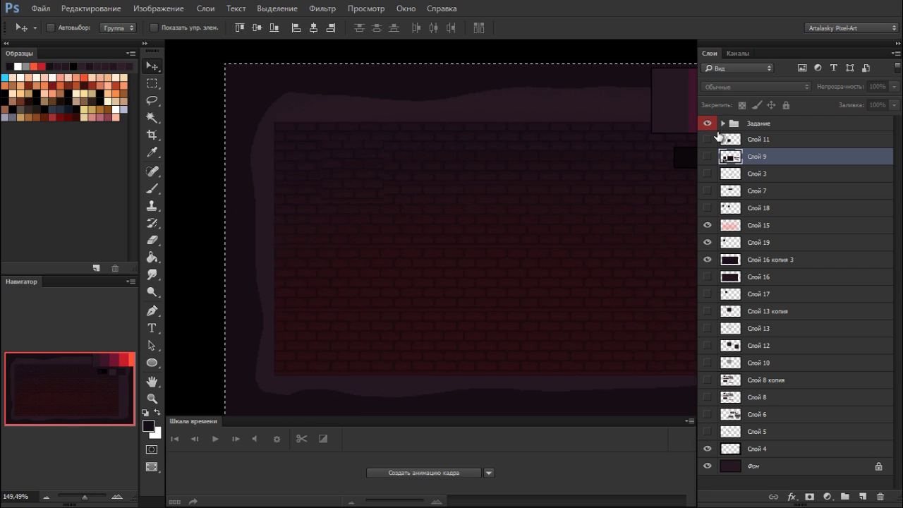
- Set the blend mode of the glow layer Слой 15 to Обычные (Normal) and clear the canvas selection
click(733, 225)
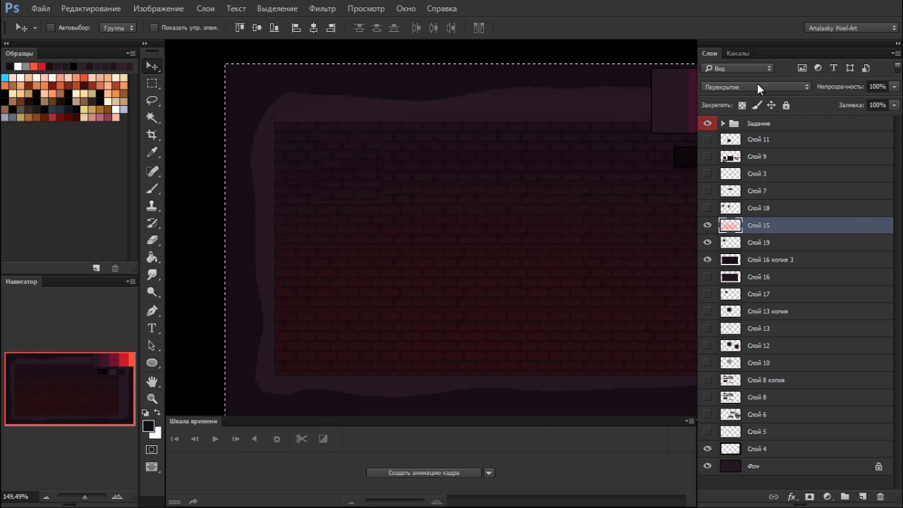
click(757, 85)
click(741, 98)
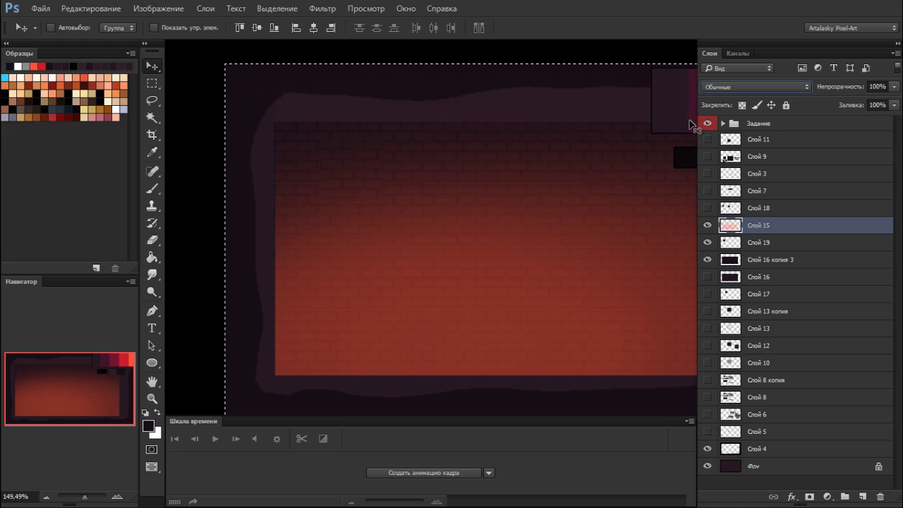
key(ctrl+d)
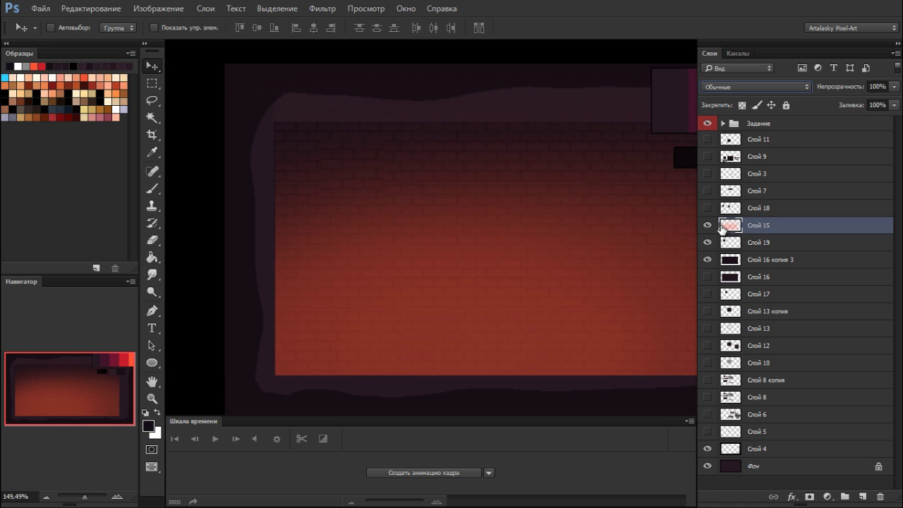
- Duplicate the glow layer Слой 15 six times to intensify the orange gradient over the brick wall
key(ctrl+j)
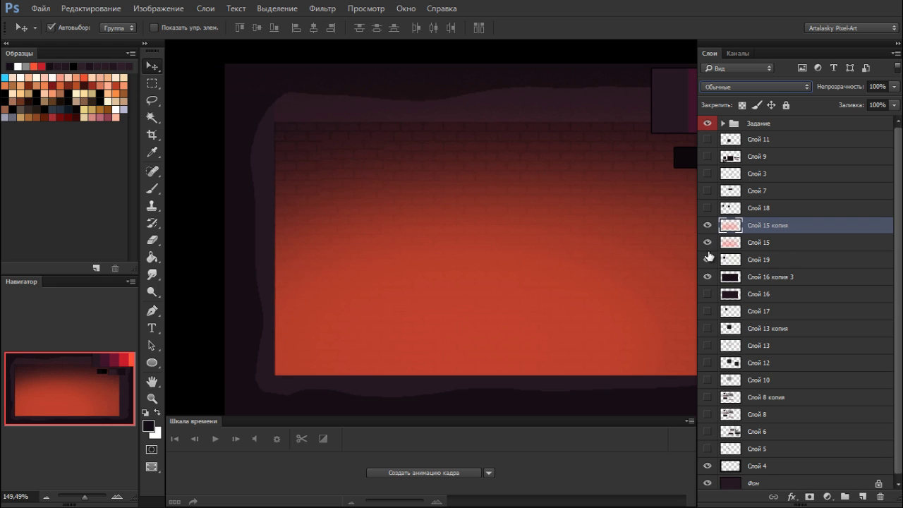
key(ctrl+j)
key(ctrl+j)
key(ctrl+j)
key(ctrl+j)
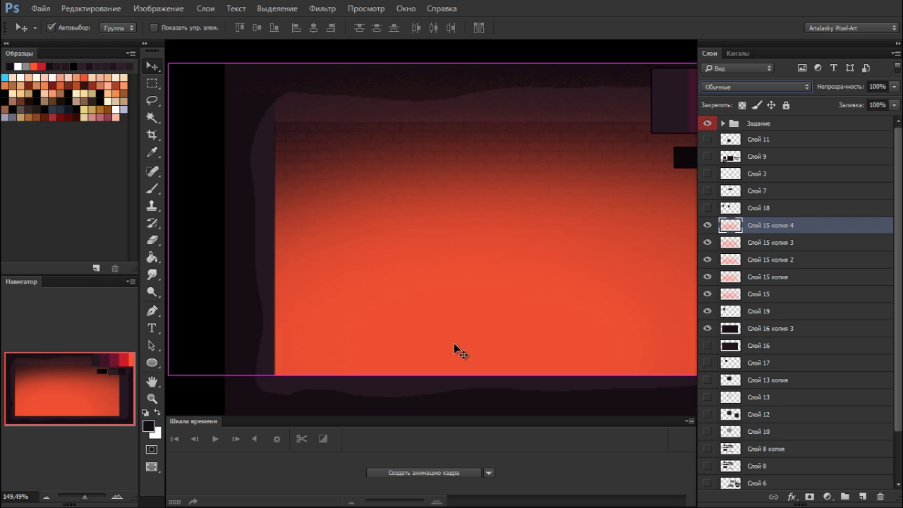
key(ctrl+j)
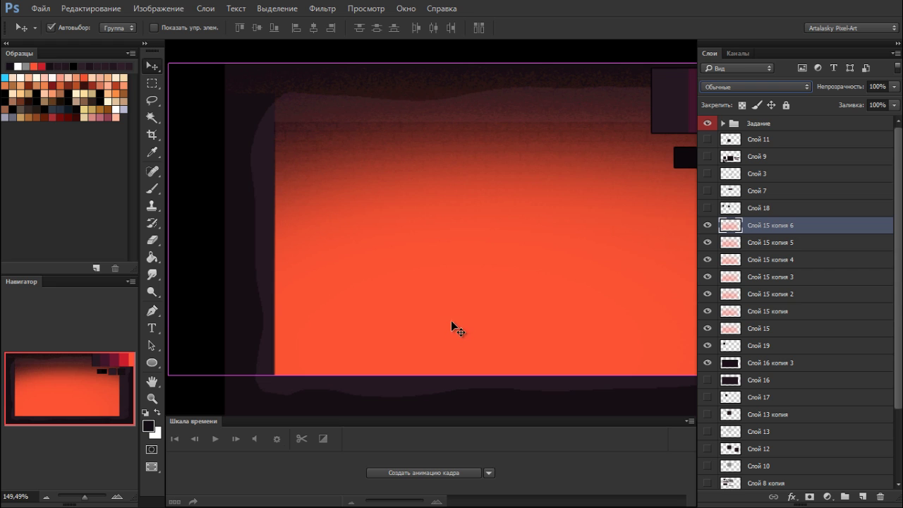
- Duplicate the topmost glow layer once more and sample its orange as the brush colour
key(ctrl+j)
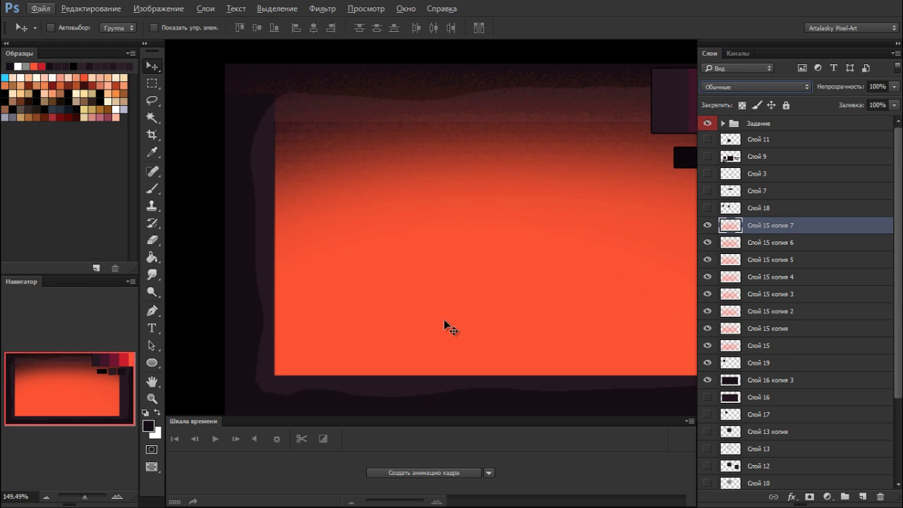
key(b)
click(447, 317)
key(b)
alt+click(448, 319)
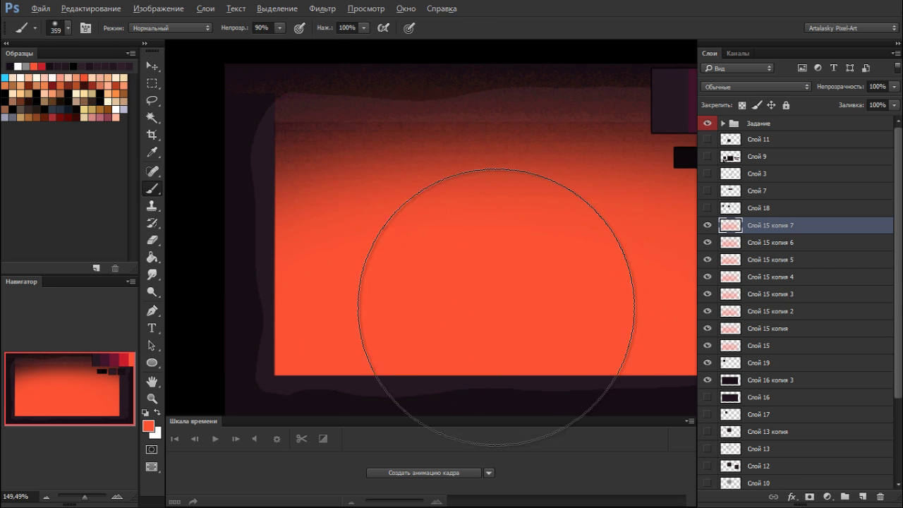
- Delete all copies of the glow layer Слой 15, keeping the original, and toggle its visibility
shift+click(744, 313)
key(Delete)
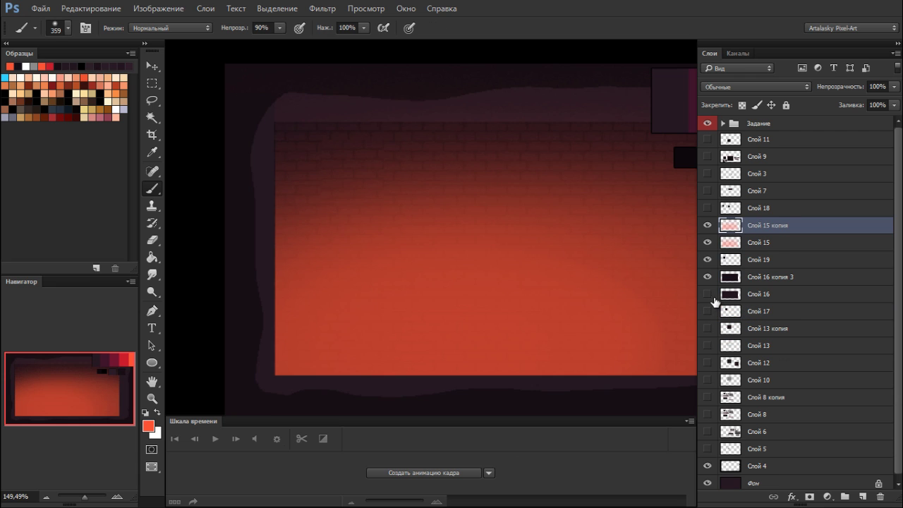
click(708, 228)
click(707, 229)
key(Delete)
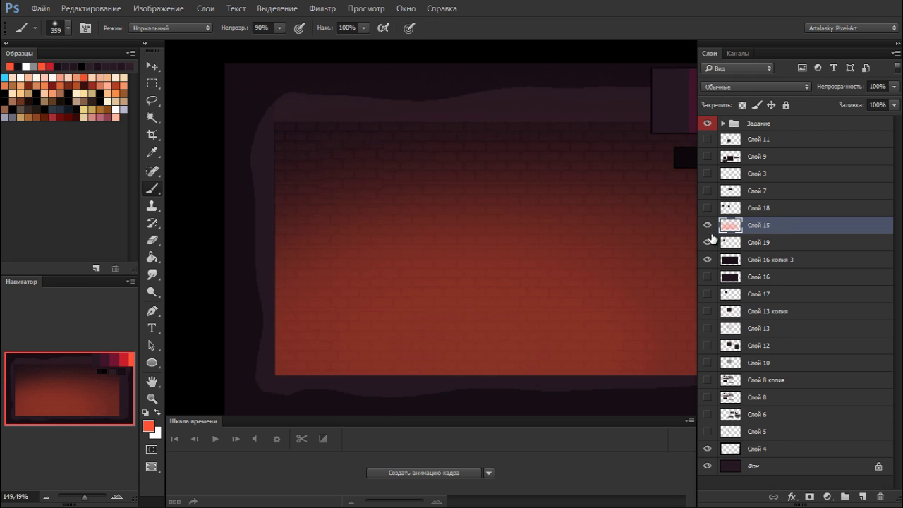
click(709, 228)
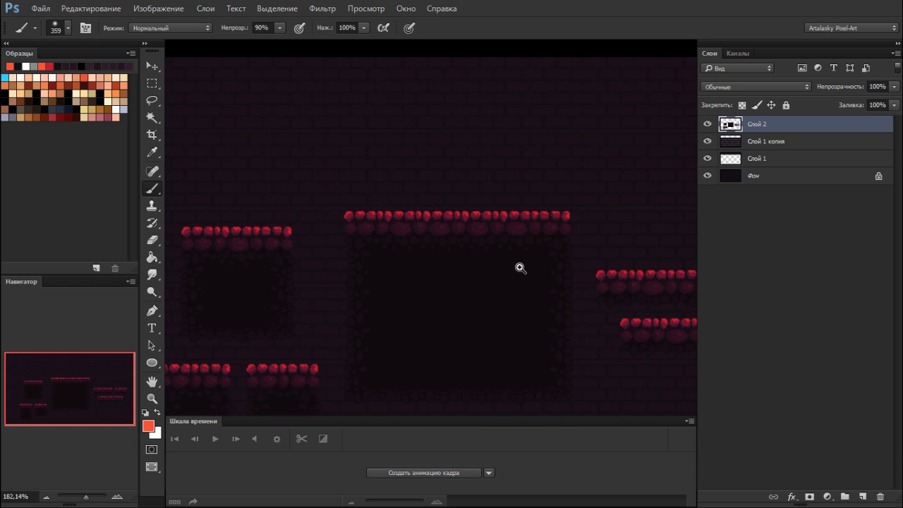
- In the tiled brick-wall document, add an empty layer beneath the platforms and merge the brick layers Слой 1 копия and Слой 1 into Фон
drag(518, 266, 478, 271)
scroll(486, 275, down, 5)
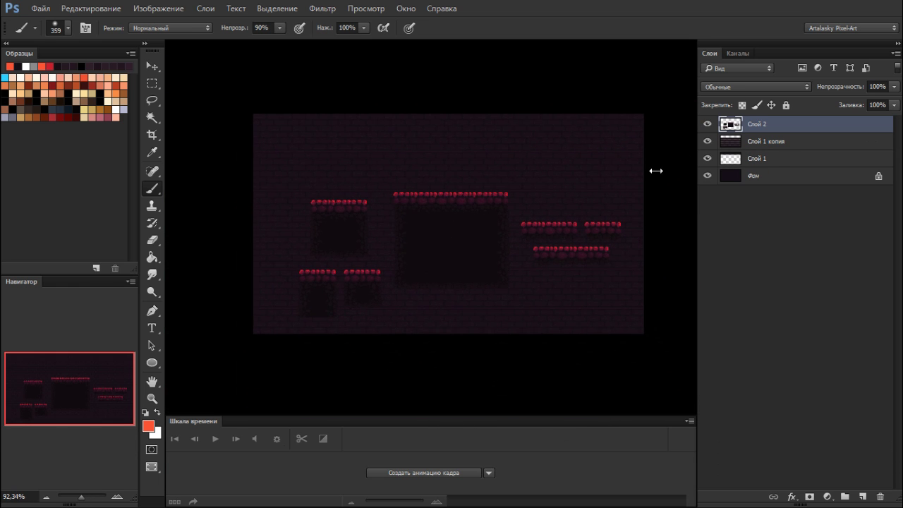
click(776, 144)
click(863, 497)
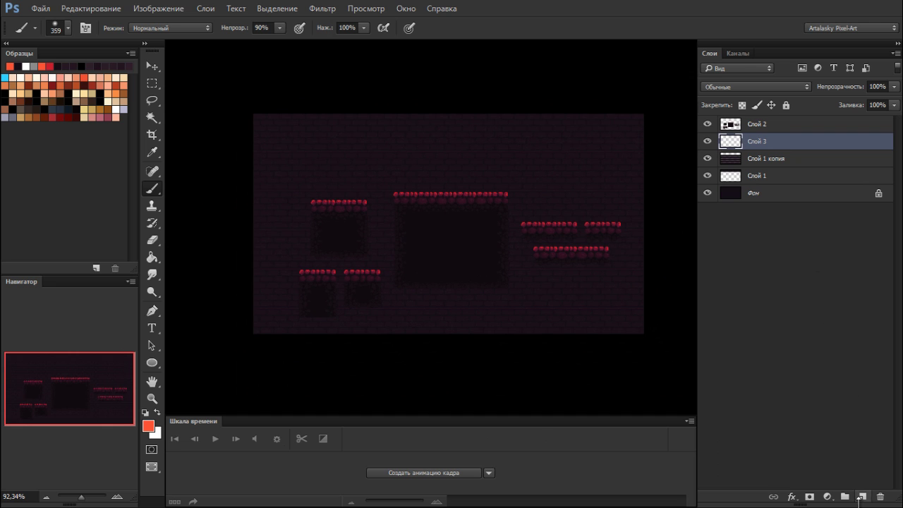
click(832, 164)
key(ctrl+e)
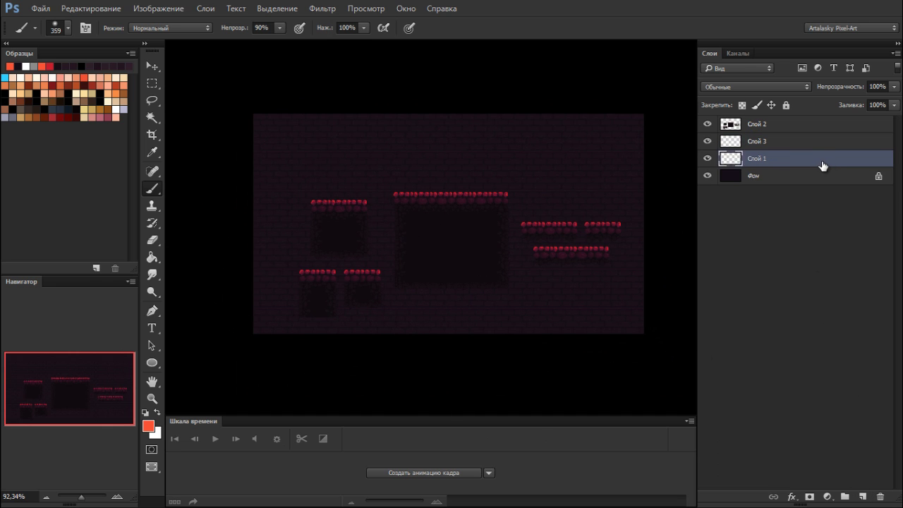
key(ctrl+e)
click(800, 146)
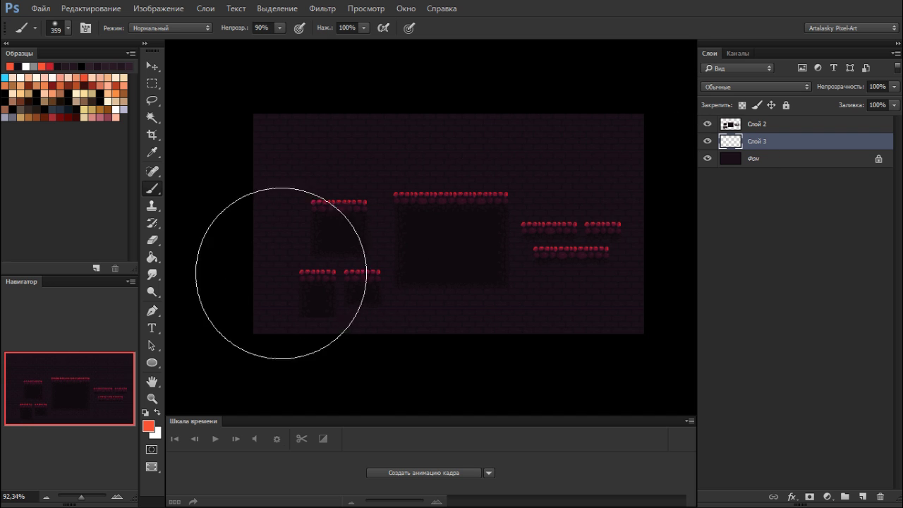
- Paint a soft orange glow across the lower wall on Слой 3 and set its blend mode to Перекрытие (Overlay)
mouse_move(282, 268)
mouse_down()
mouse_move(436, 304)
mouse_move(675, 302)
mouse_up()
key(ctrl+z)
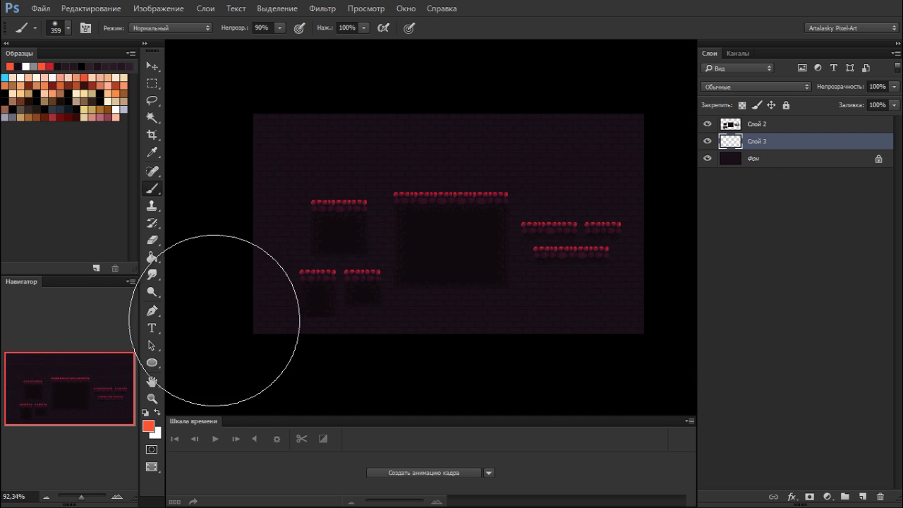
mouse_move(218, 309)
mouse_down()
mouse_move(435, 322)
mouse_move(725, 318)
mouse_move(209, 320)
mouse_up()
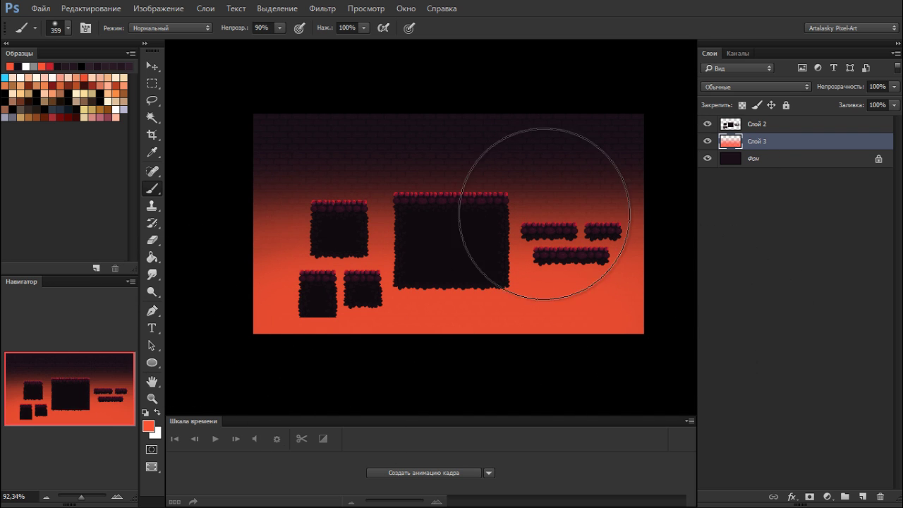
click(788, 87)
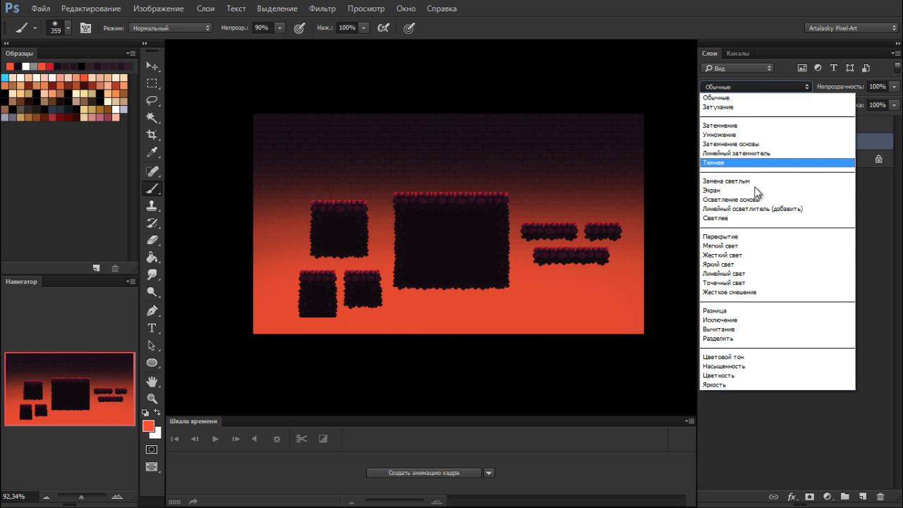
click(753, 236)
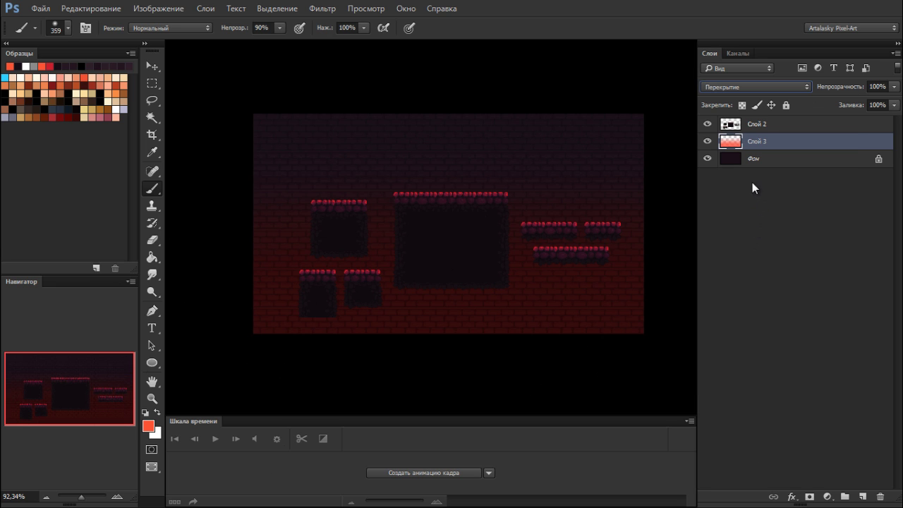
- Clear the glow on Слой 3 and repaint it over the lower wall with a soft 400 px brush
key(ctrl+a)
key(ctrl+x)
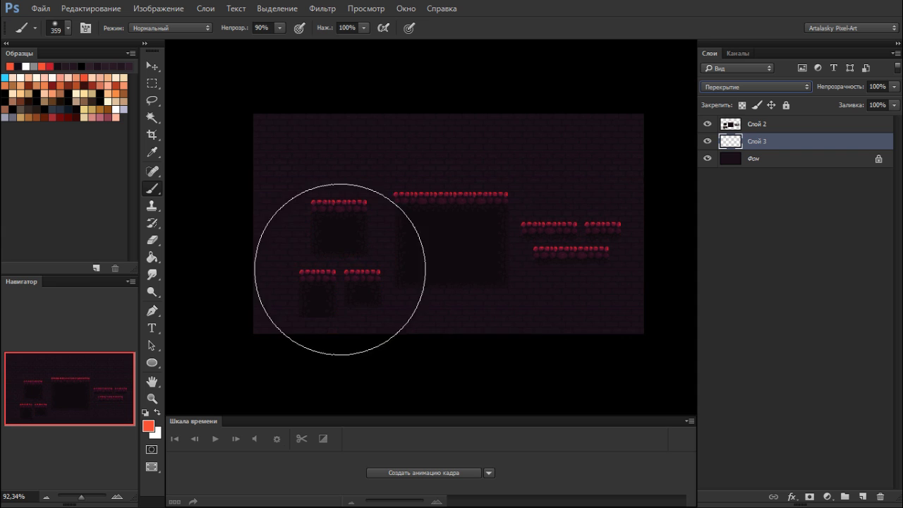
key(ctrl+z)
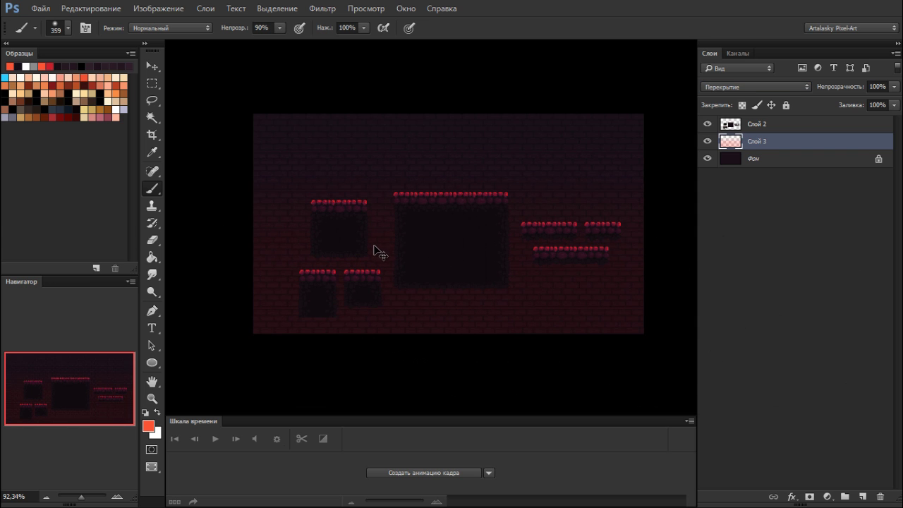
key(bracketright)
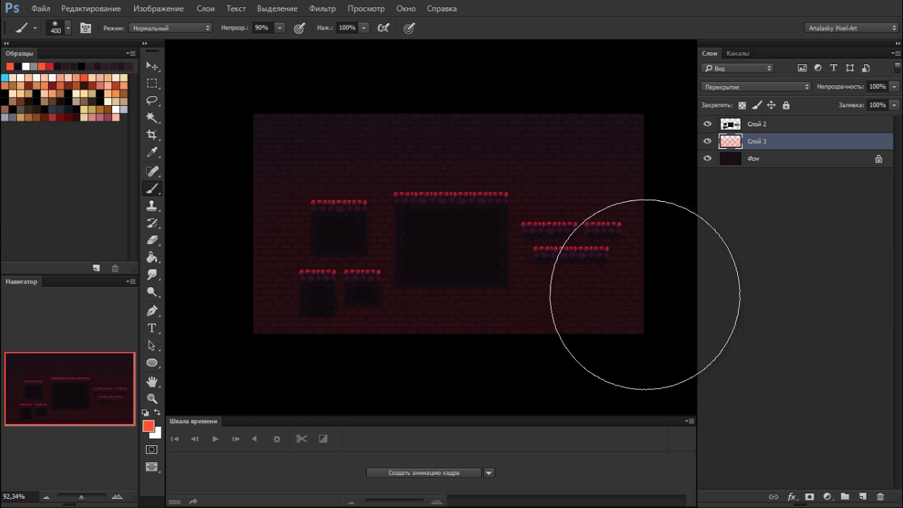
key(ctrl+z)
mouse_move(348, 324)
mouse_down()
mouse_move(304, 312)
mouse_move(638, 318)
mouse_up()
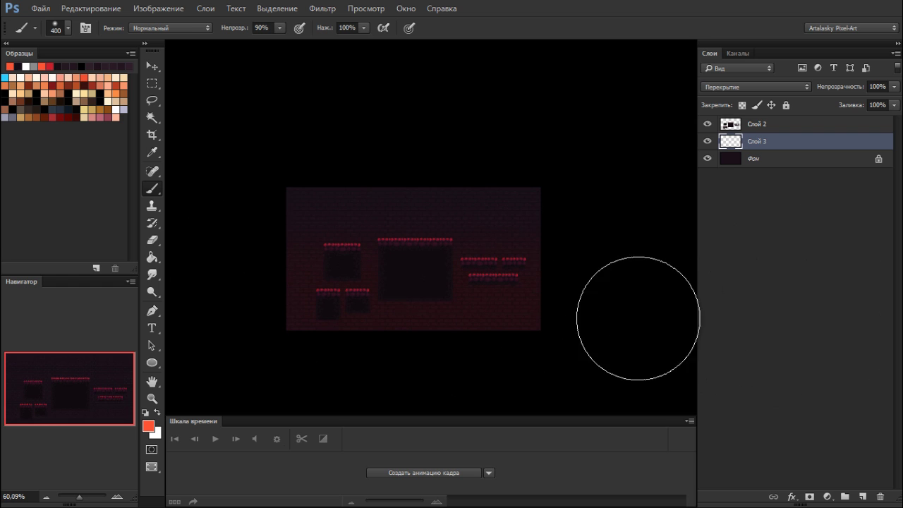
key(ctrl+z)
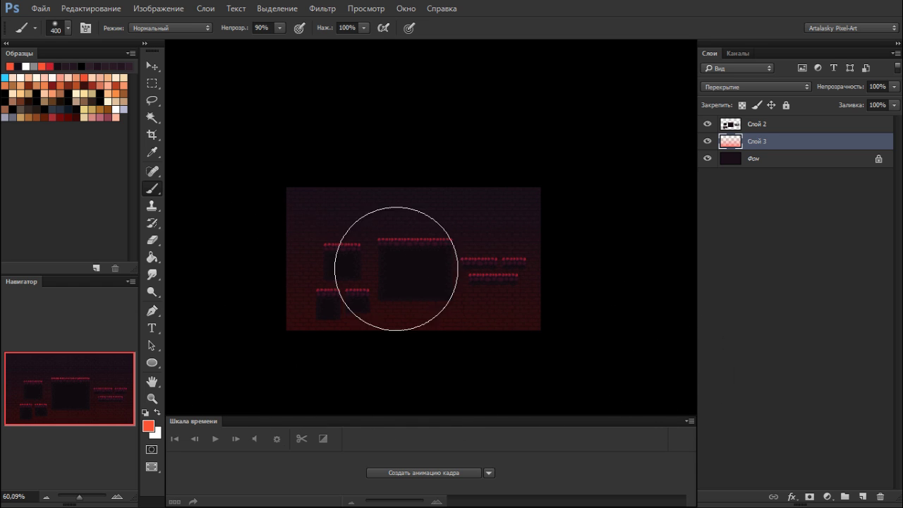
drag(443, 267, 493, 267)
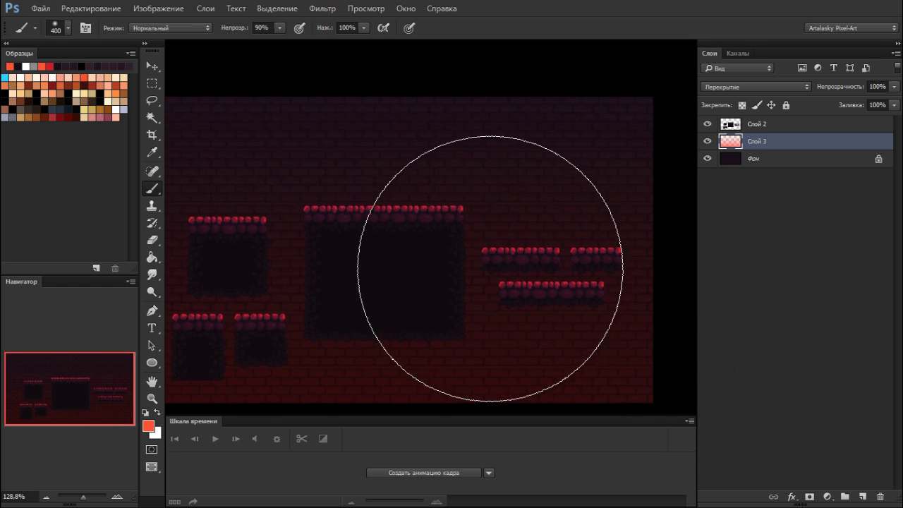
- In full screen, reduce the brush to 90 px and strengthen the red glow along the wall's bottom edge
key(f)
scroll(415, 280, up, 1)
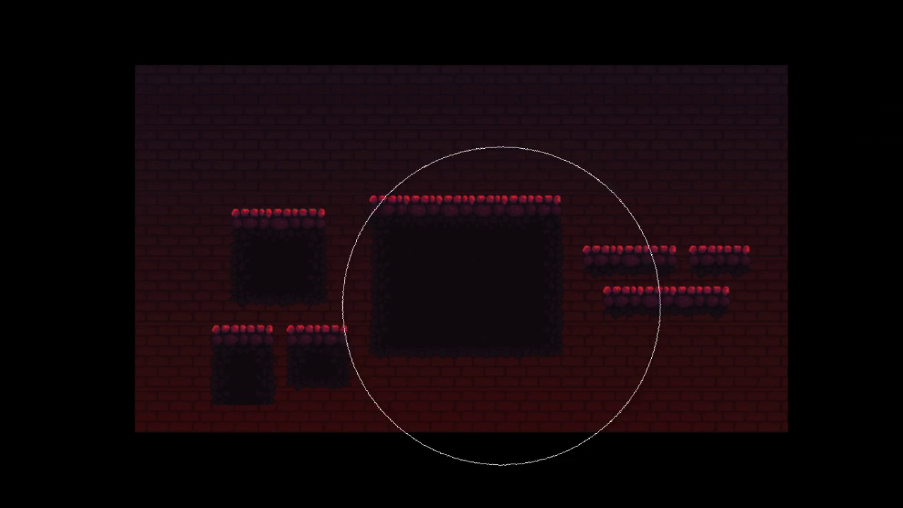
key(bracketleft)
key(bracketleft)
key(bracketleft)
key(bracketleft)
key(bracketleft)
key(bracketleft)
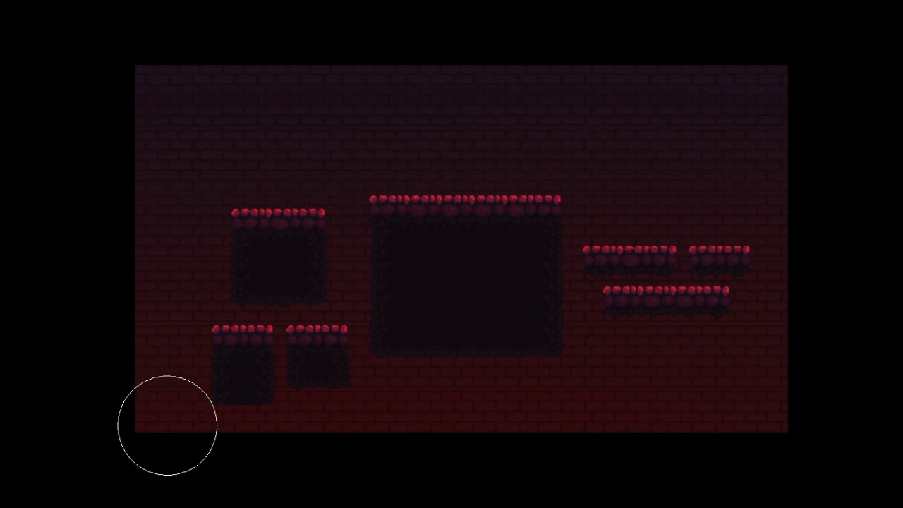
key(bracketleft)
key(bracketleft)
key(v)
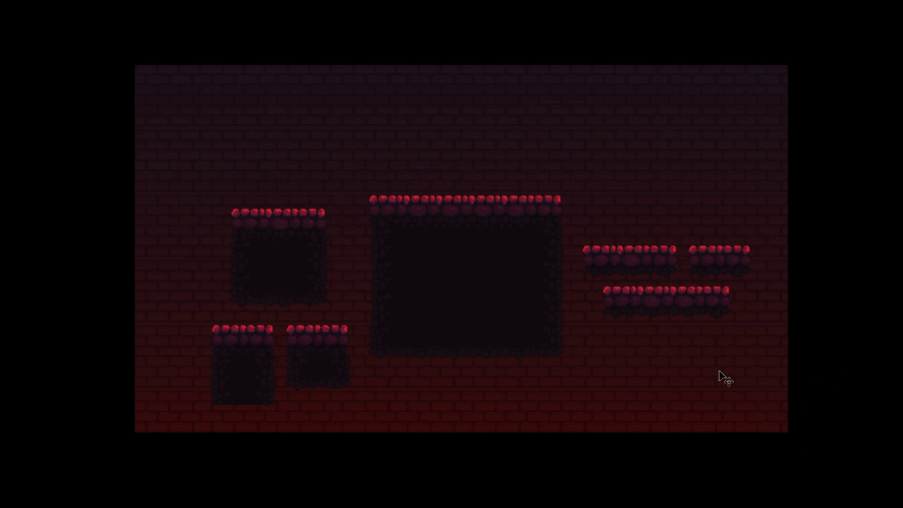
key(b)
key(f)
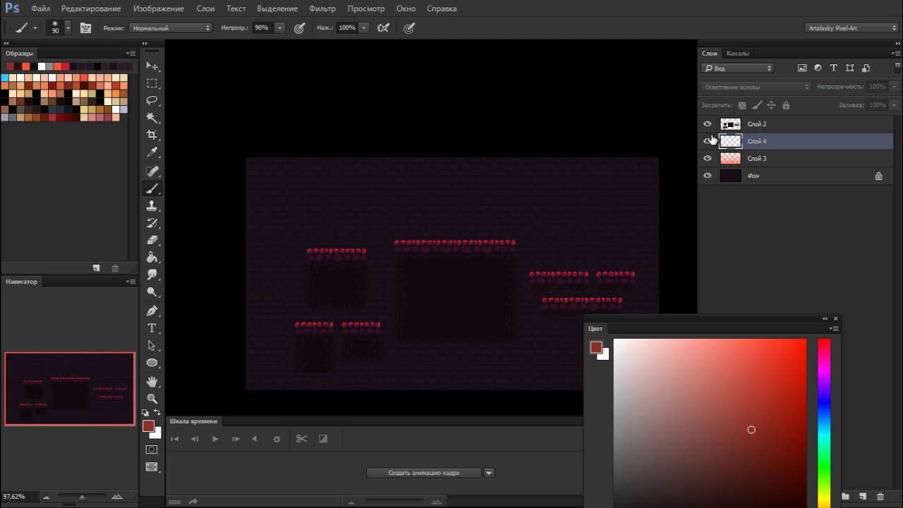
- Show the glow layer Слой 4 and review the composition in full screen
click(710, 139)
key(f)
key(z)
drag(483, 239, 537, 230)
key(b)
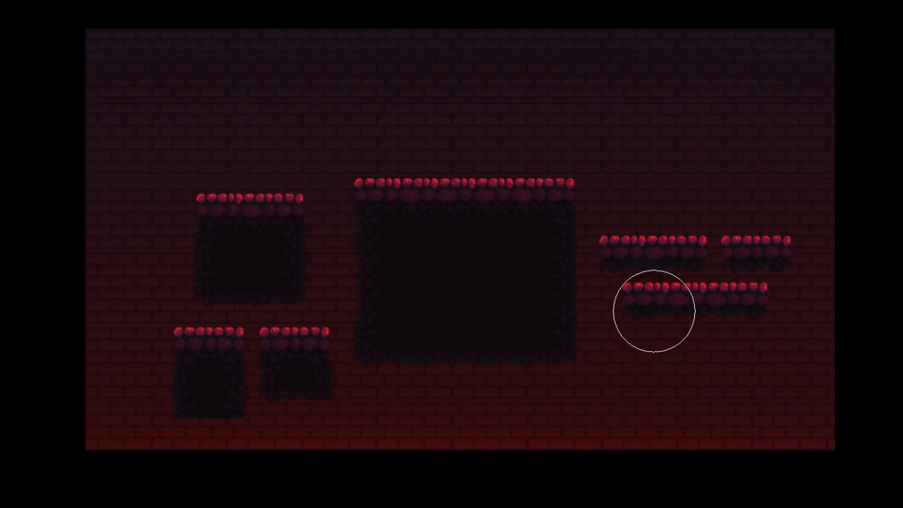
- Add a new layer for brick details and sample a dark red from the lower bricks as the brush colour
key(ctrl+shift+n)
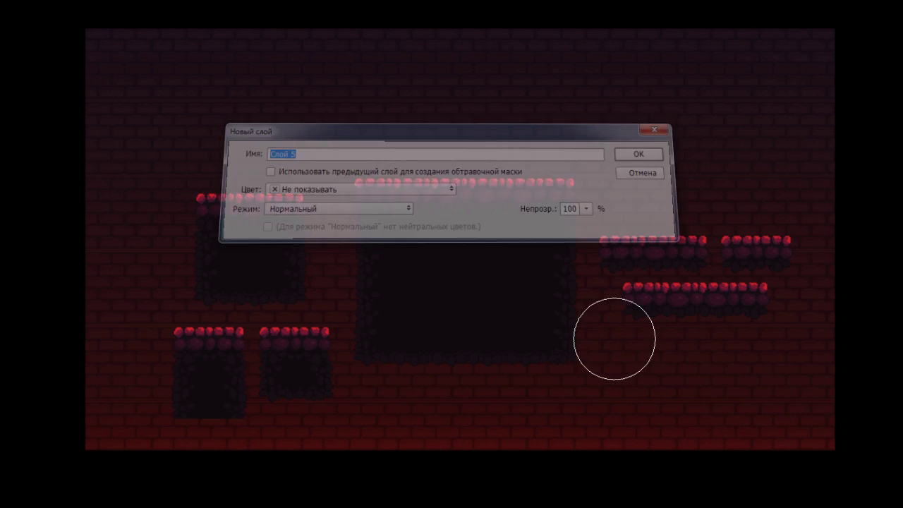
key(Return)
key(z)
drag(375, 434, 458, 388)
key(b)
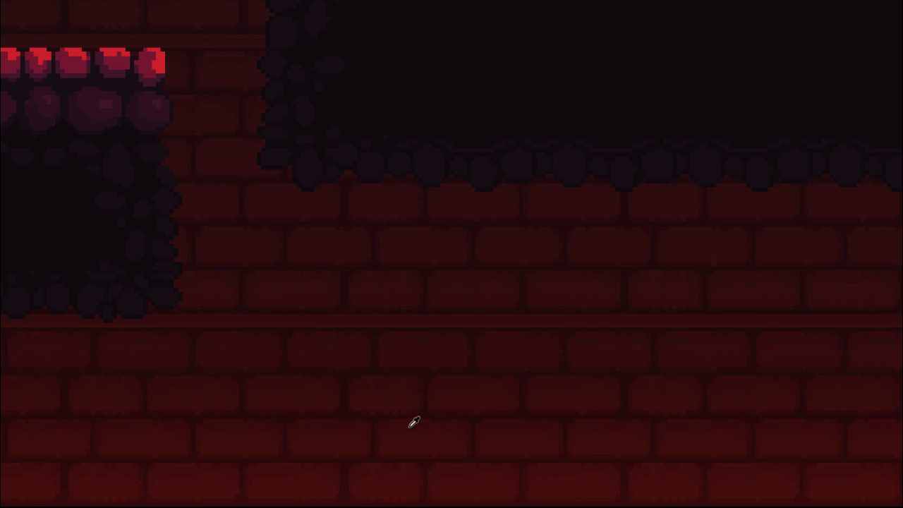
click(414, 419)
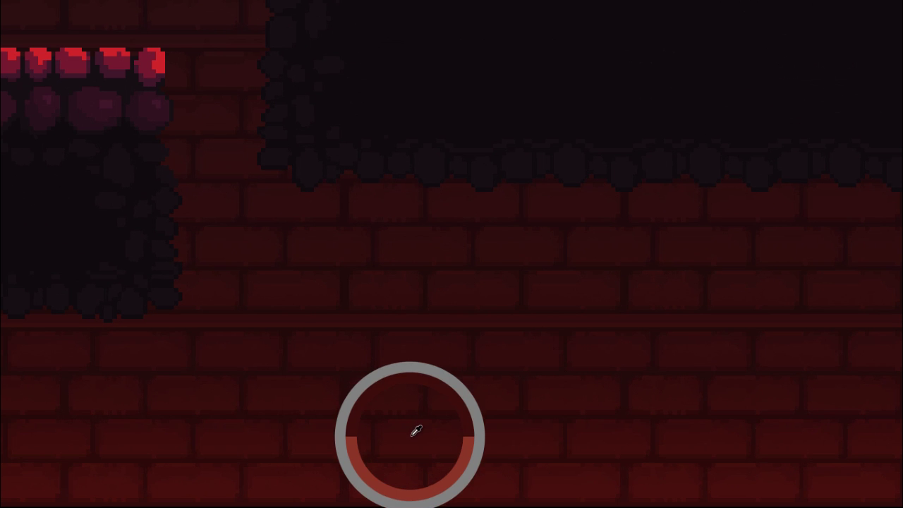
key(F6)
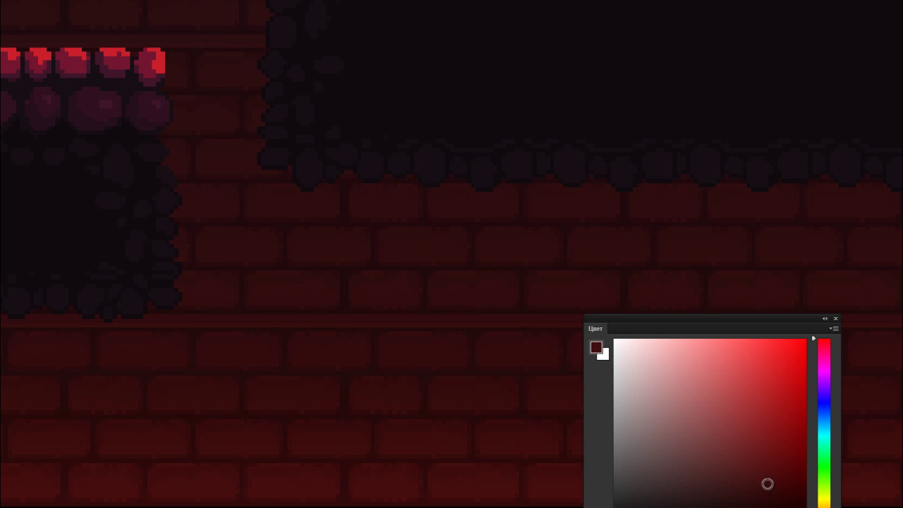
key(F6)
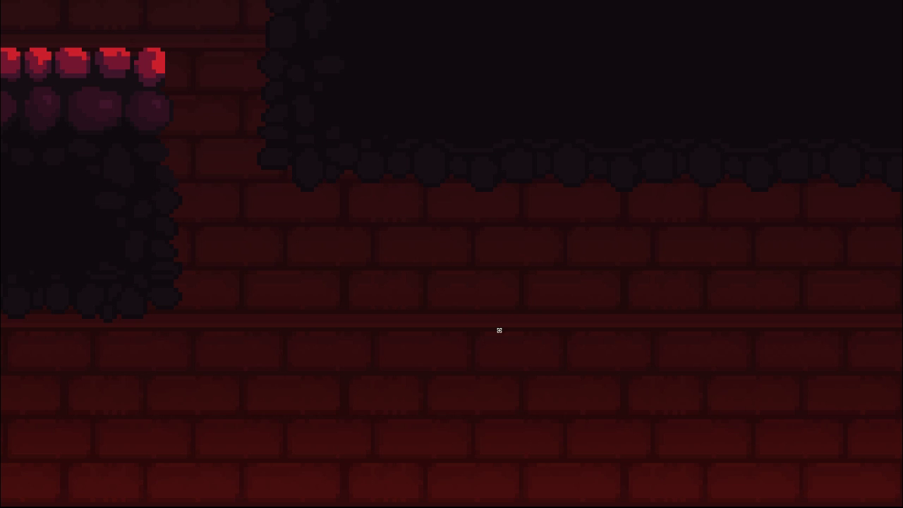
- Turn on the Передача (Transfer) option in the brush settings
key(F6)
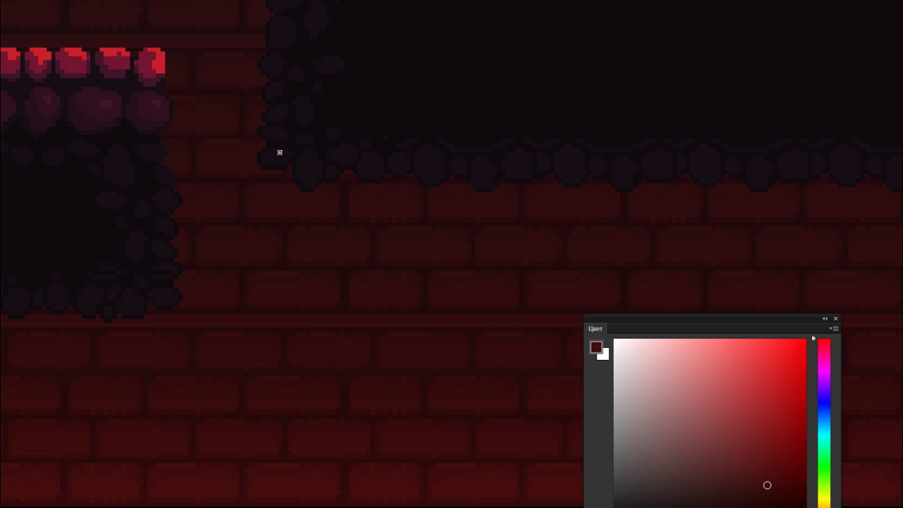
key(F6)
key(F5)
click(428, 230)
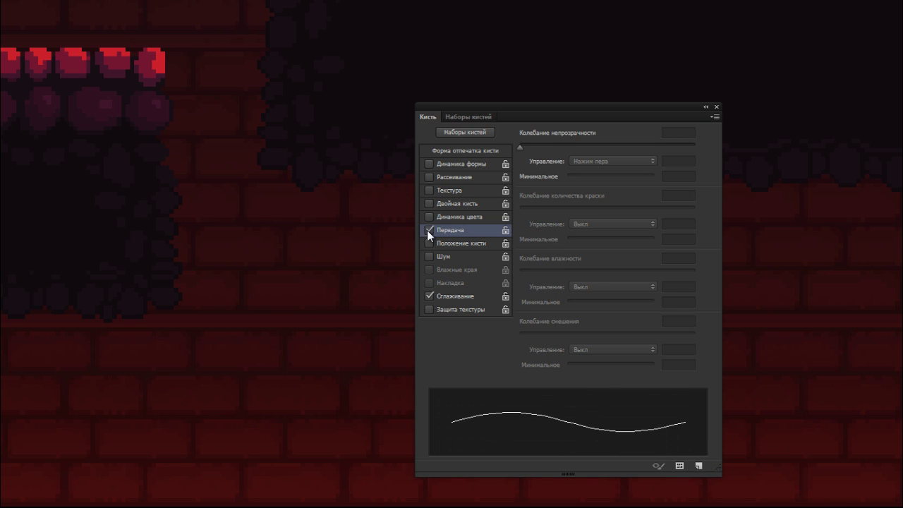
key(F5)
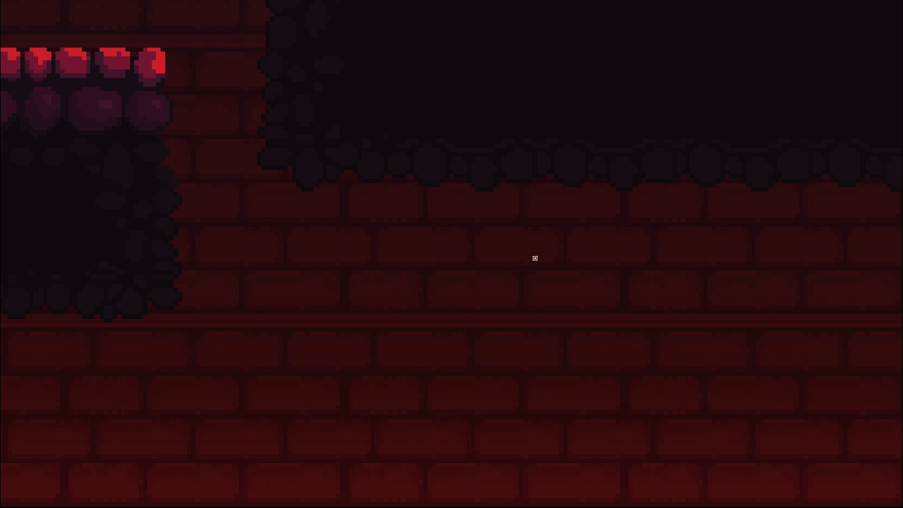
- Test a dark orange brush colour on the bricks, undo the stroke, and sample bright red from the platform stones
key(F6)
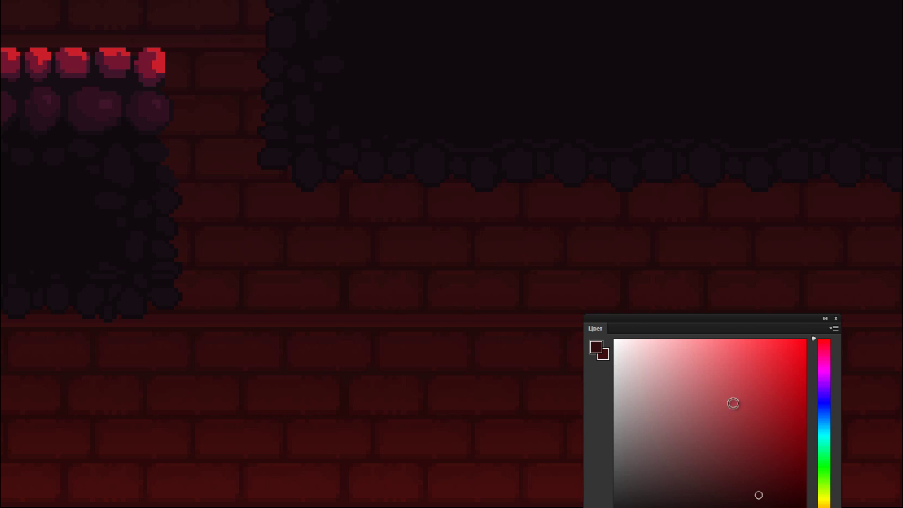
drag(731, 318, 729, 277)
click(756, 440)
click(820, 477)
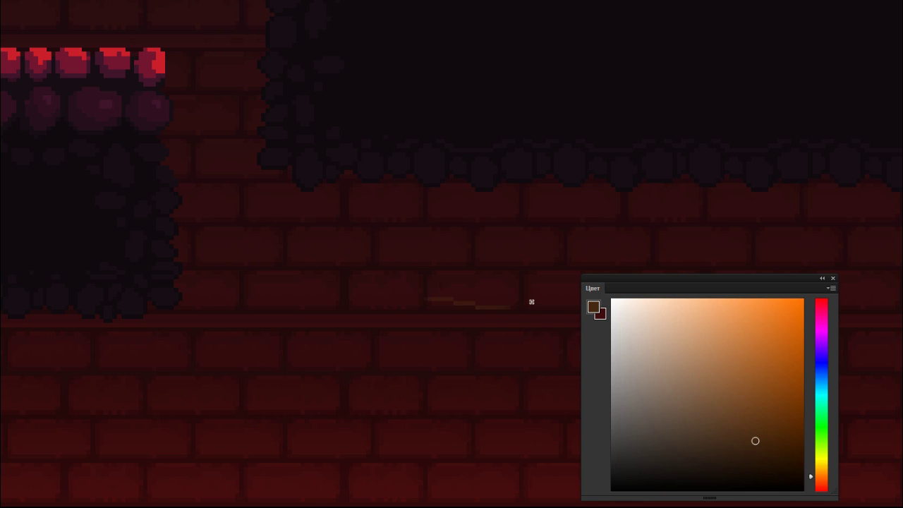
key(ctrl+z)
alt+click(162, 65)
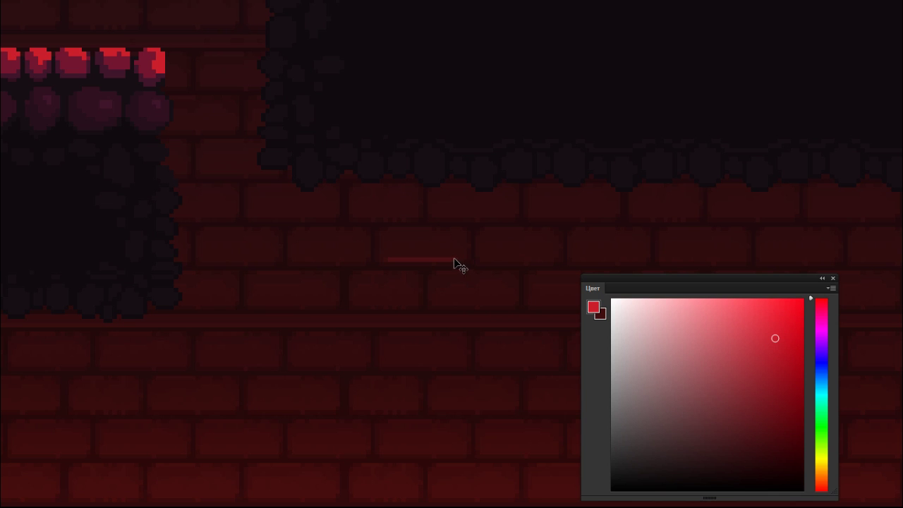
- Paint bright red highlight lines along the lower edges of the left bricks in the second row from the bottom
key(ctrl+z)
alt+click(146, 60)
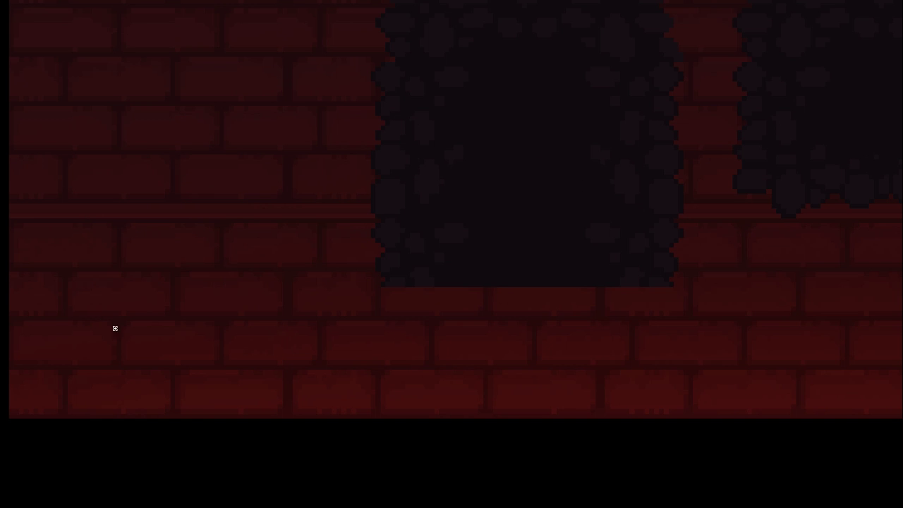
drag(115, 326, 380, 324)
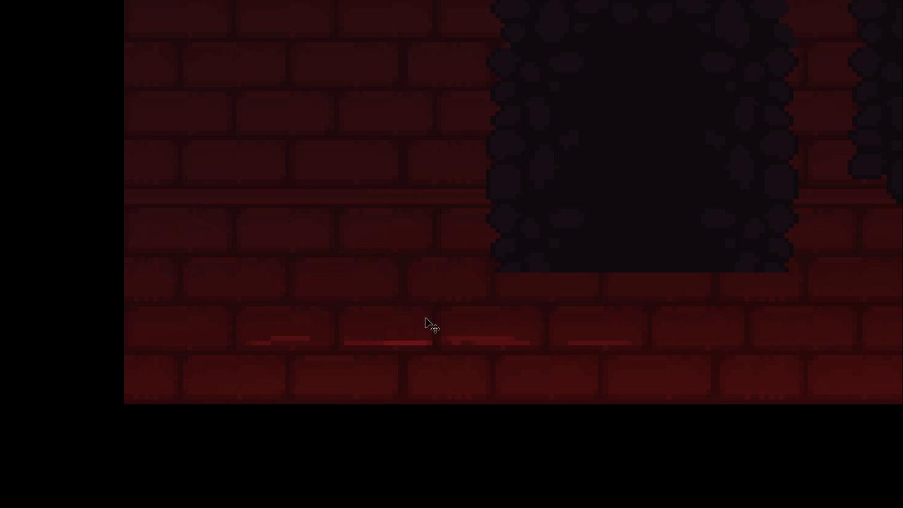
drag(617, 311, 238, 309)
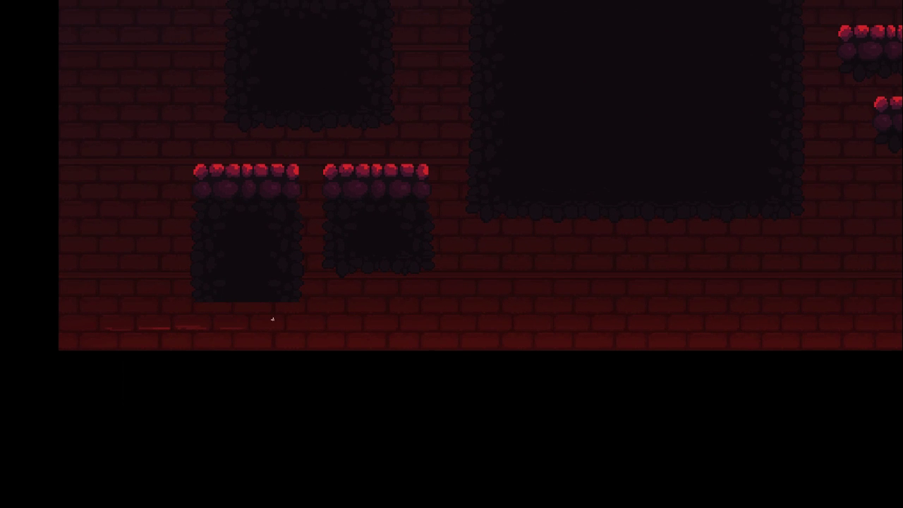
scroll(209, 342, up, 3)
drag(503, 304, 510, 304)
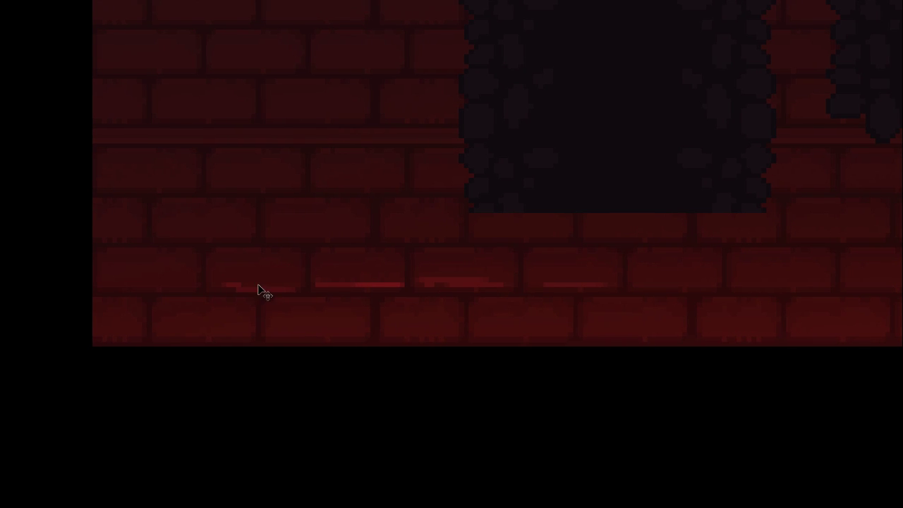
drag(294, 290, 218, 285)
- Select the painted highlights and duplicate them rightward along the same brick row to cover the rest of the wall
mouse_move(103, 283)
mouse_down()
mouse_move(275, 299)
mouse_move(699, 318)
mouse_up()
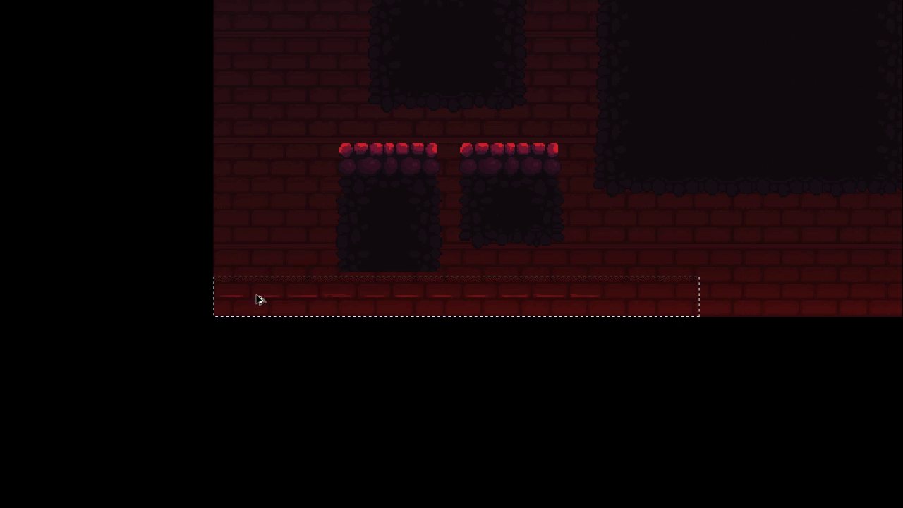
drag(257, 295, 726, 276)
drag(673, 370, 629, 372)
drag(623, 338, 424, 310)
drag(480, 327, 551, 327)
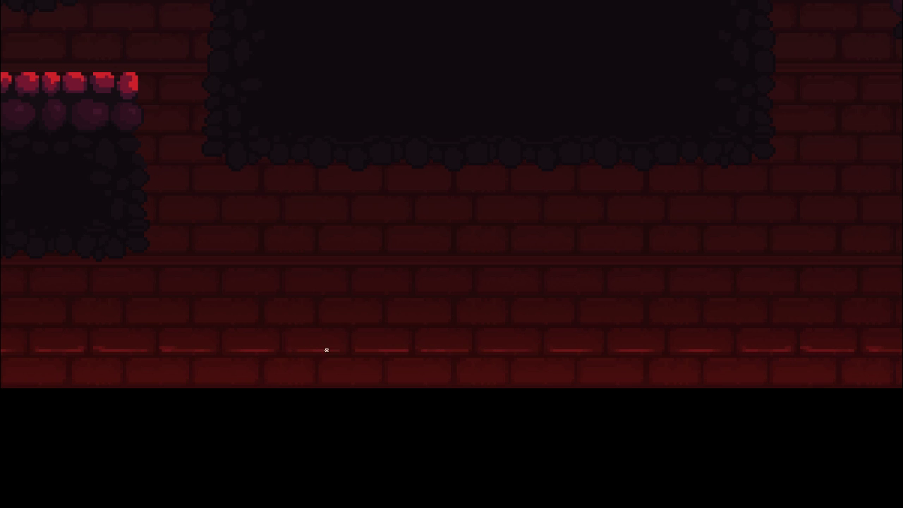
scroll(403, 325, down, 3)
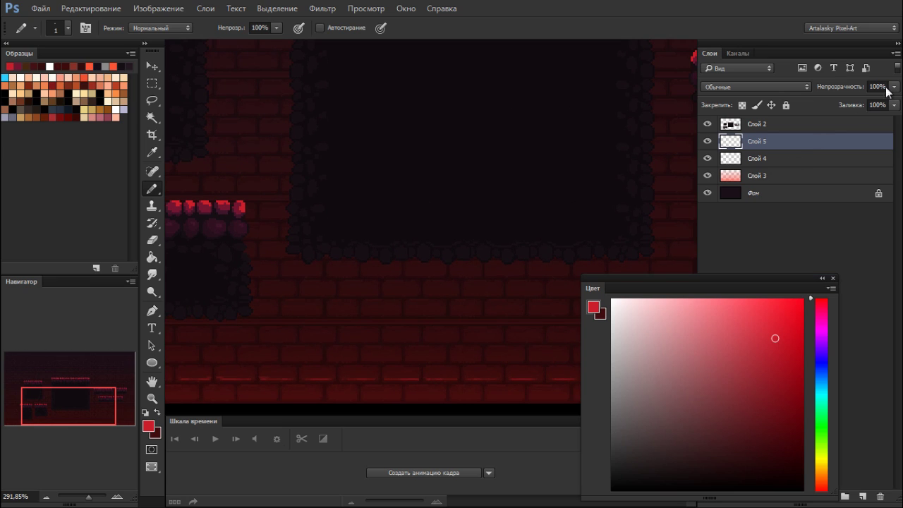
- Set the fill of Слой 5 to 55% and check the softened highlights in full screen
click(894, 105)
drag(892, 119, 874, 121)
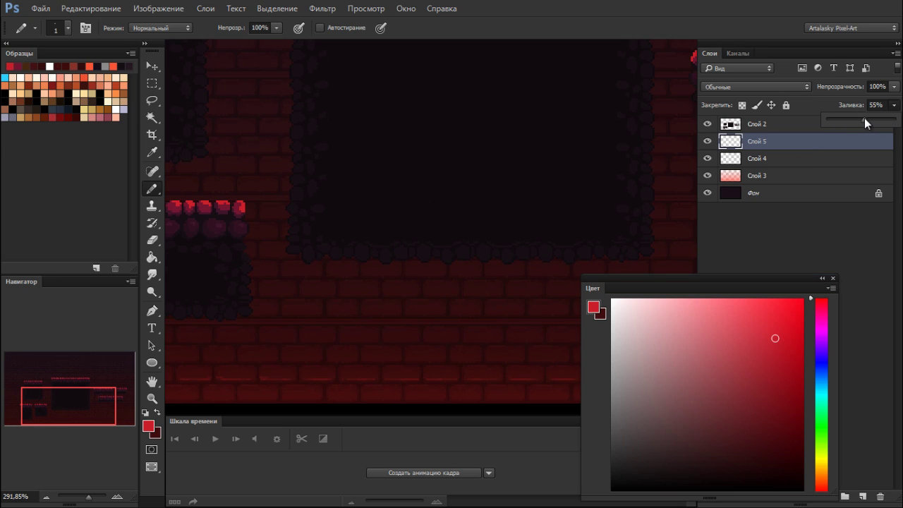
click(561, 218)
key(Tab)
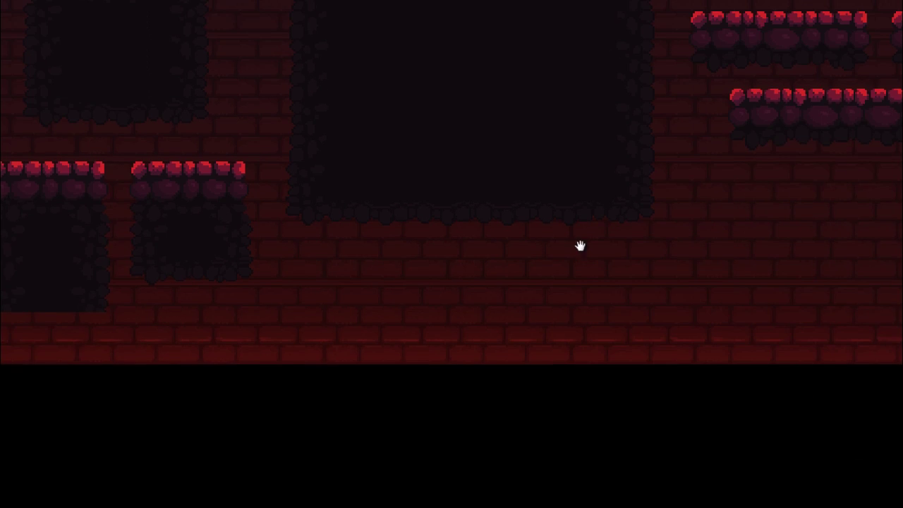
mouse_move(564, 238)
mouse_down()
mouse_move(519, 242)
mouse_move(533, 241)
mouse_up()
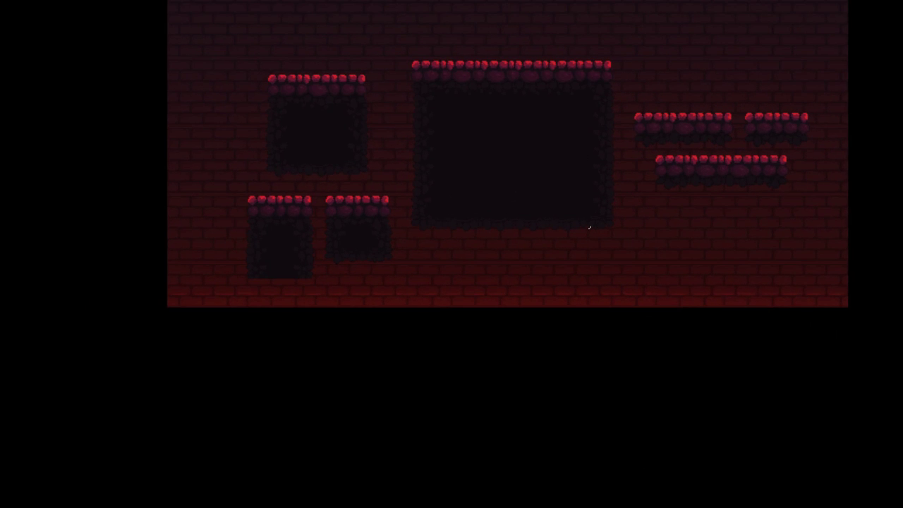
- Select the full-width highlight strip, about 22.6 × 0.9 cm, and duplicate it onto the brick row two rows higher
drag(162, 284, 834, 315)
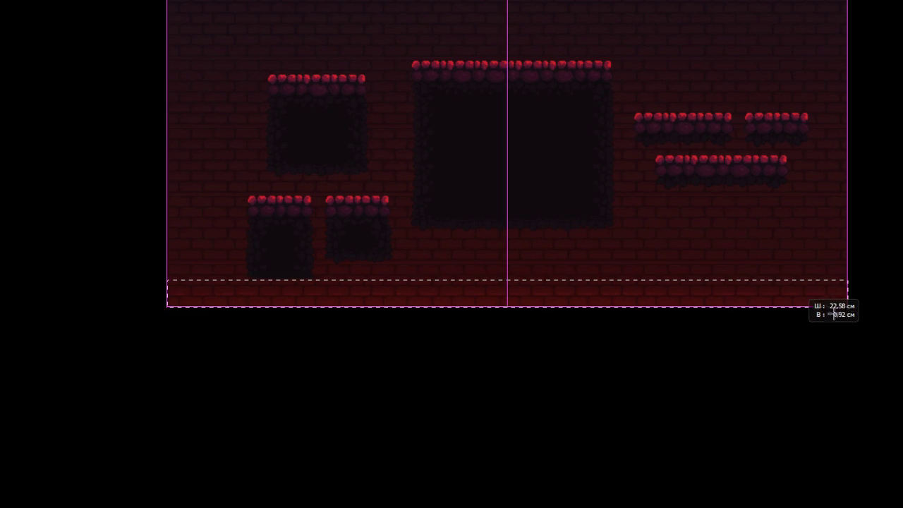
drag(645, 292, 746, 289)
drag(604, 296, 605, 213)
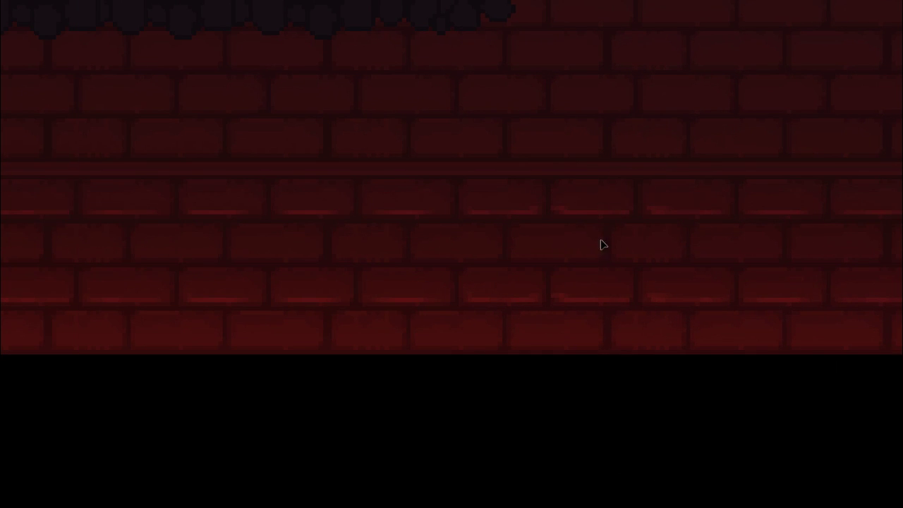
- Try flipping the duplicated highlight row horizontally and undo the change
key(f)
click(113, 9)
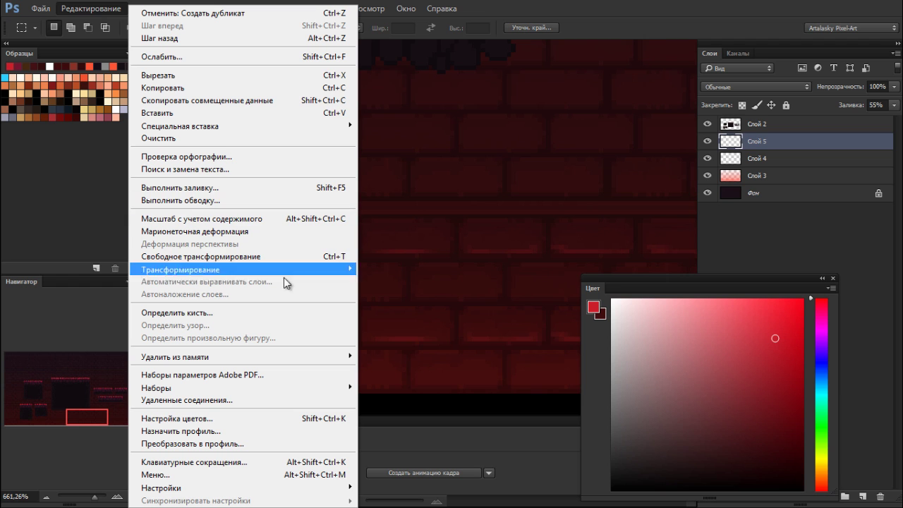
mouse_move(285, 275)
click(443, 408)
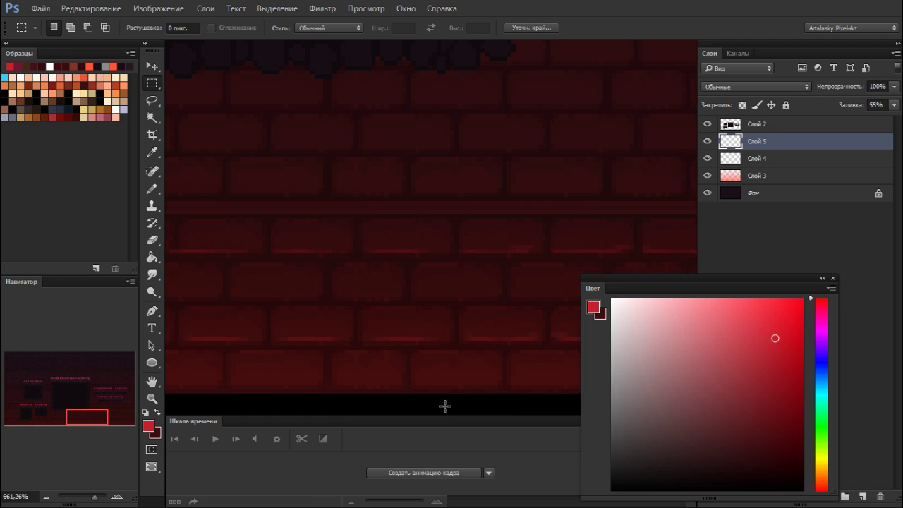
key(Tab)
key(z)
drag(518, 310, 478, 324)
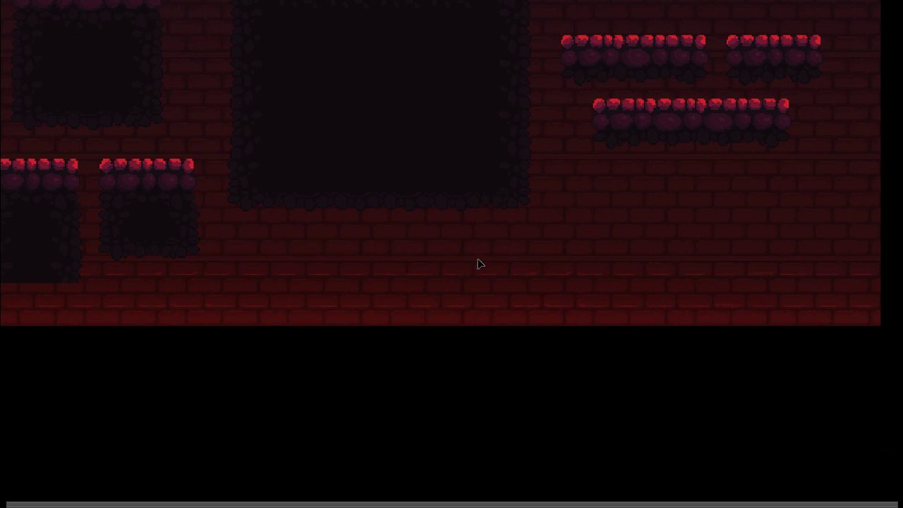
key(ctrl+t)
drag(498, 209, 260, 323)
key(Return)
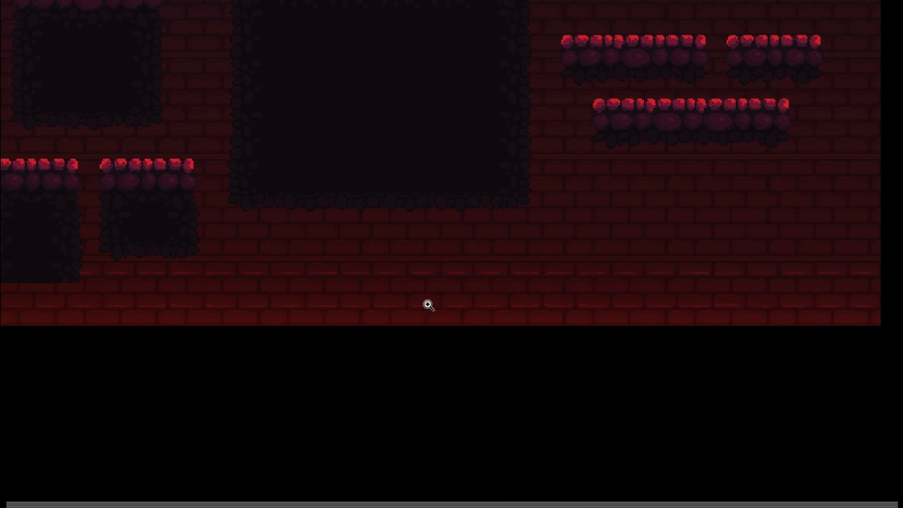
drag(428, 304, 502, 290)
key(ctrl+z)
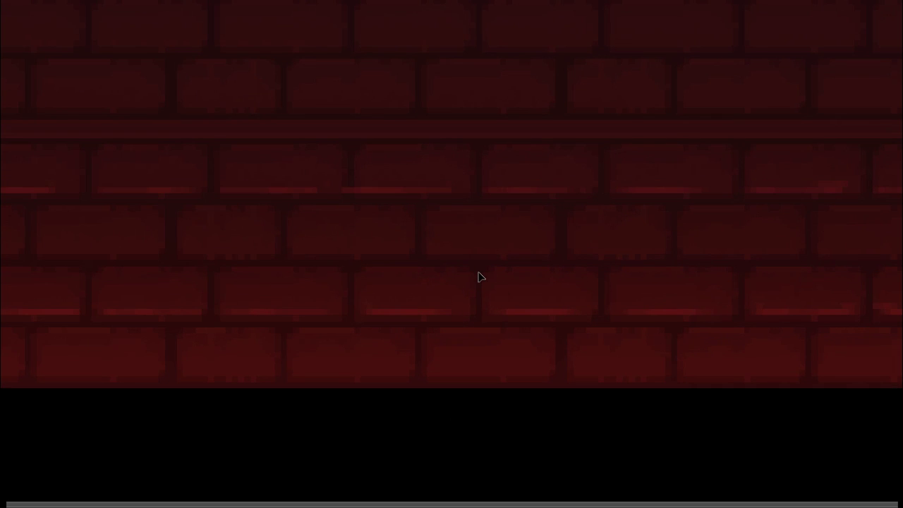
key(ctrl+z)
- Nudge the duplicated highlight row down one pixel so it sits on the lower edges of its bricks
key(ctrl+a)
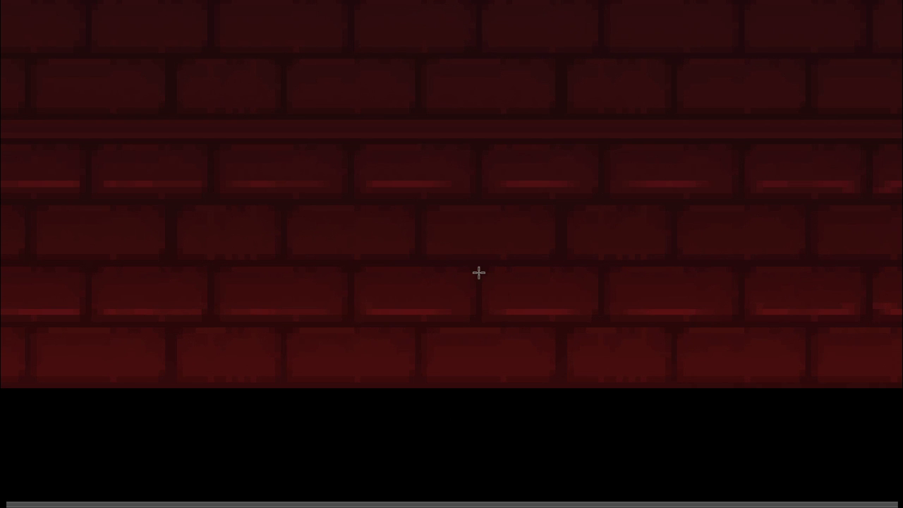
key(ctrl+Down)
drag(482, 249, 437, 281)
scroll(491, 244, down, 2)
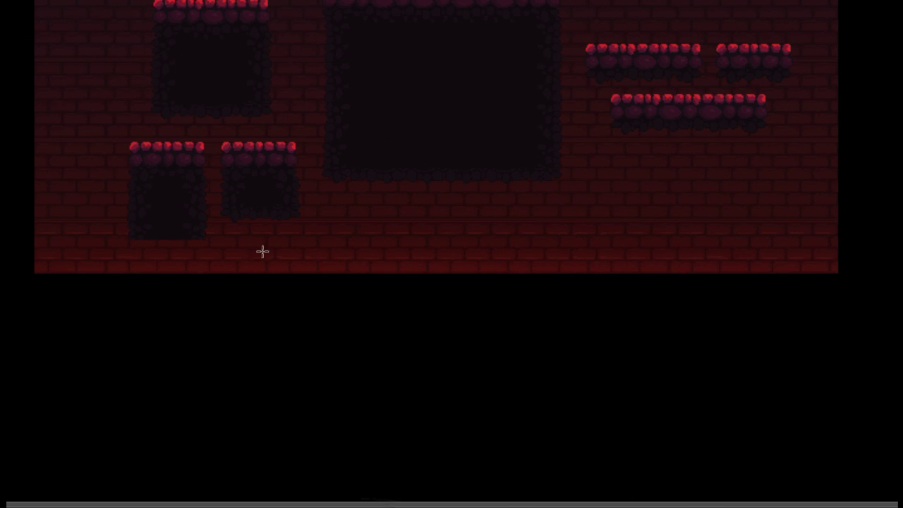
- Add a new layer above Слой 5 for highlights on the brick row between the two highlighted rows
scroll(69, 248, up, 4)
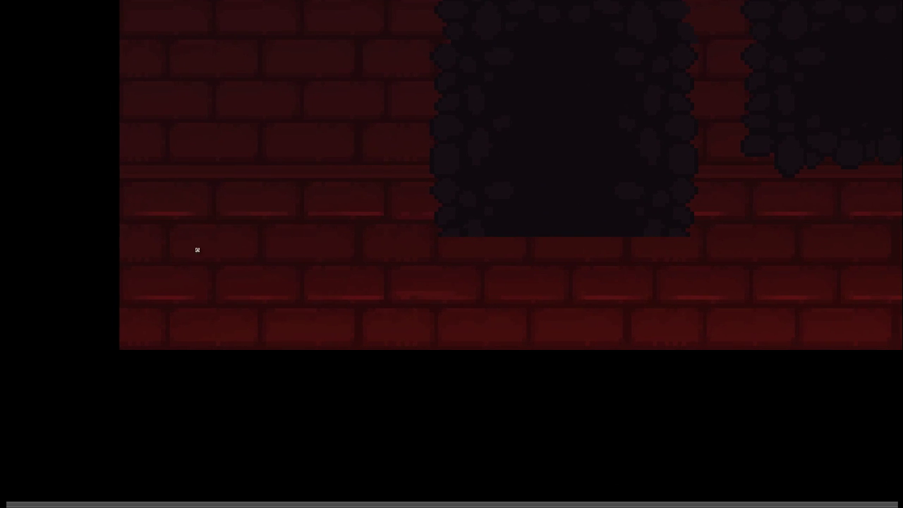
key(ctrl+shift+n)
key(Return)
key(f)
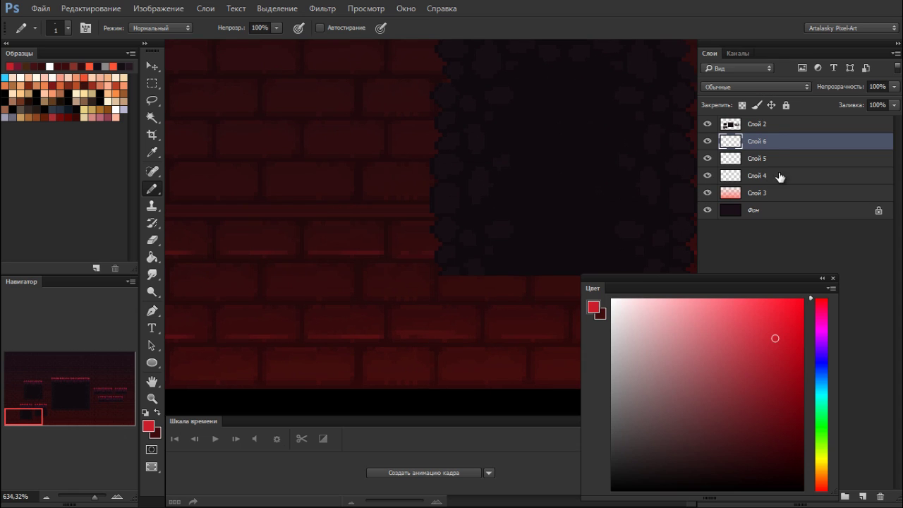
click(759, 158)
key(f)
key(f)
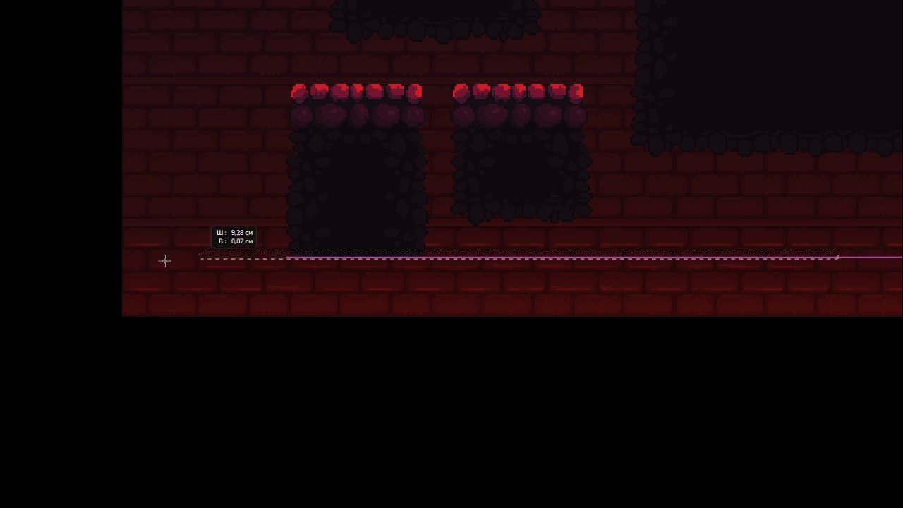
- Select the highlights on the middle brick row and duplicate them rightward across the wall
drag(164, 261, 115, 273)
key(z)
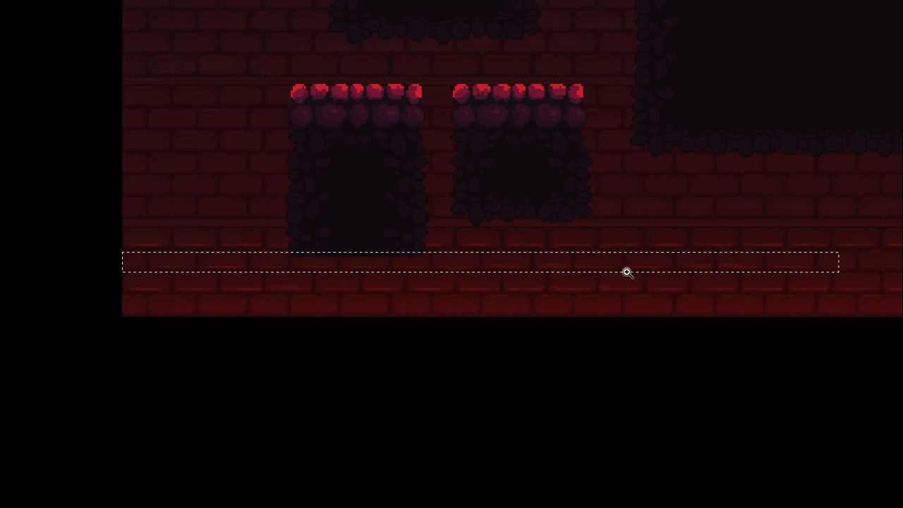
drag(639, 270, 705, 261)
drag(716, 258, 226, 278)
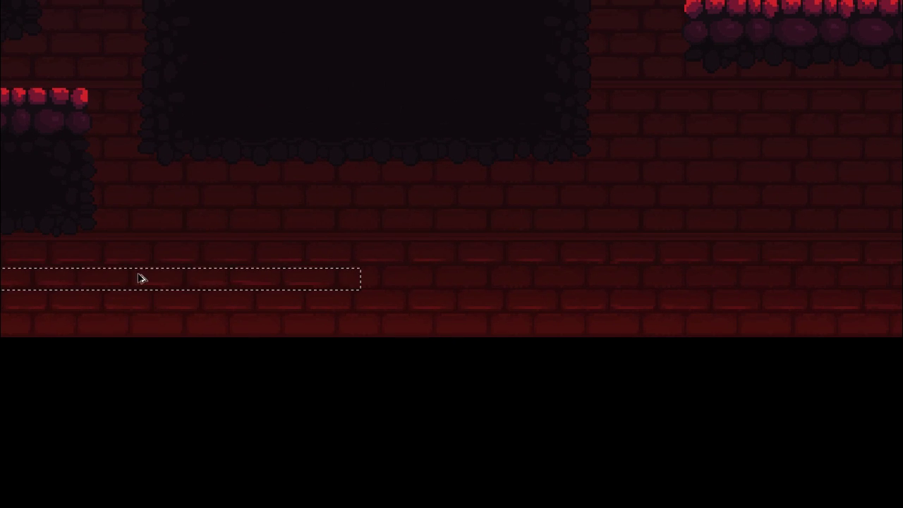
drag(139, 277, 790, 265)
drag(324, 274, 412, 285)
scroll(423, 287, up, 2)
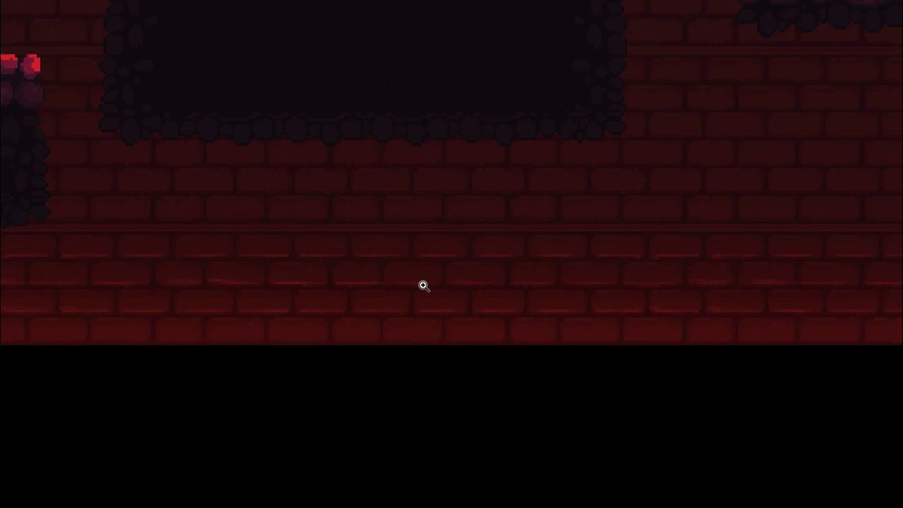
- Clear the selection and touch up the missing red highlights on the right part of the middle brick row
click(369, 279)
key(ctrl+d)
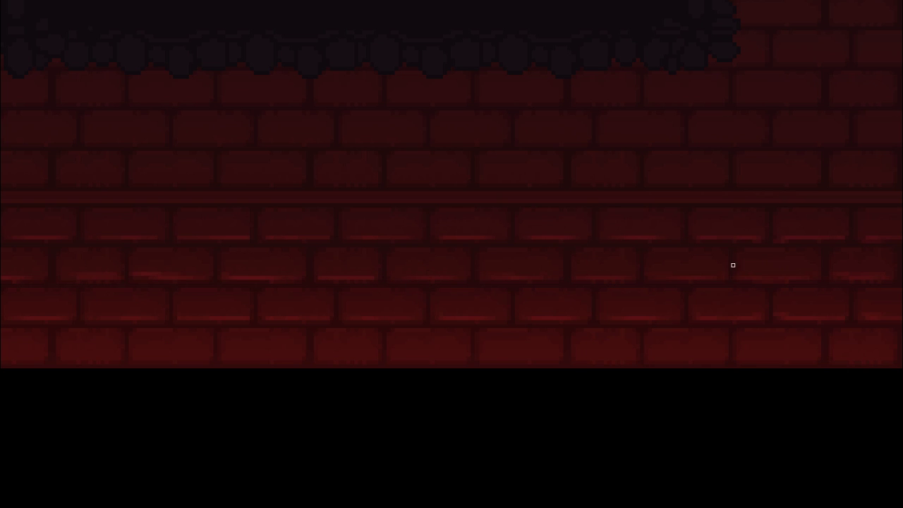
drag(548, 284, 293, 298)
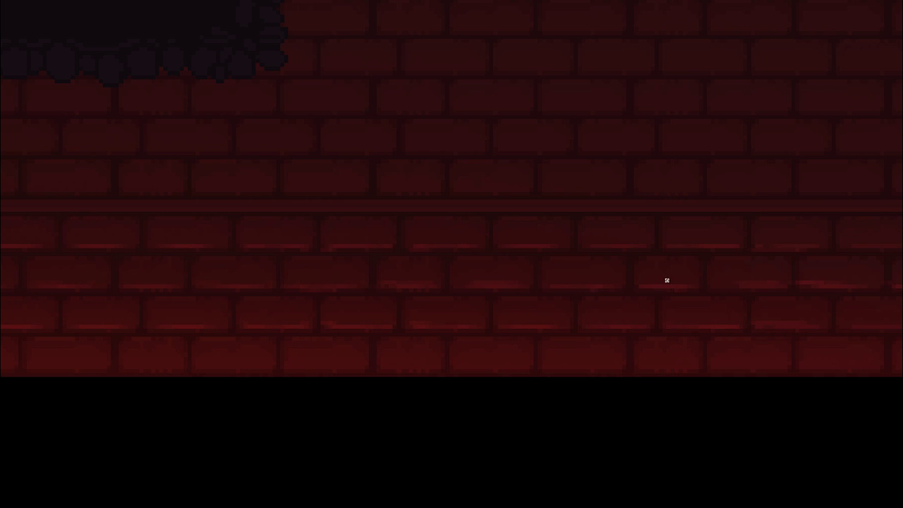
drag(722, 282, 617, 280)
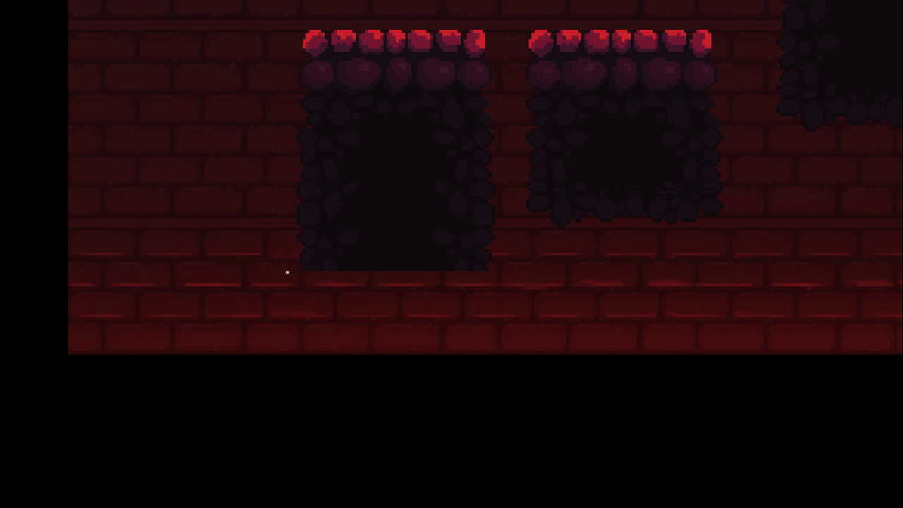
- Duplicate the middle-row highlights down onto the bottom brick row and align them with the brick edges
drag(247, 303, 249, 352)
key(ctrl+t)
drag(234, 237, 795, 411)
drag(694, 373, 592, 369)
drag(618, 405, 850, 399)
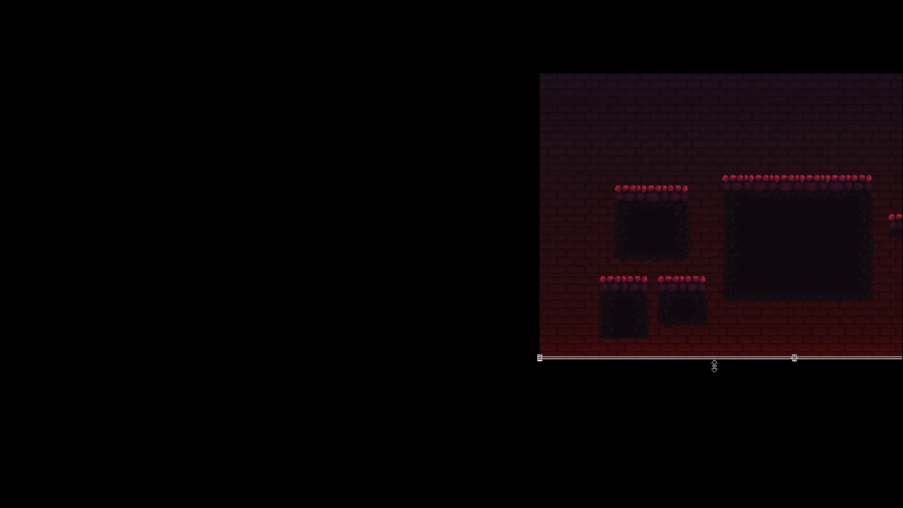
scroll(519, 356, up, 5)
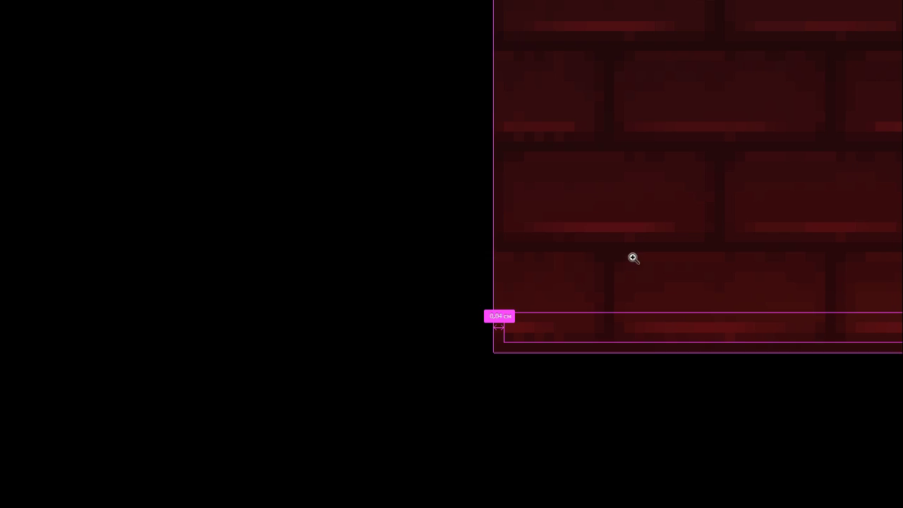
drag(633, 258, 240, 320)
scroll(422, 296, down, 2)
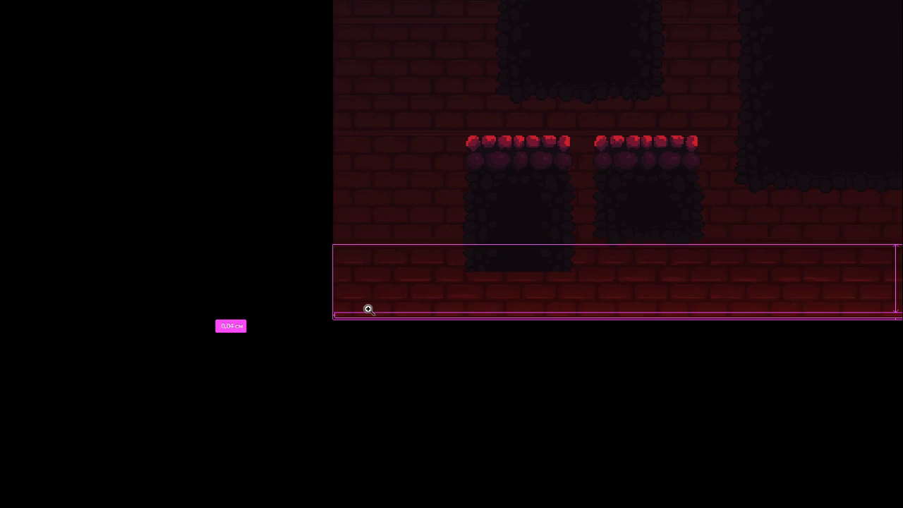
- Merge Слой 6 копия with Слой 6, merge the result into Слой 5, and save the document
key(f)
key(f)
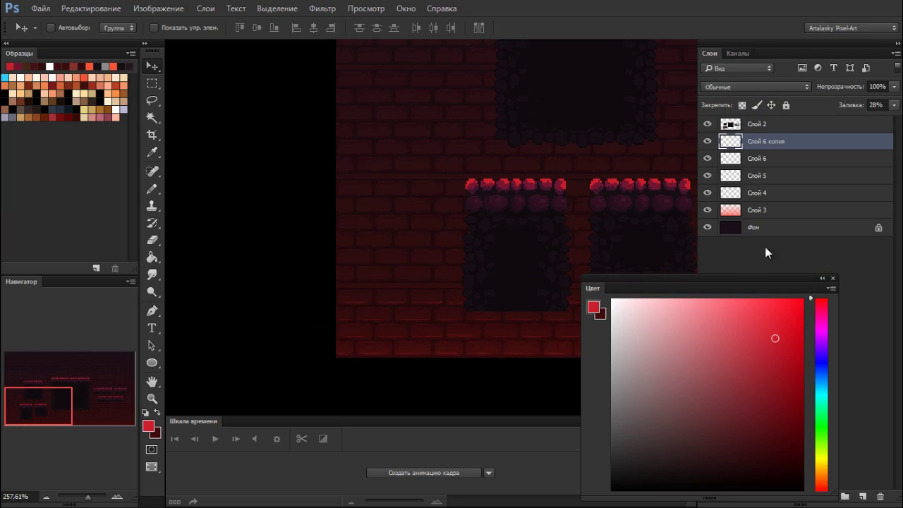
ctrl+click(746, 145)
click(772, 144)
shift+click(769, 159)
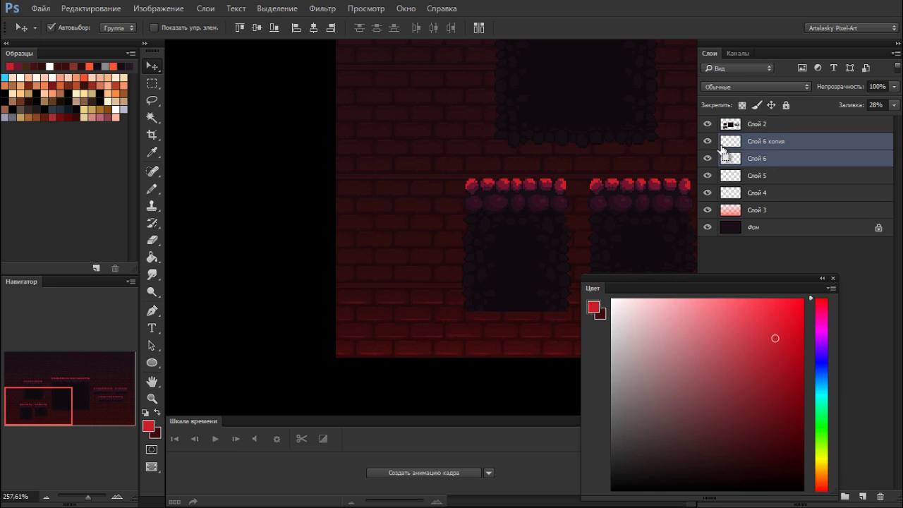
key(ctrl+e)
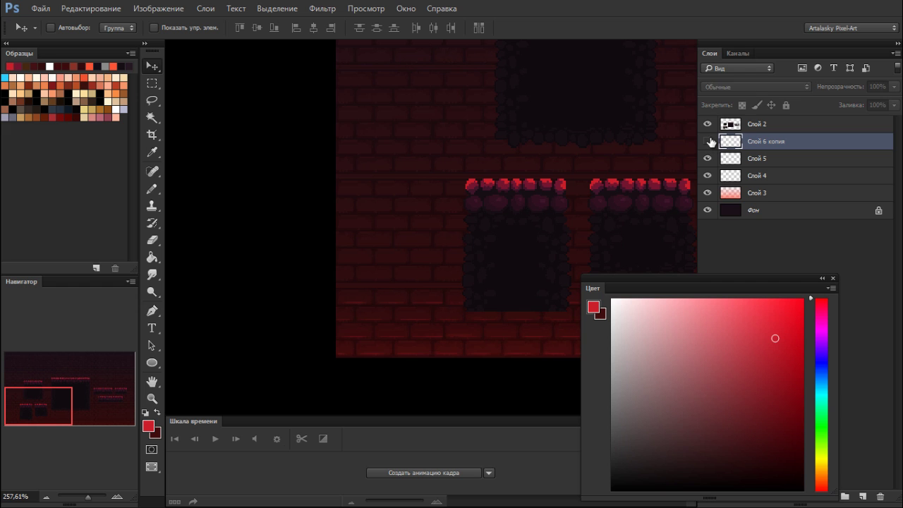
key(ctrl+e)
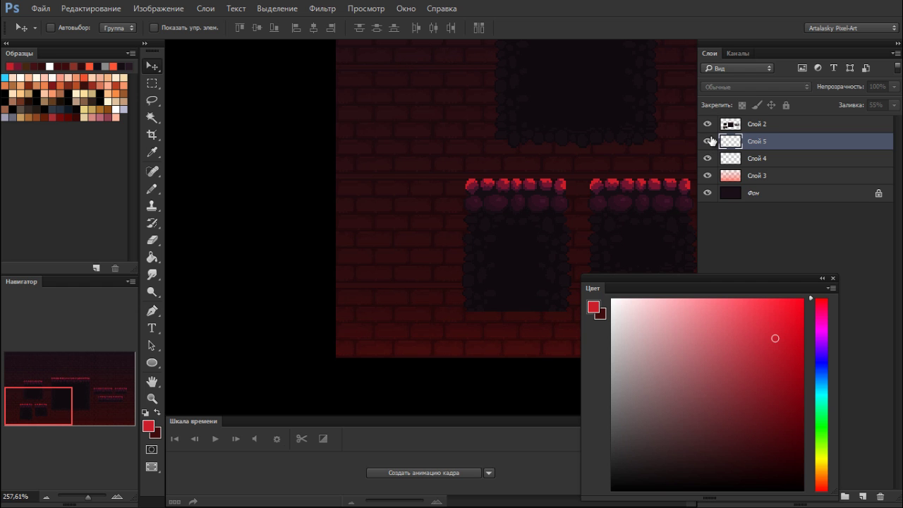
key(ctrl+s)
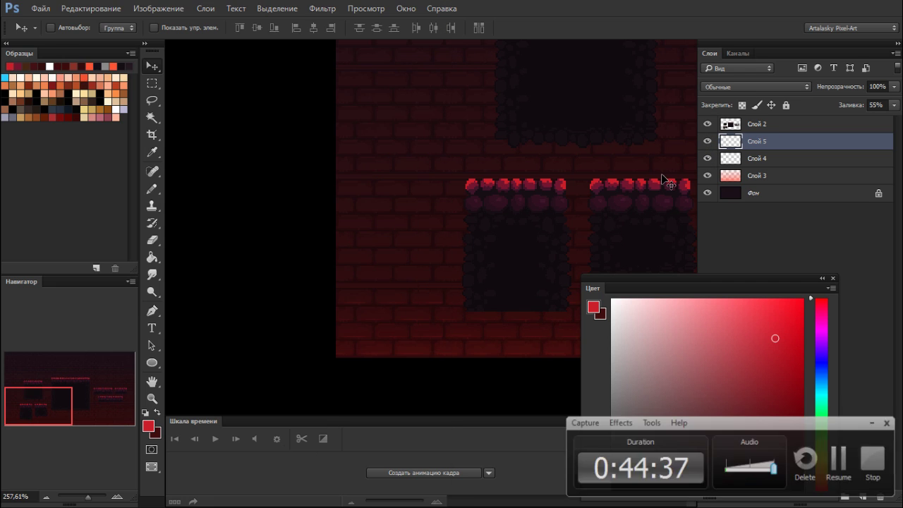
- Hide and show Слой 5 to compare the wall with and without the brick highlights
key(space)
drag(439, 272, 398, 301)
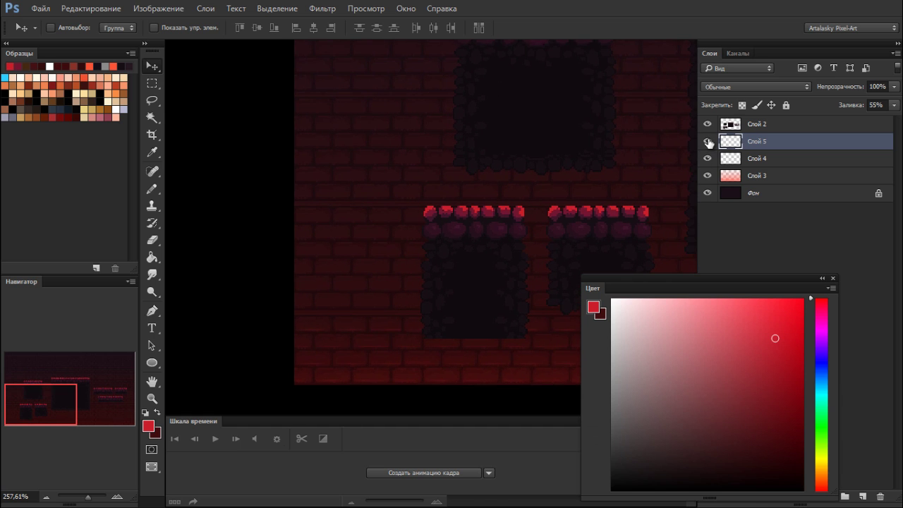
click(709, 142)
click(707, 143)
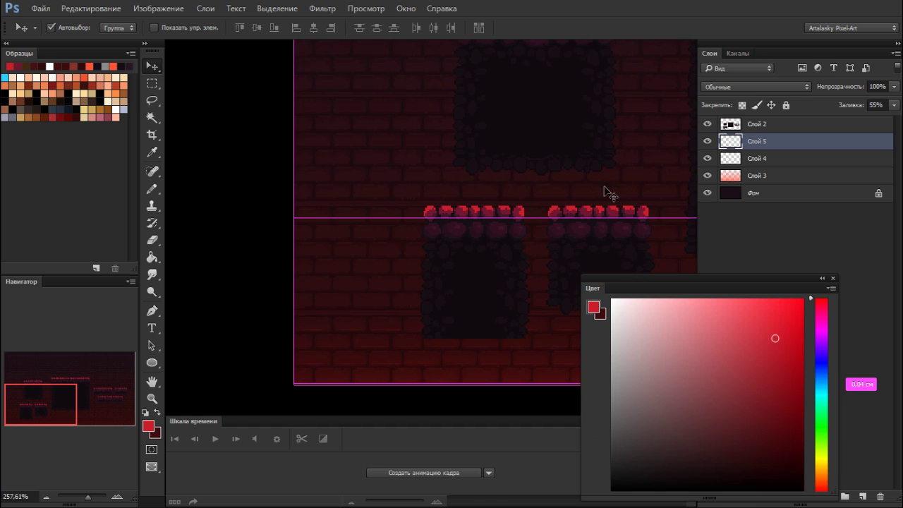